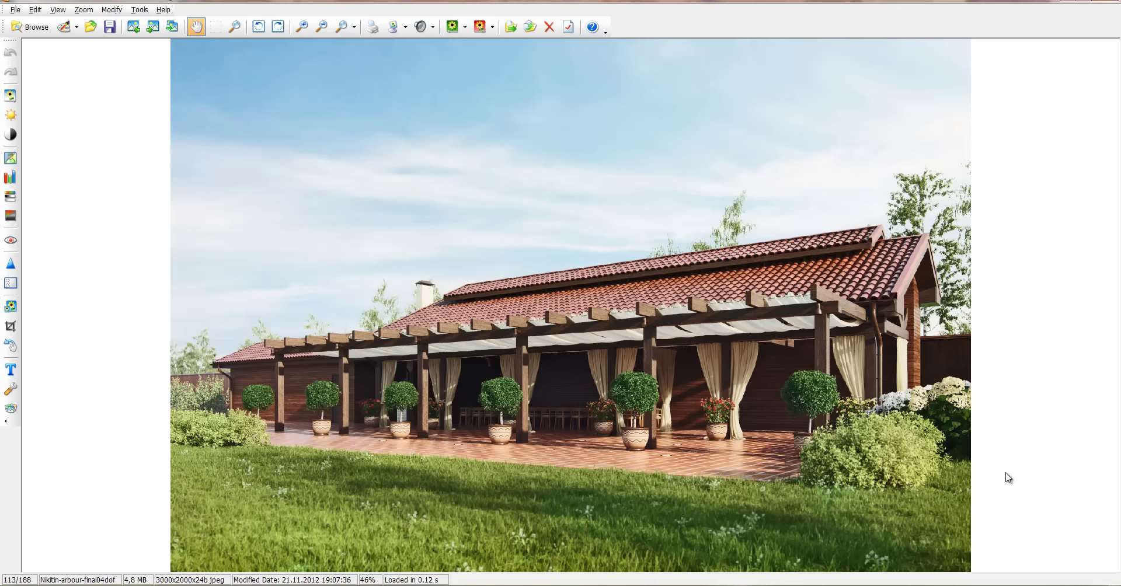
- Switch from the finished terrace render to the arbour scene's V-Ray camera view in 3ds Max
key(alt+Tab)
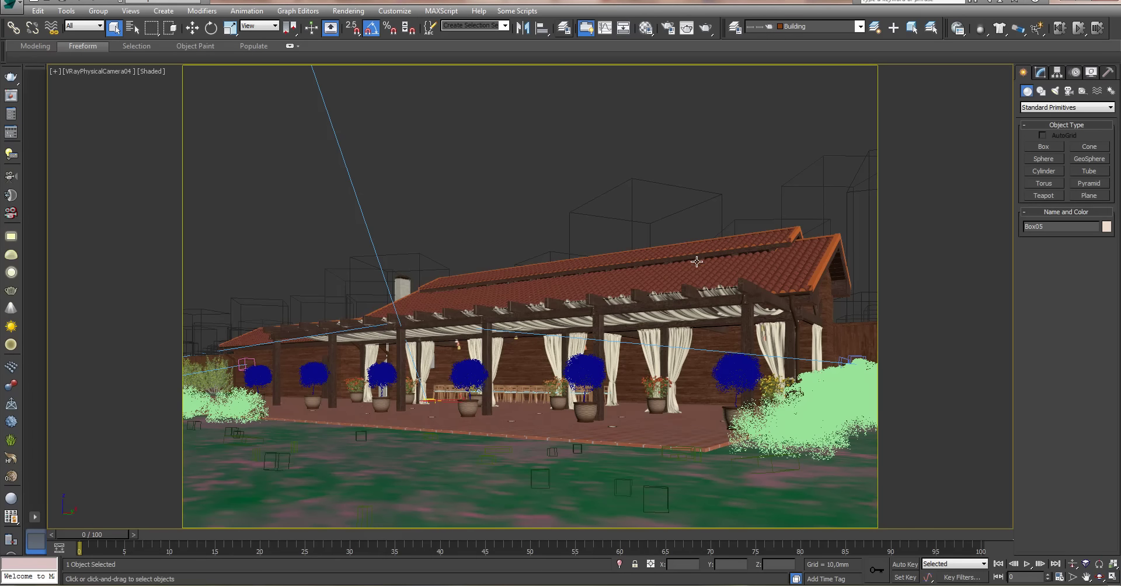
click(781, 431)
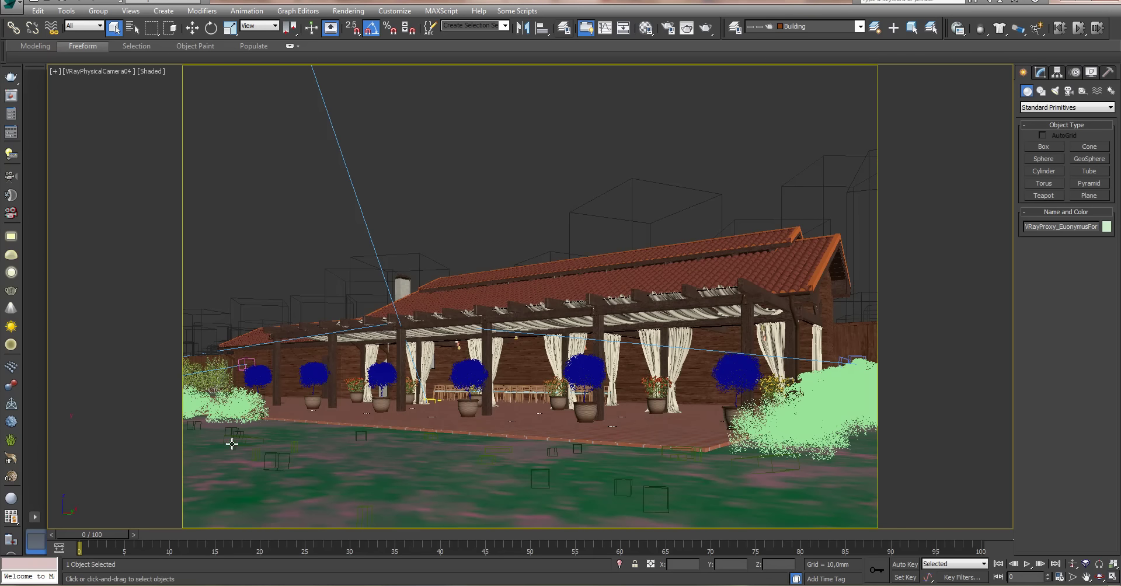
click(304, 454)
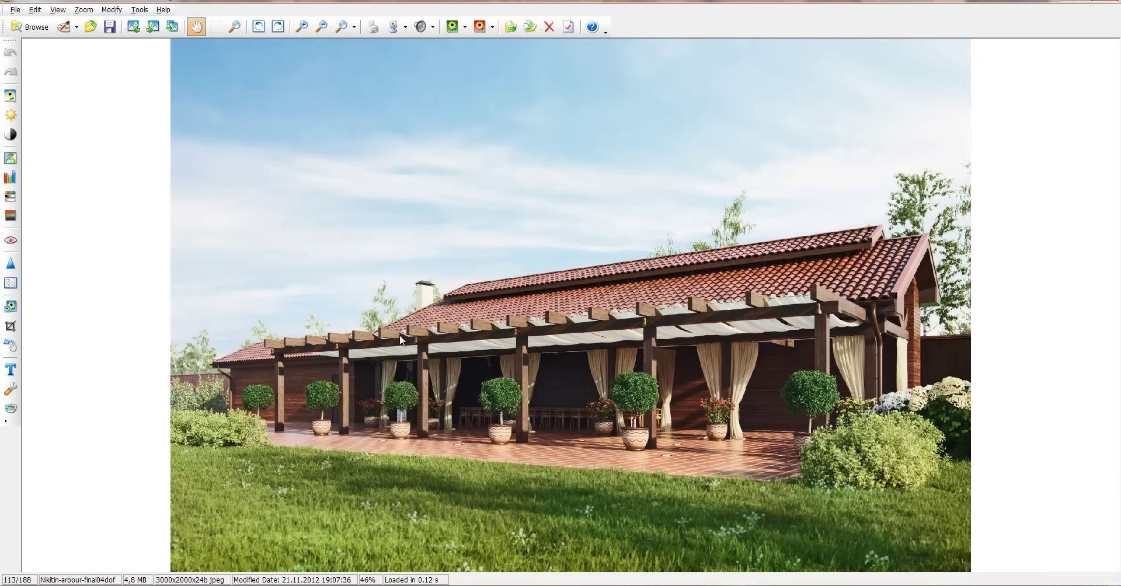
key(alt+Tab)
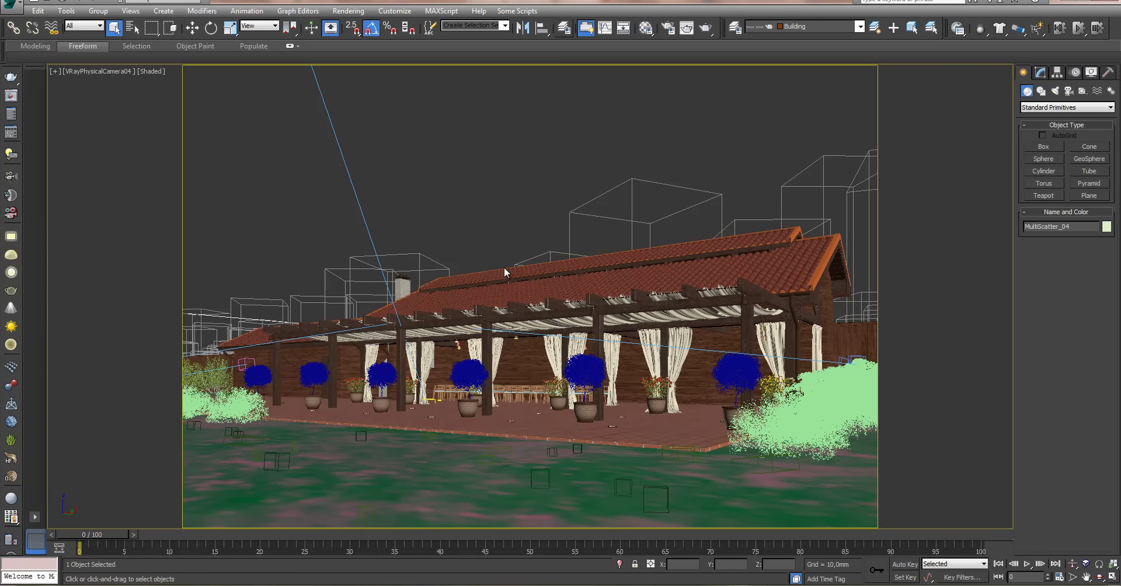
- Make Perspective a maximized, Shaded viewport zoomed to the extents of the whole site
key(alt+w)
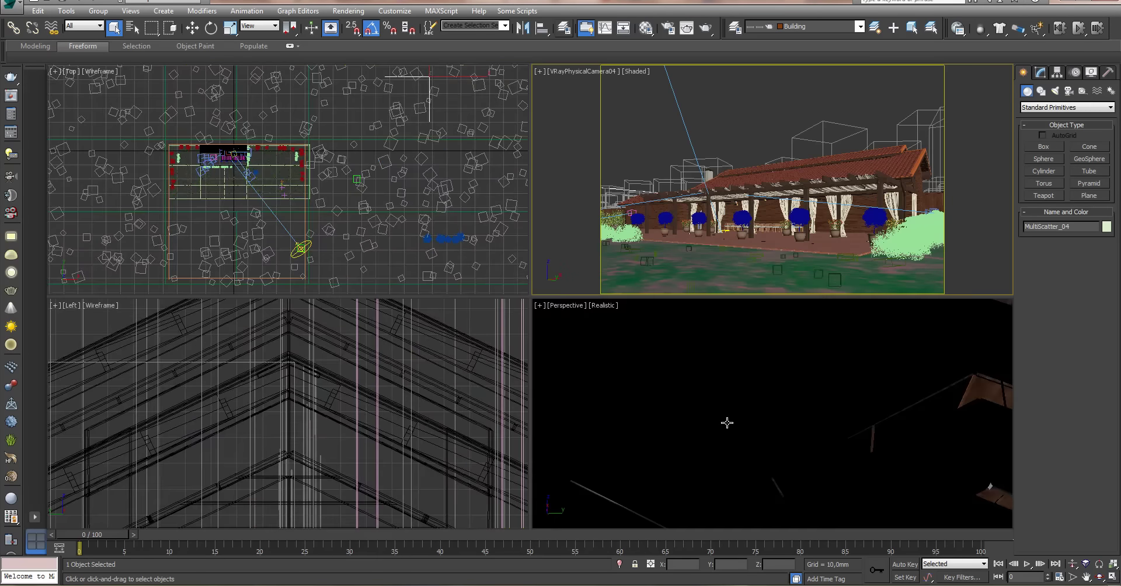
right_click(727, 422)
key(alt+w)
scroll(620, 383, up, 3)
scroll(623, 386, up, 2)
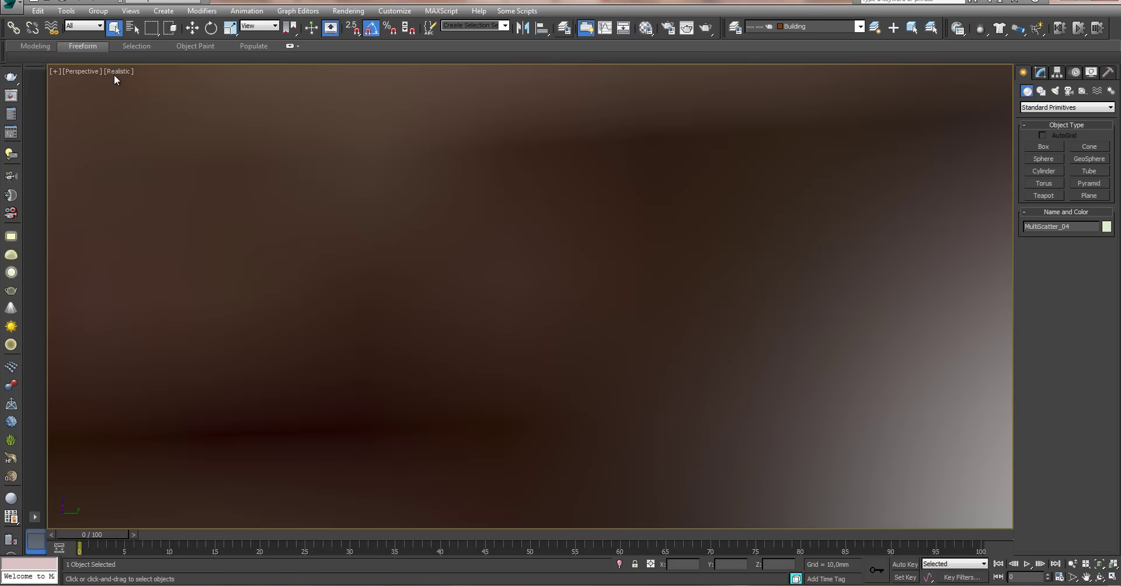
click(119, 71)
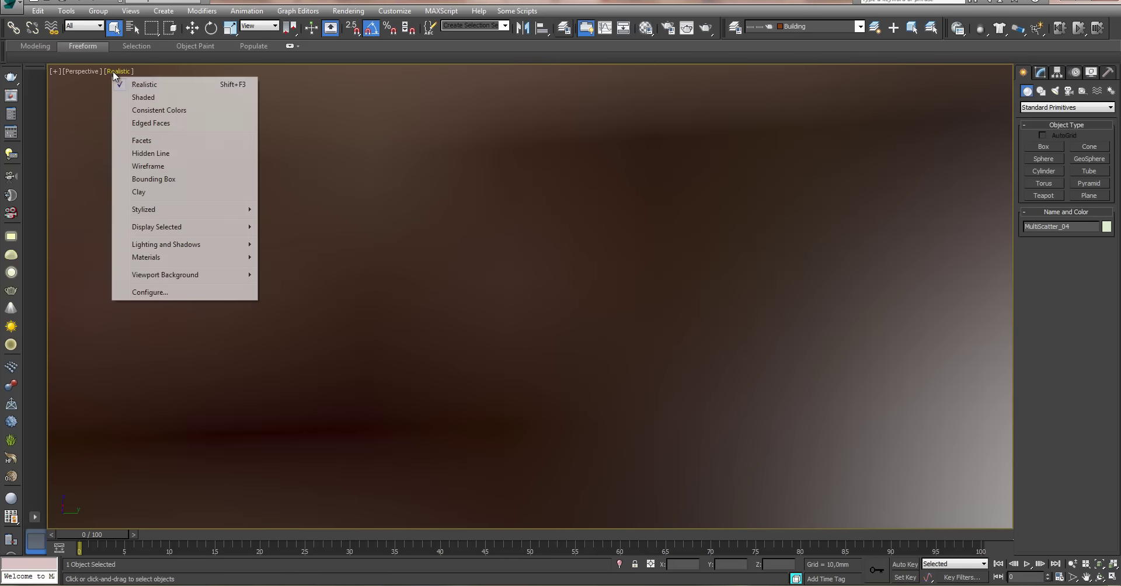
click(140, 98)
key(z)
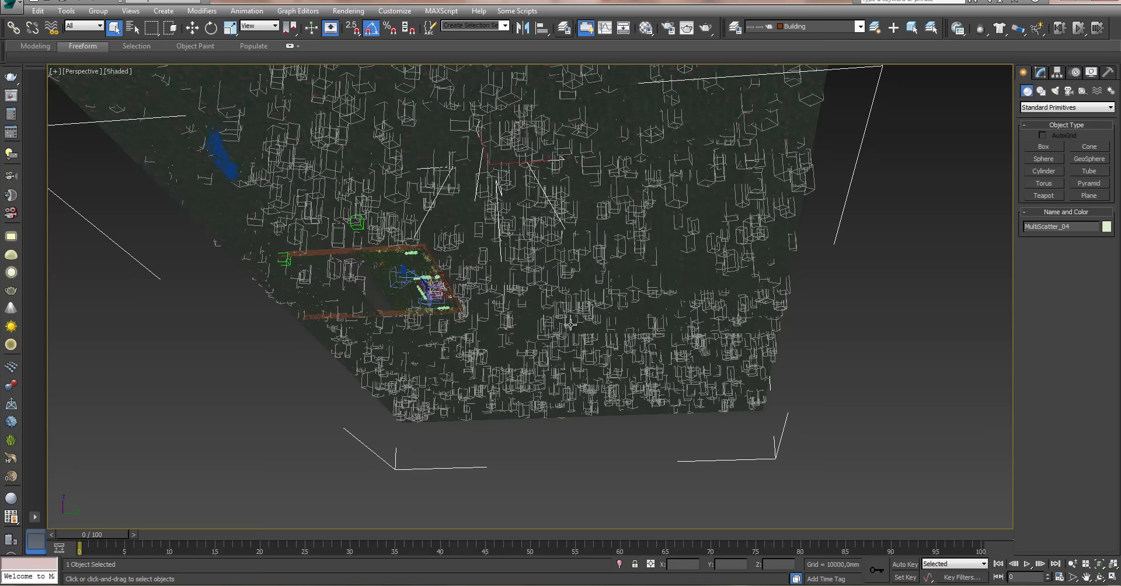
- Look down over the building and scattered lawn, then return to the Nikitin-arbour-final04dof render
alt+middle_drag(514, 371, 516, 318)
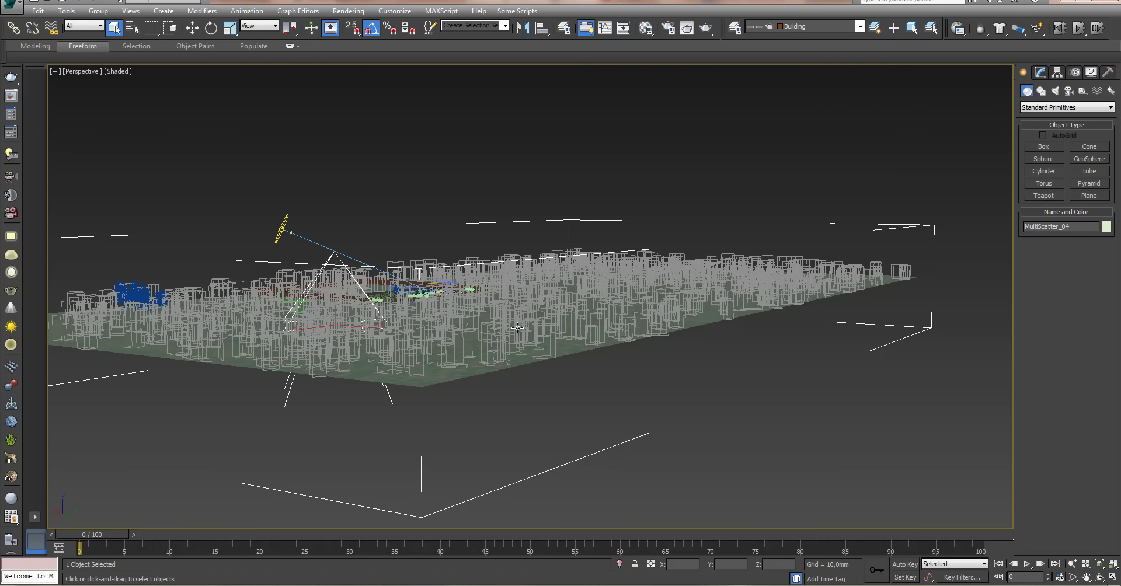
alt+middle_drag(503, 354, 460, 209)
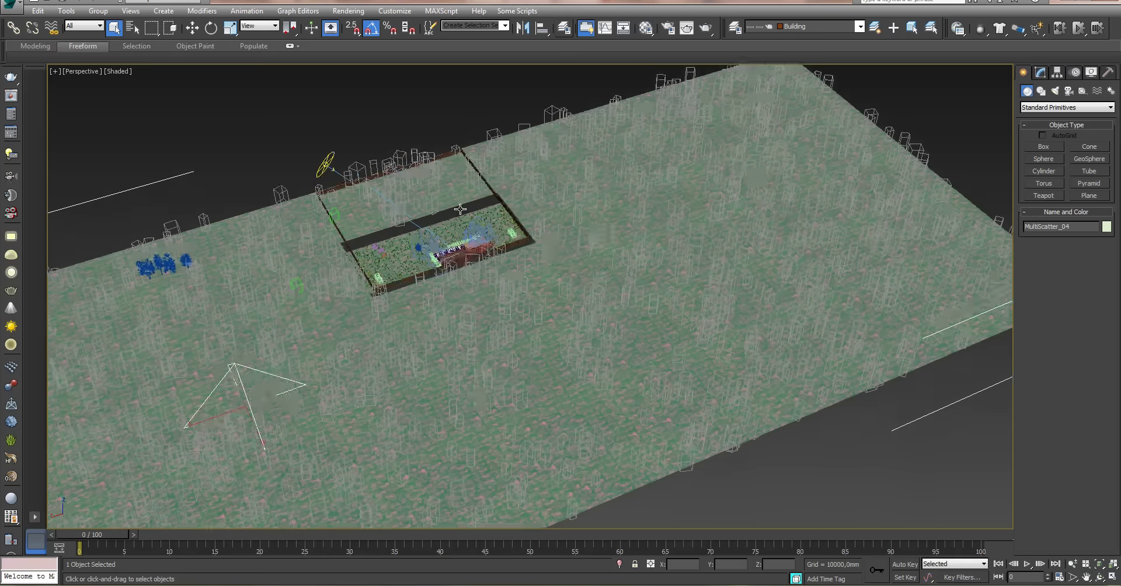
alt+middle_drag(575, 333, 581, 285)
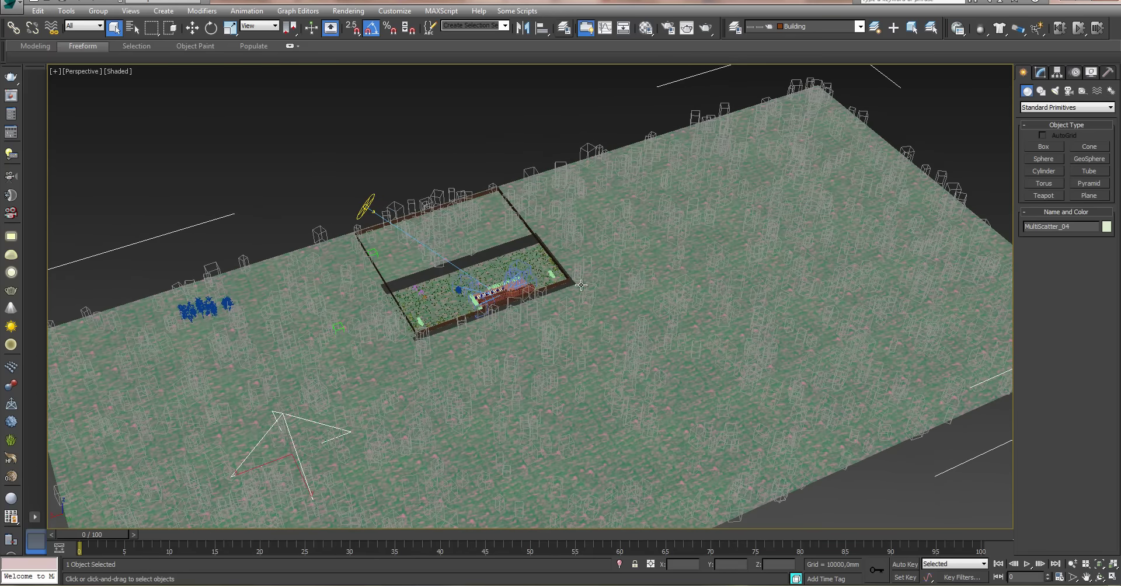
scroll(544, 301, up, 2)
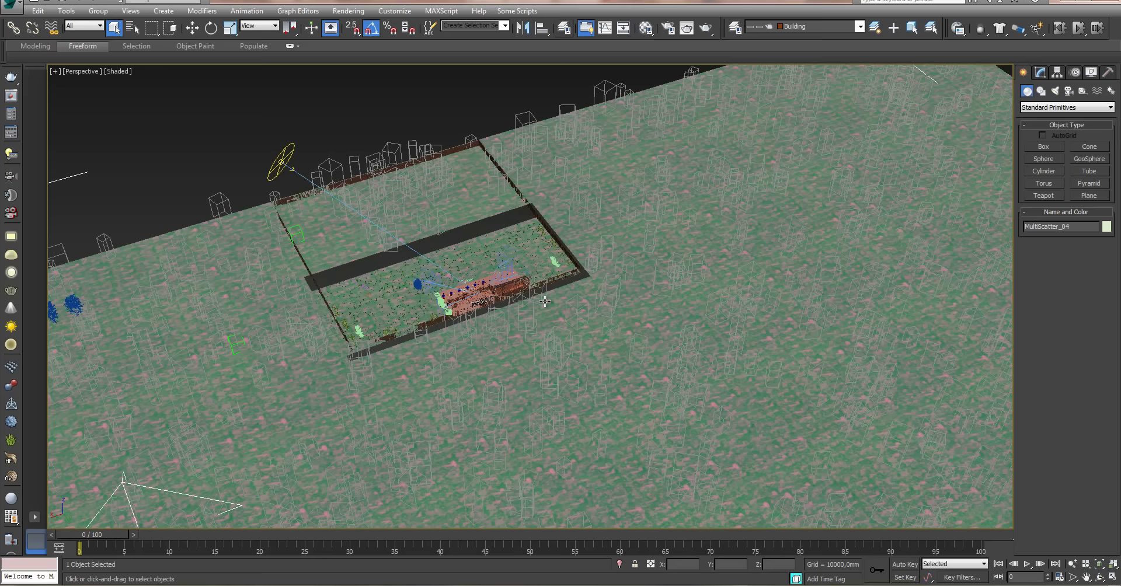
scroll(545, 302, up, 3)
alt+middle_drag(483, 310, 507, 344)
scroll(506, 344, up, 3)
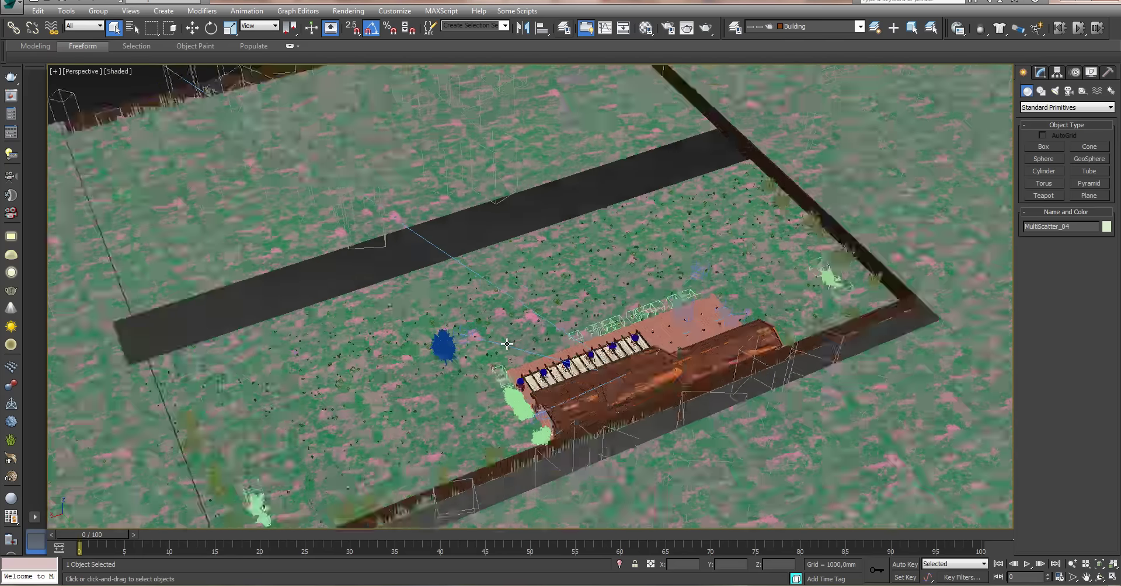
scroll(507, 344, up, 2)
scroll(474, 313, up, 2)
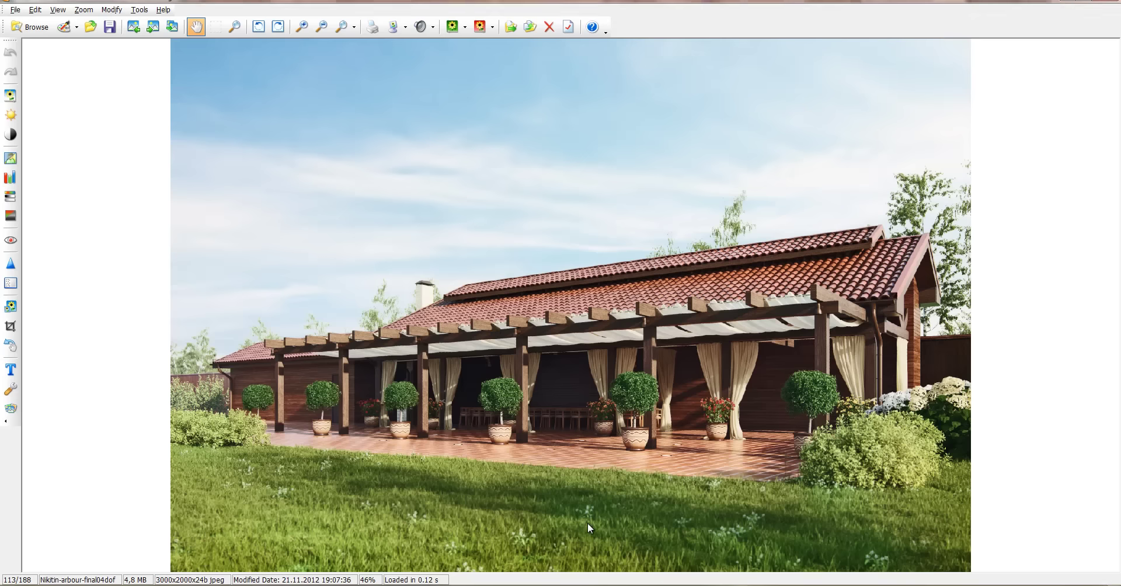
key(alt+Tab)
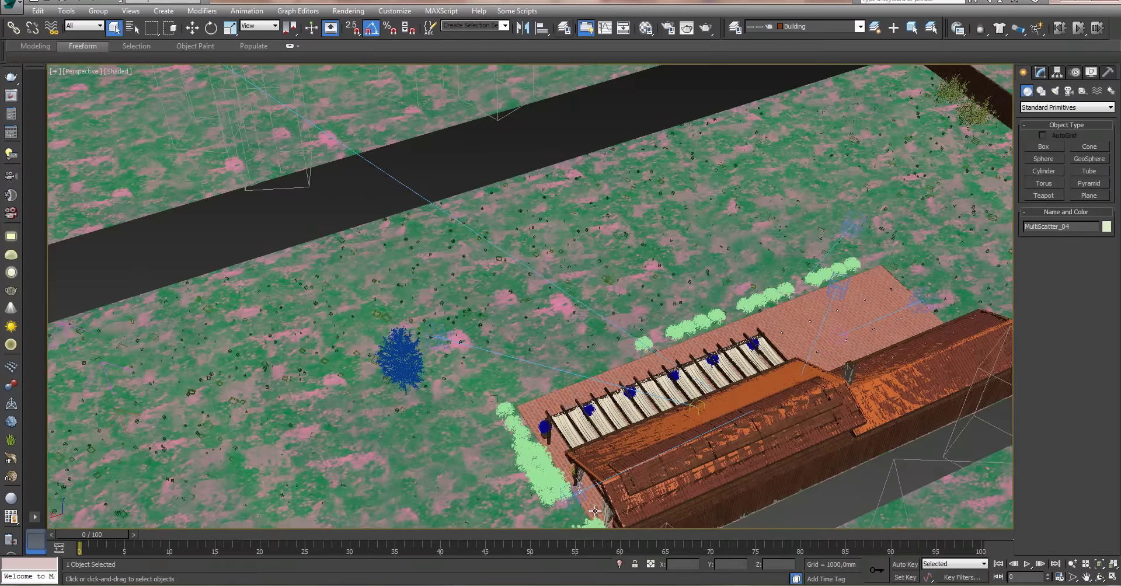
key(alt+Tab)
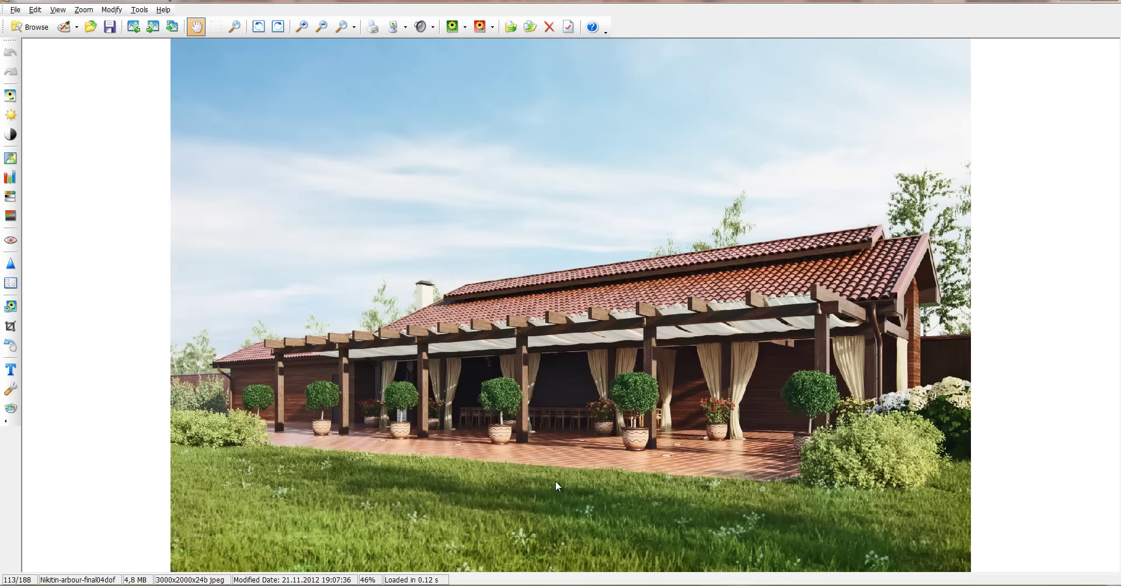
- Briefly view the building and paving from above in 3ds Max, then return to the render
key(alt+Tab)
alt+middle_drag(759, 392, 664, 430)
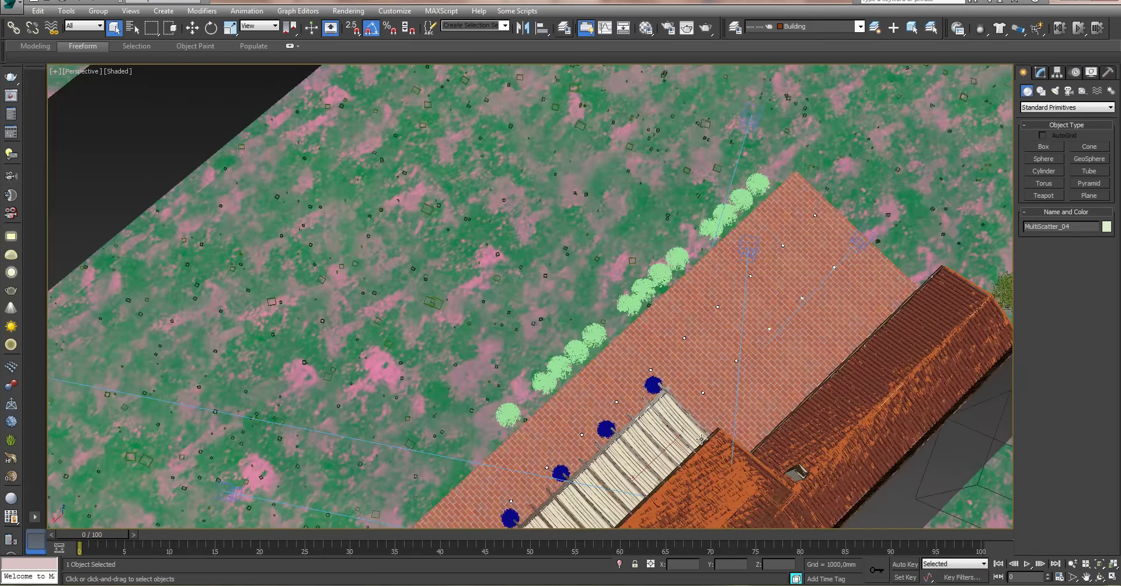
key(alt+Tab)
- Page through the barbecue corner, pergola and arbour interior renders in the image viewer
scroll(601, 398, down, 1)
scroll(601, 398, up, 1)
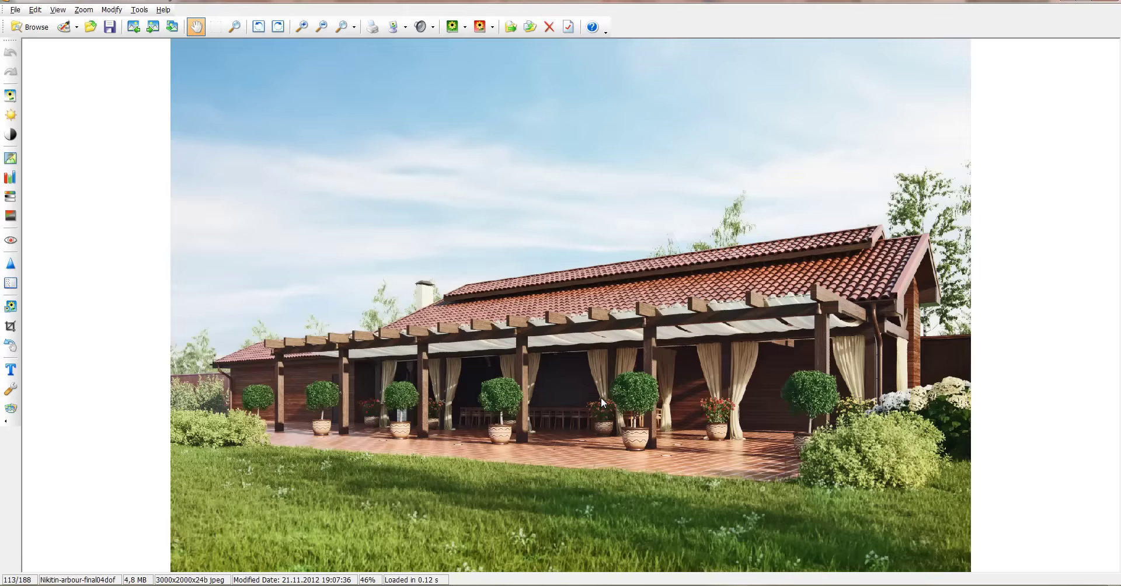
scroll(601, 398, up, 1)
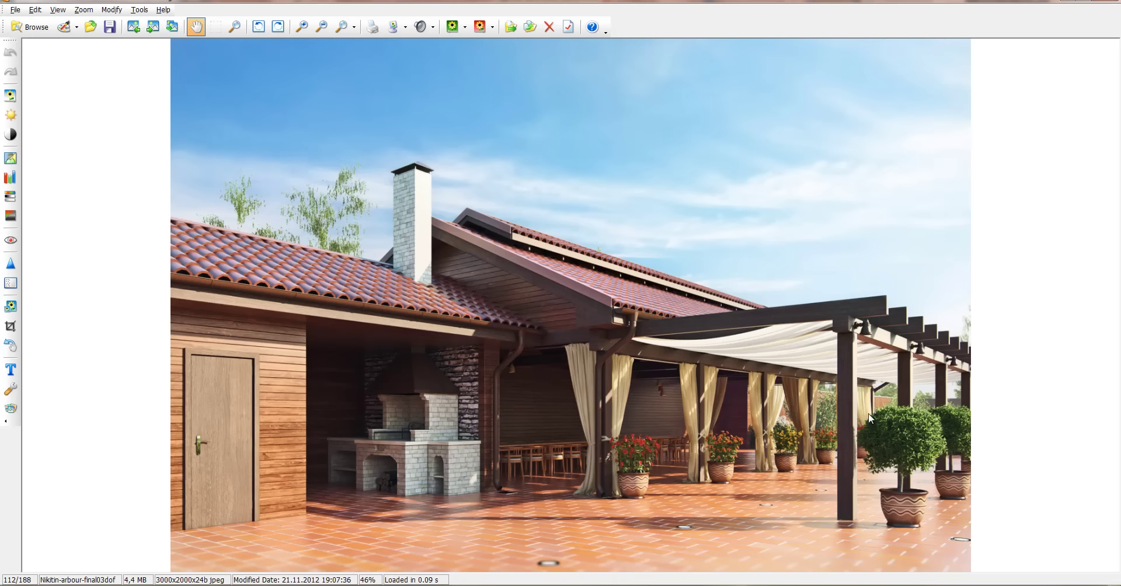
scroll(836, 400, up, 1)
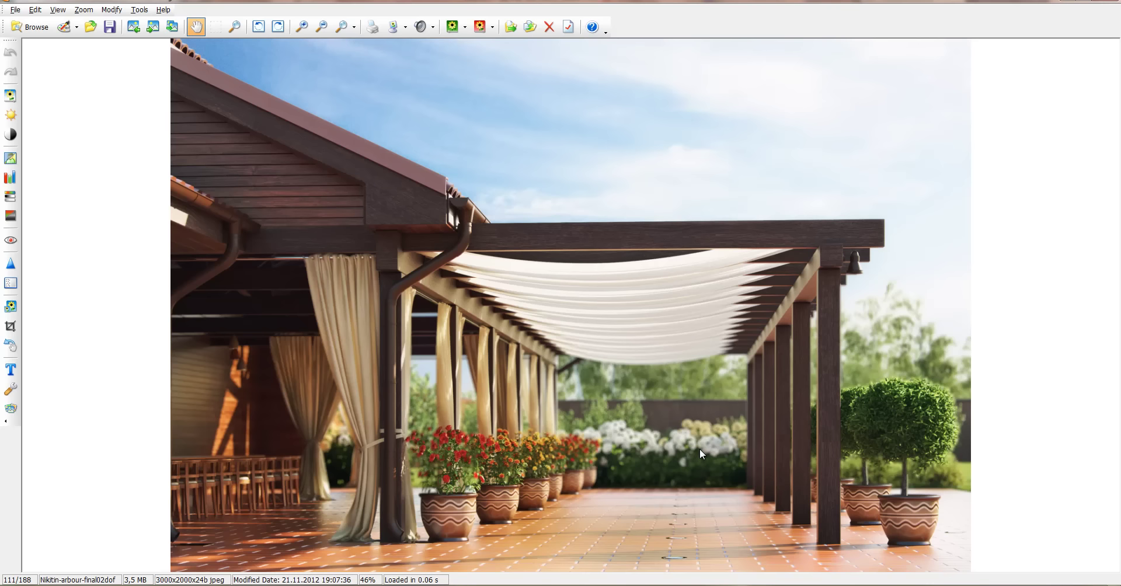
scroll(699, 450, up, 1)
scroll(706, 455, up, 1)
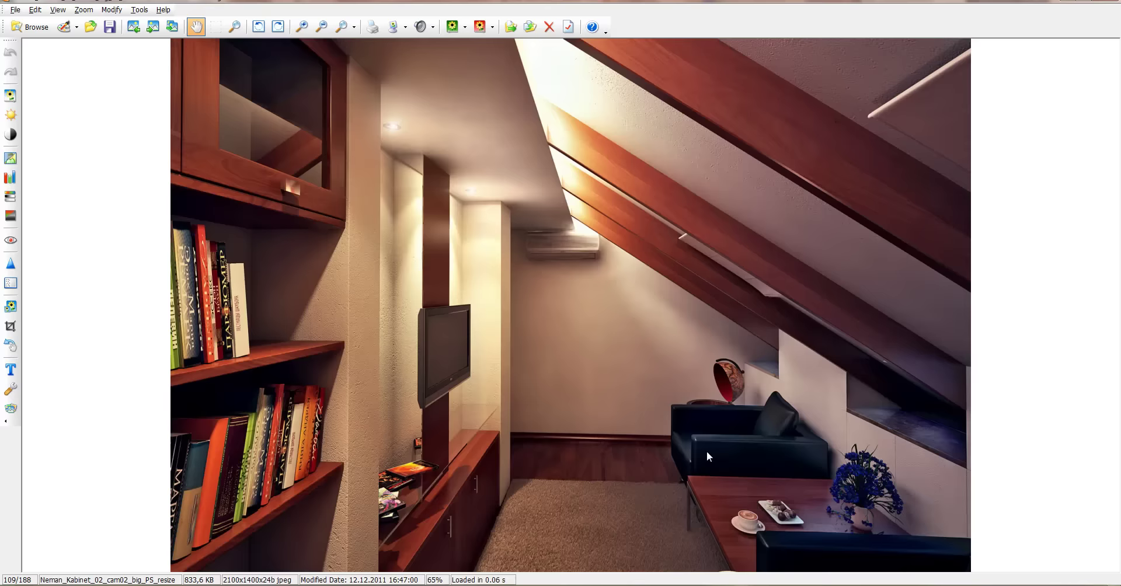
scroll(706, 456, down, 1)
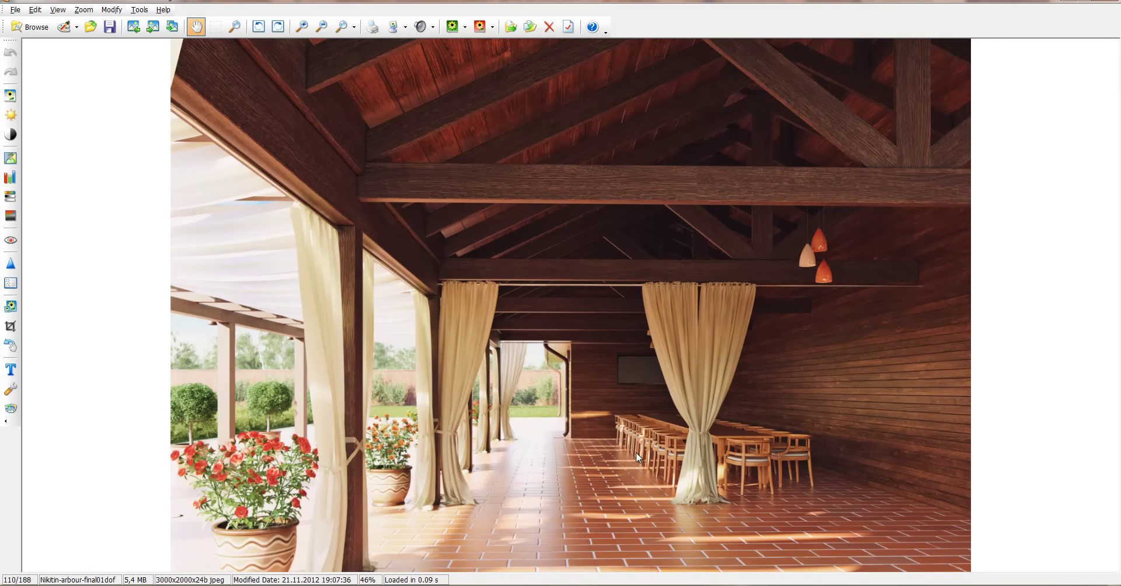
scroll(636, 454, down, 1)
scroll(636, 453, down, 1)
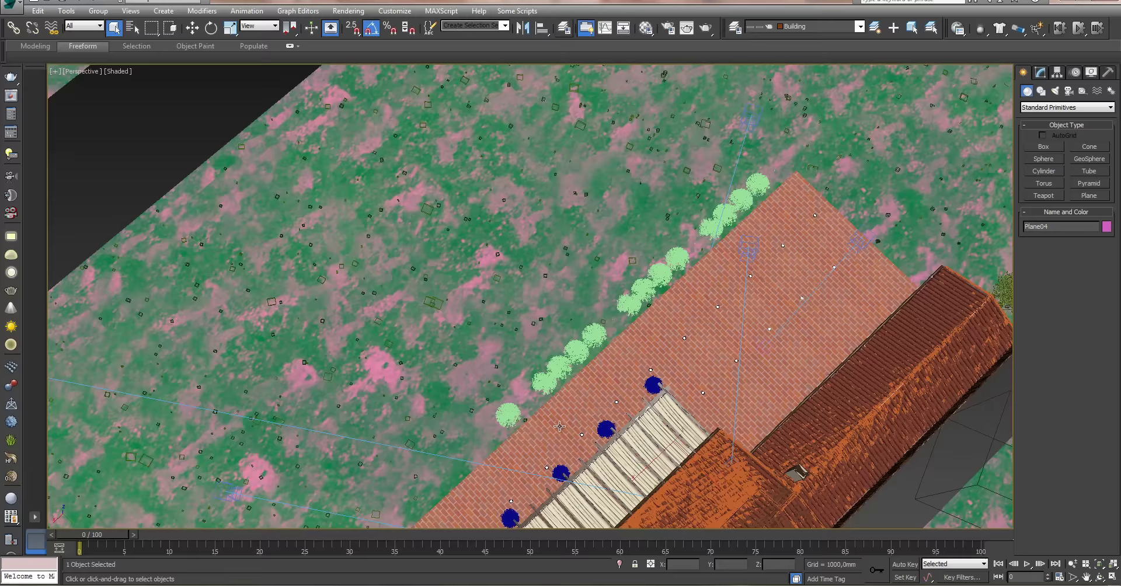
mouse_move(559, 427)
alt+middle_down()
mouse_move(538, 374)
mouse_move(591, 379)
mouse_move(594, 356)
mouse_move(552, 430)
alt+middle_up()
alt+middle_drag(564, 391, 525, 373)
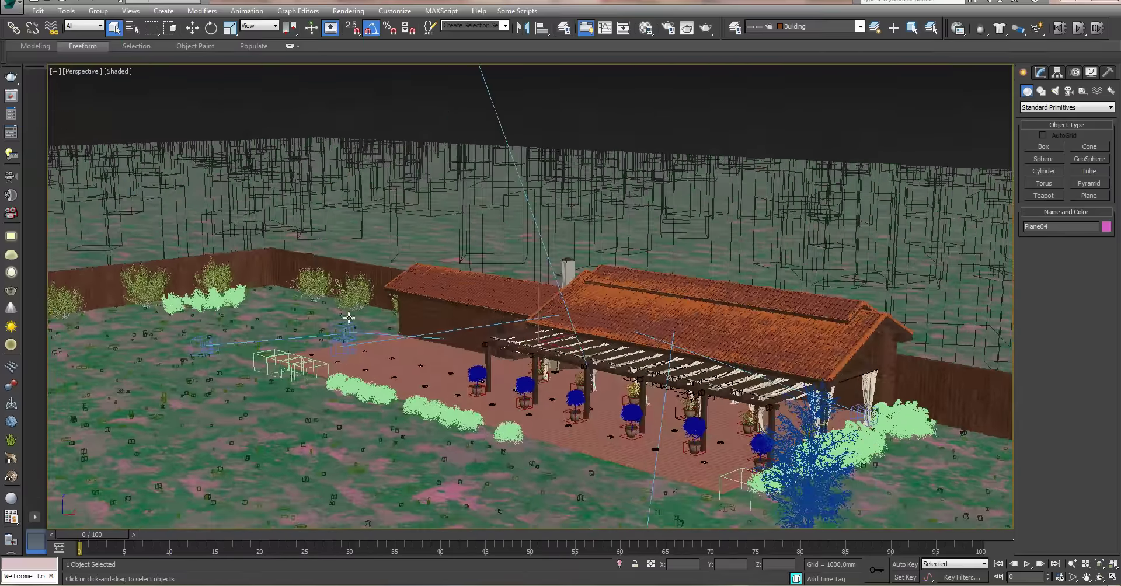
click(369, 277)
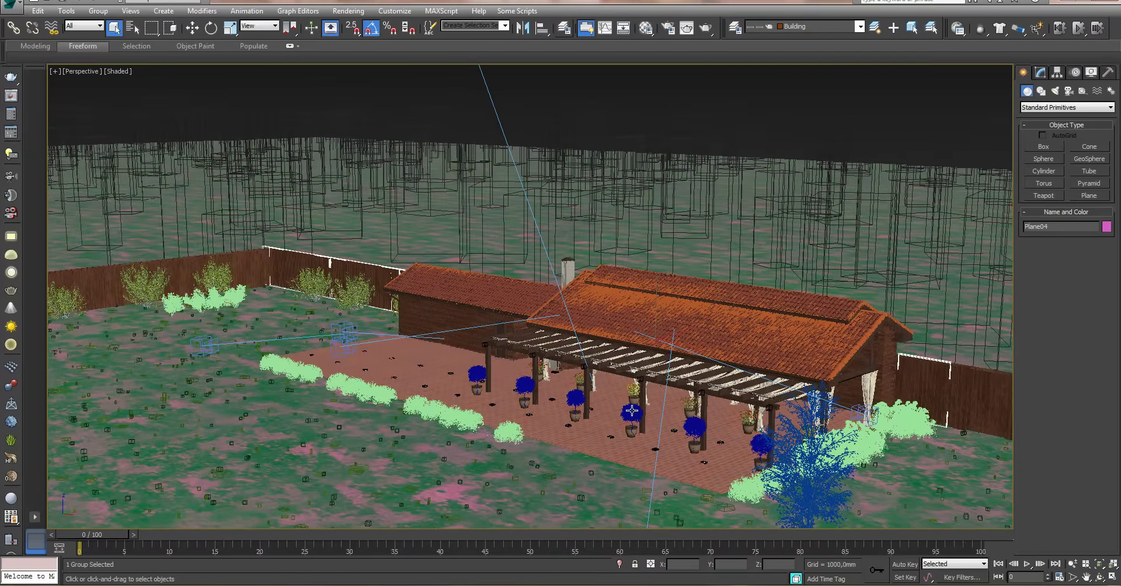
scroll(368, 309, down, 5)
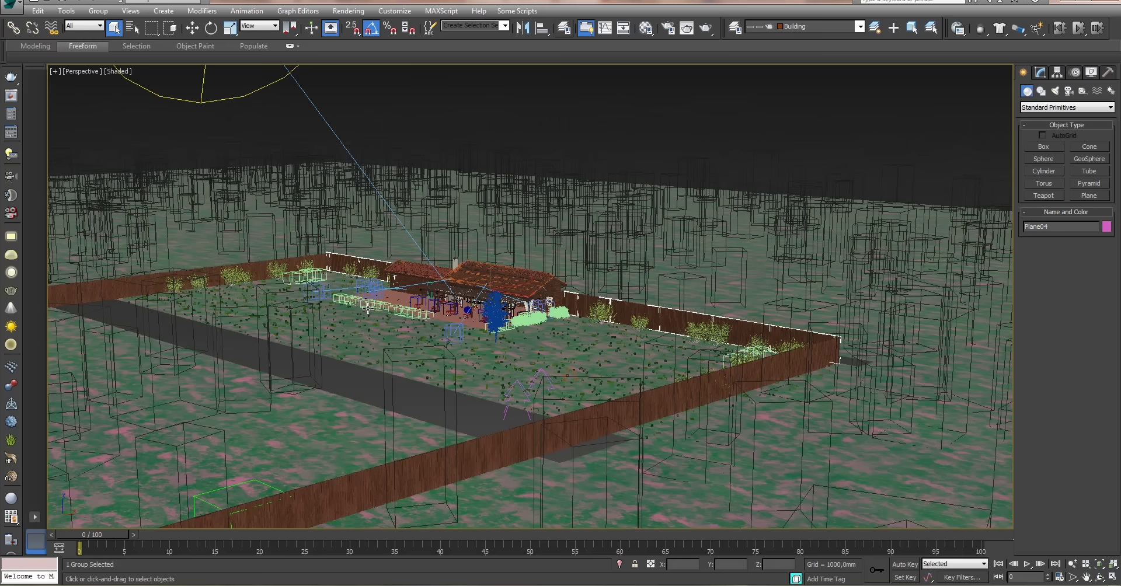
mouse_move(481, 308)
alt+middle_down()
mouse_move(571, 331)
mouse_move(547, 399)
alt+middle_up()
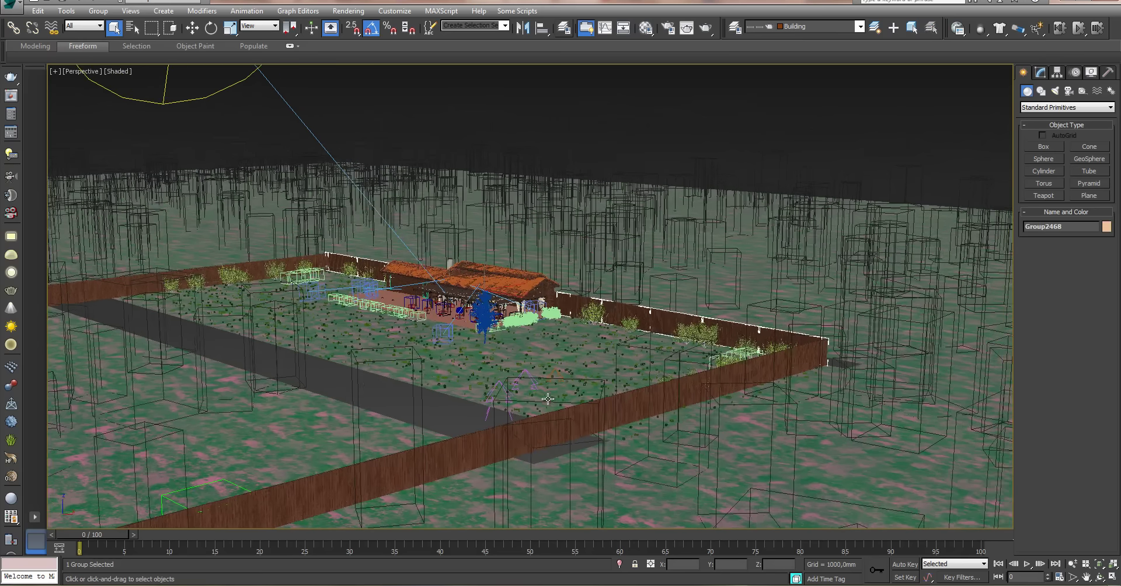
scroll(509, 322, up, 2)
scroll(508, 322, up, 4)
scroll(613, 381, up, 4)
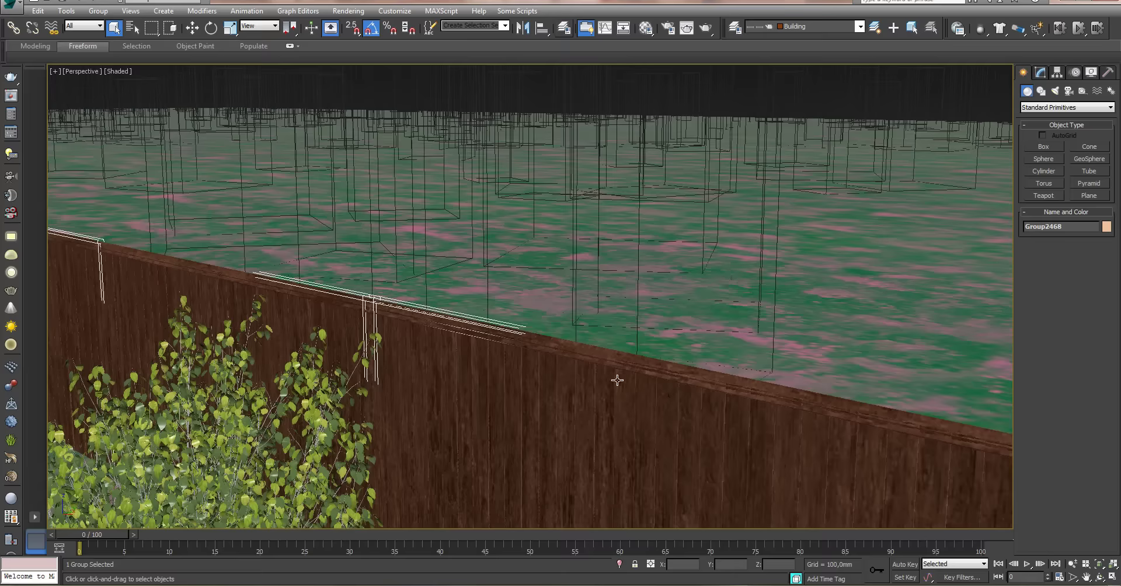
mouse_move(613, 381)
middle_down()
mouse_move(630, 330)
mouse_move(607, 261)
mouse_move(538, 352)
middle_up()
scroll(550, 366, up, 3)
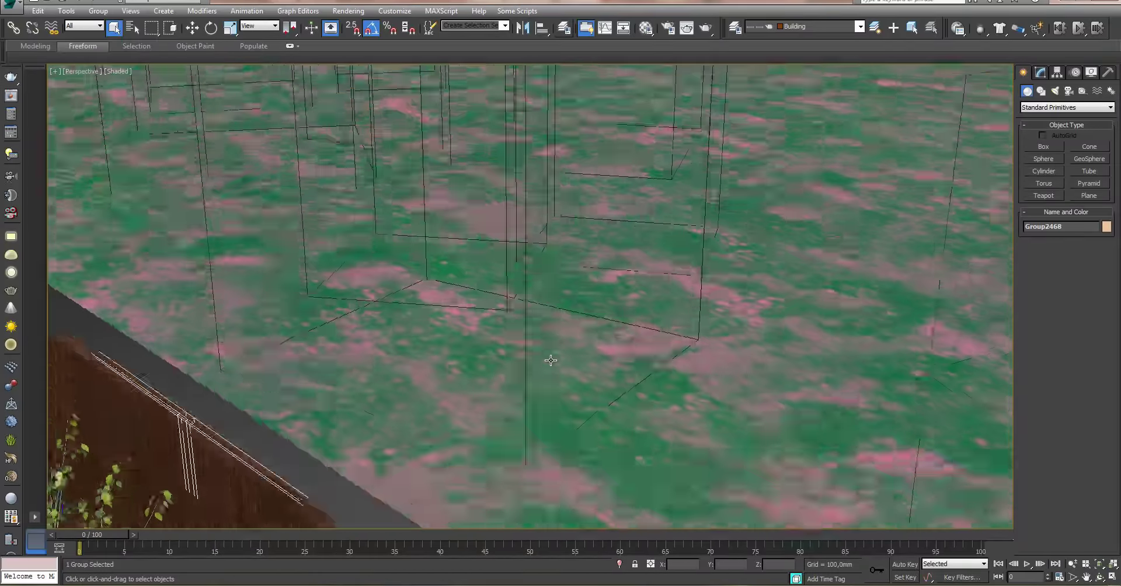
scroll(550, 366, up, 3)
scroll(496, 332, down, 4)
scroll(431, 371, up, 2)
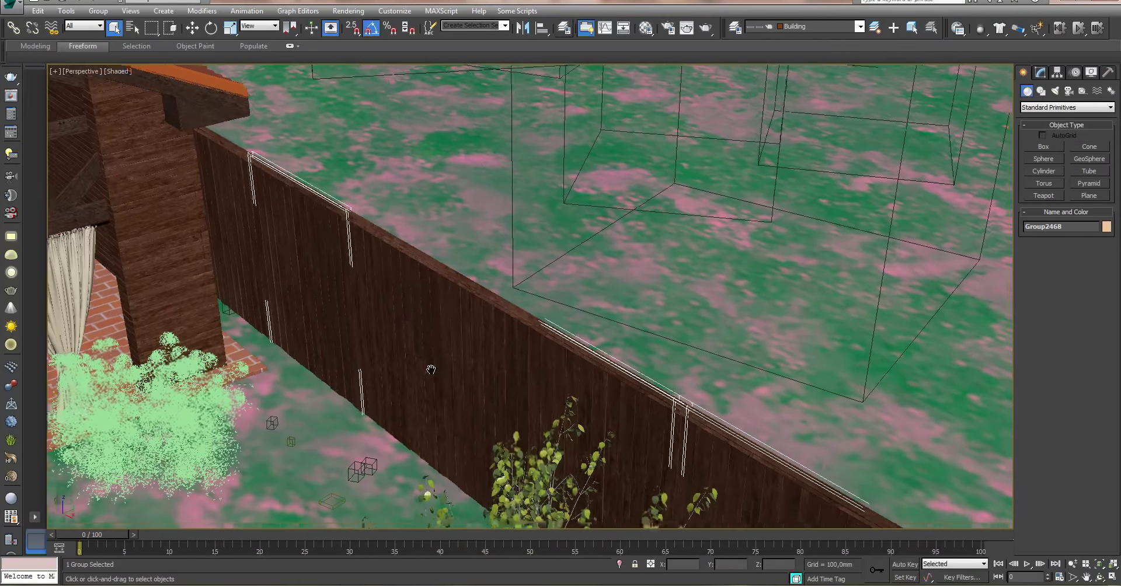
mouse_move(373, 288)
middle_down()
mouse_move(476, 332)
mouse_move(494, 429)
mouse_move(489, 368)
middle_up()
- Select a pergola beam, zoom in on its joints and turn on Edged Faces
click(494, 429)
scroll(489, 368, up, 3)
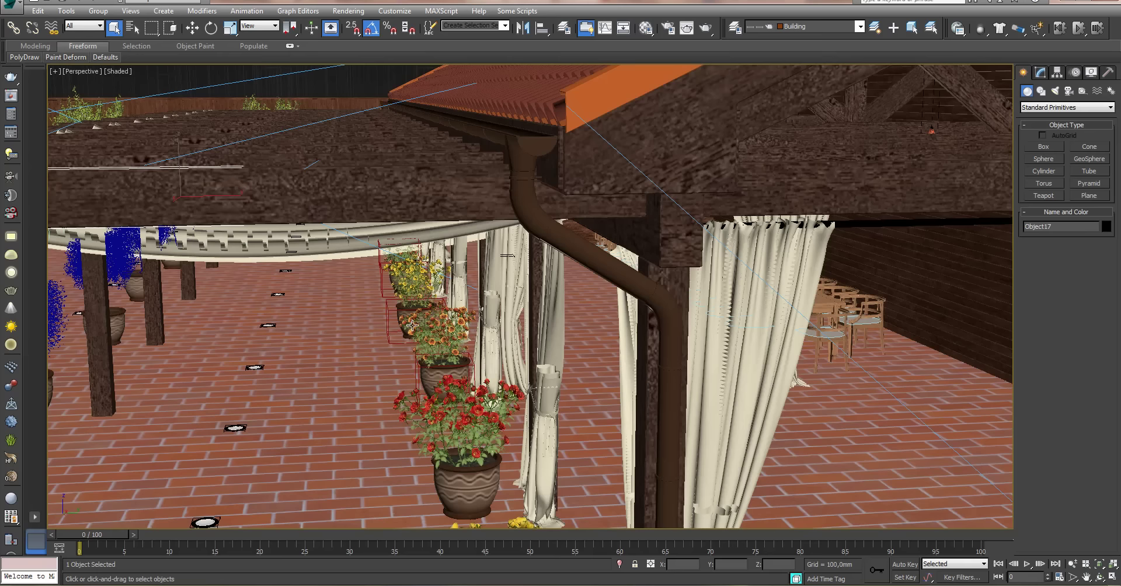
scroll(420, 325, up, 3)
scroll(439, 326, down, 3)
scroll(438, 326, down, 5)
scroll(461, 321, up, 3)
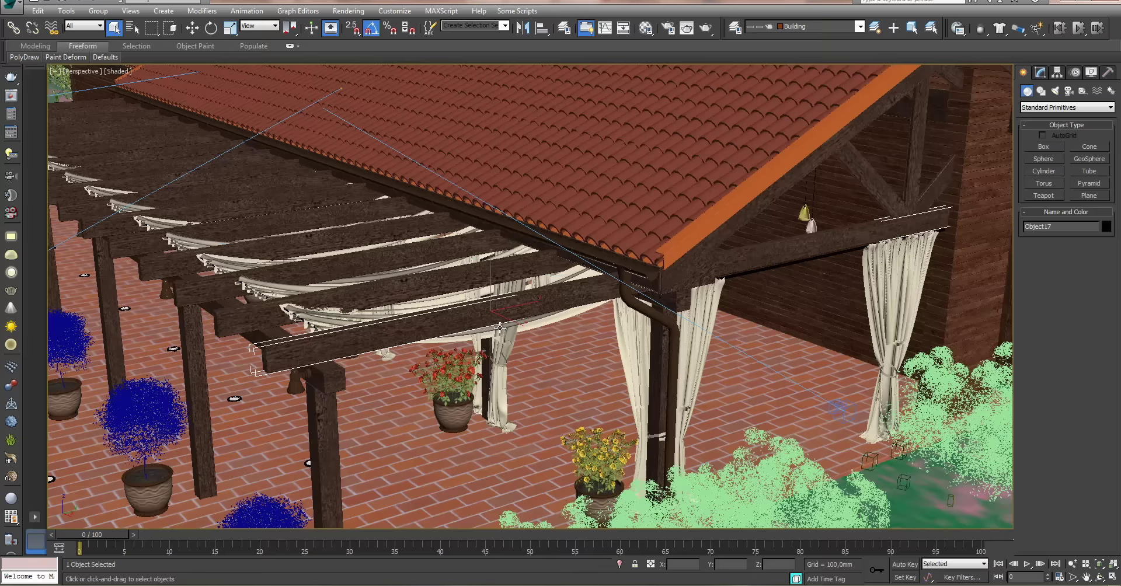
scroll(484, 413, up, 3)
scroll(484, 413, down, 2)
scroll(491, 406, up, 4)
scroll(497, 399, down, 3)
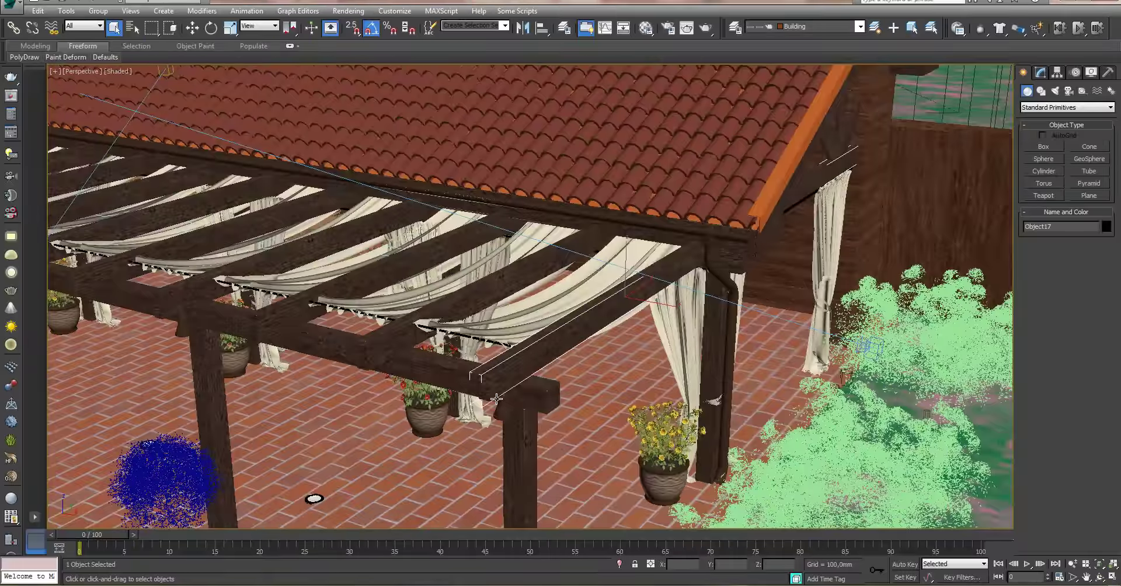
scroll(497, 399, up, 5)
key(F4)
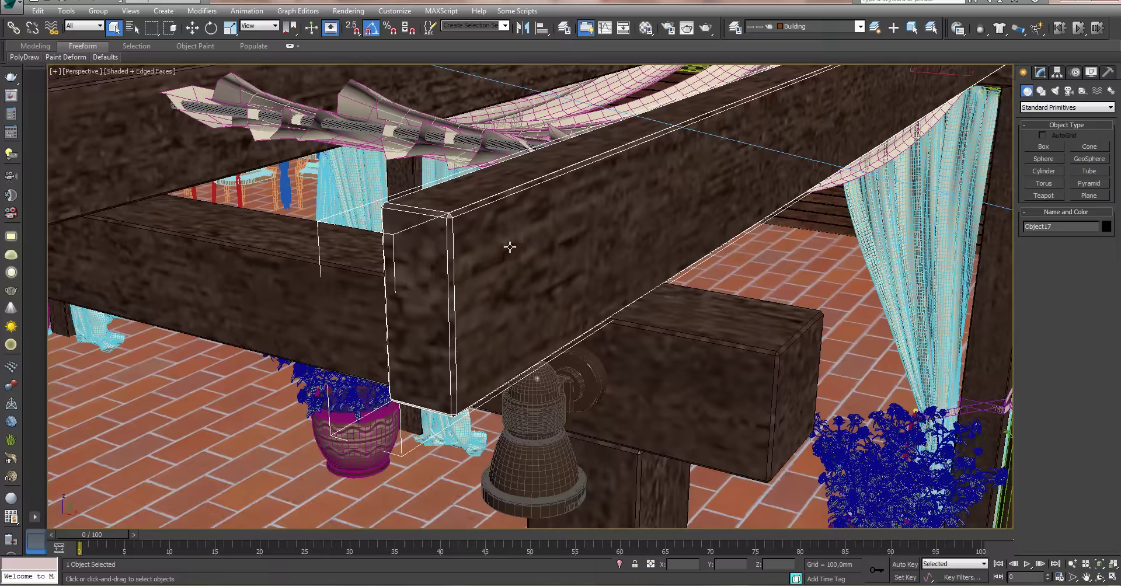
scroll(508, 245, up, 2)
scroll(509, 247, down, 2)
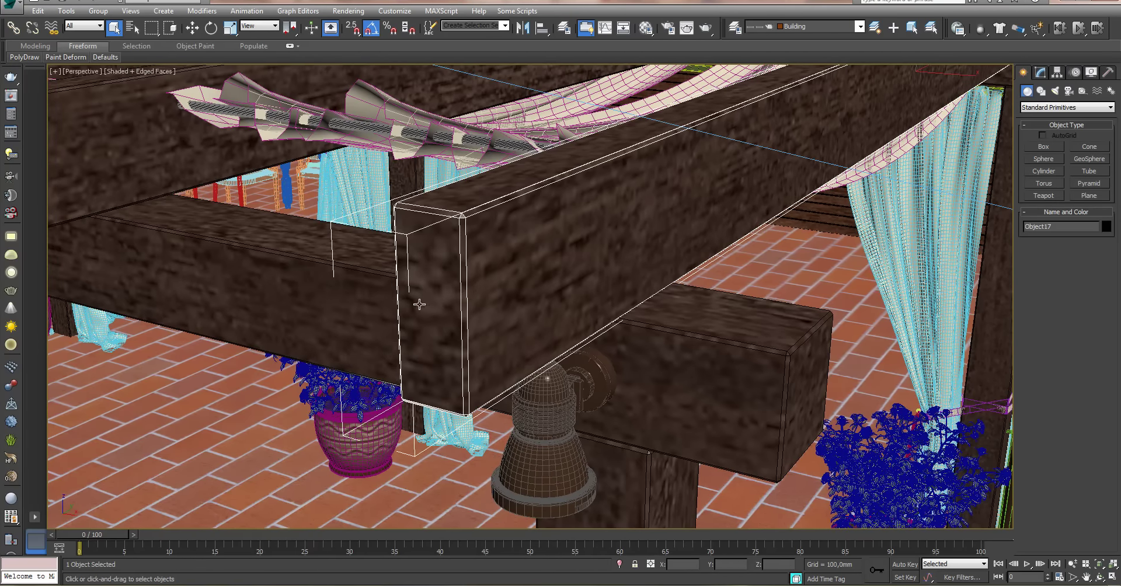
- View the pergola side-on, selecting the potted tree and then the brick patio floor
scroll(377, 305, down, 3)
scroll(377, 305, down, 3)
scroll(377, 306, down, 3)
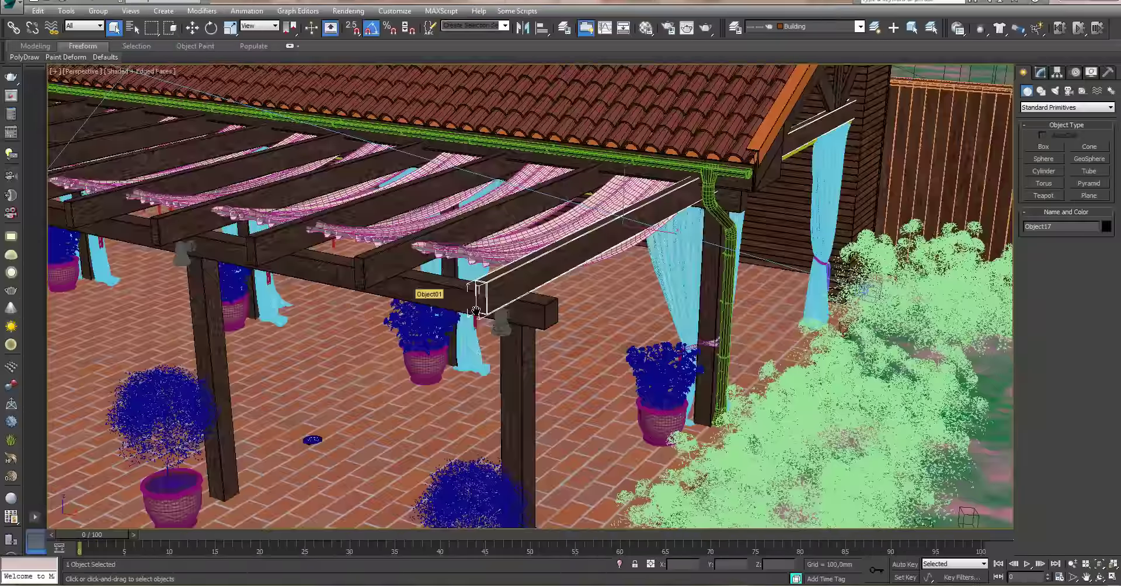
scroll(476, 310, down, 3)
mouse_move(476, 311)
alt+middle_down()
mouse_move(578, 367)
mouse_move(538, 409)
mouse_move(586, 400)
alt+middle_up()
click(578, 367)
scroll(586, 400, up, 5)
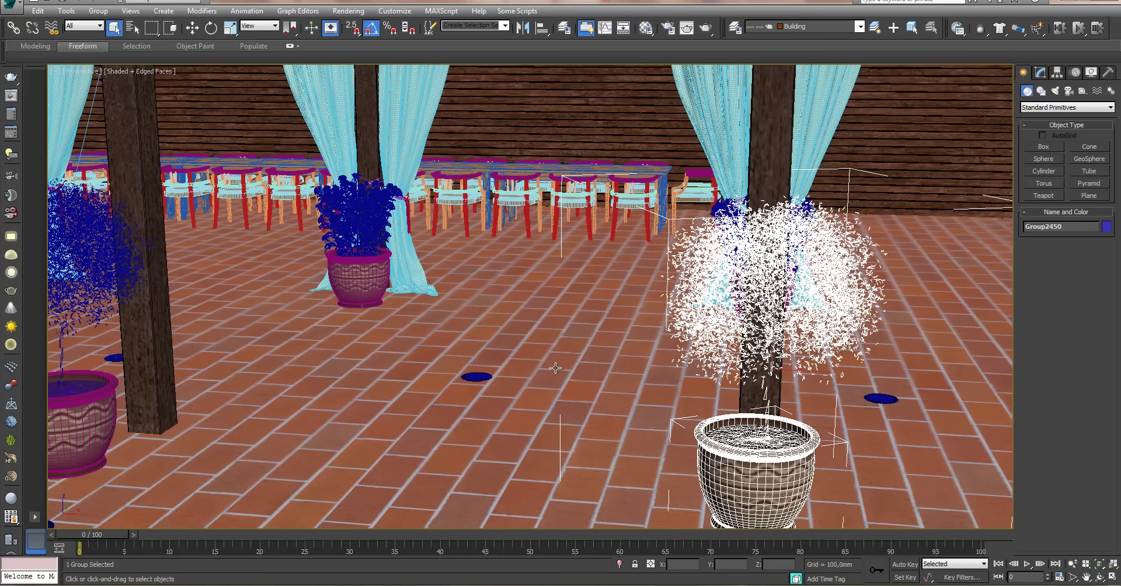
click(588, 385)
scroll(628, 401, down, 3)
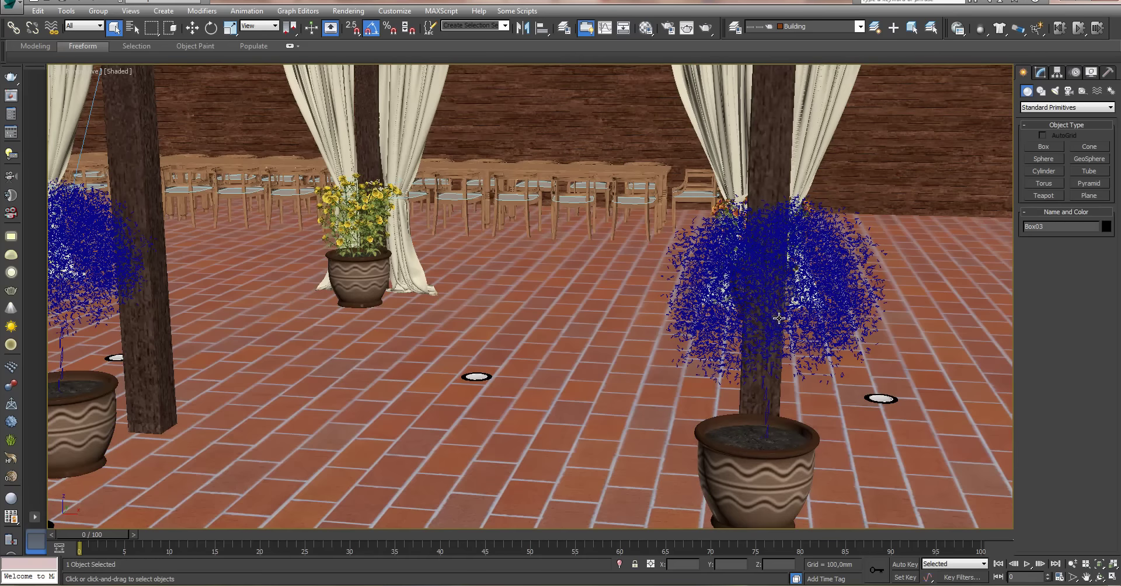
- Toggle Edged Faces again and bring the whole pergola and terrace pots back into view
key(F4)
middle_drag(409, 327, 602, 324)
scroll(601, 323, down, 2)
middle_drag(464, 318, 630, 327)
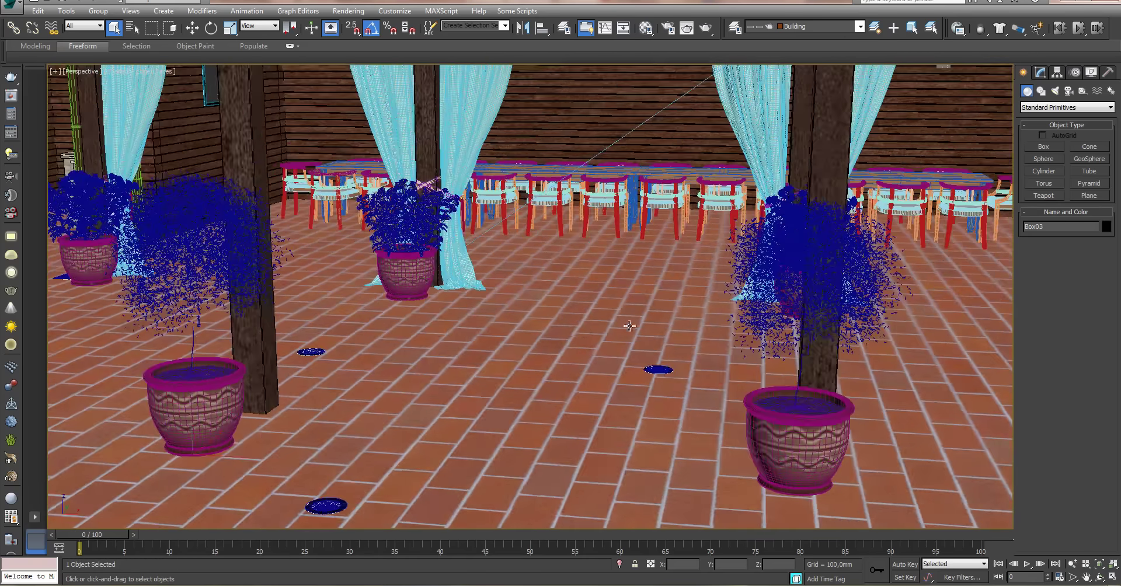
scroll(407, 300, down, 3)
scroll(407, 300, down, 3)
scroll(472, 339, up, 1)
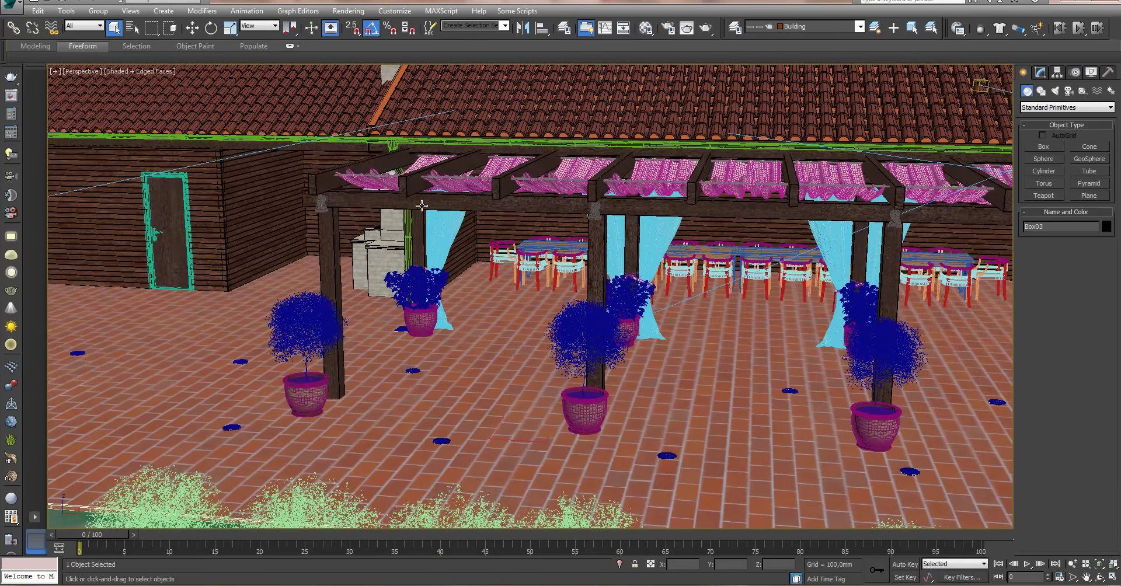
alt+middle_drag(473, 184, 472, 222)
click(489, 287)
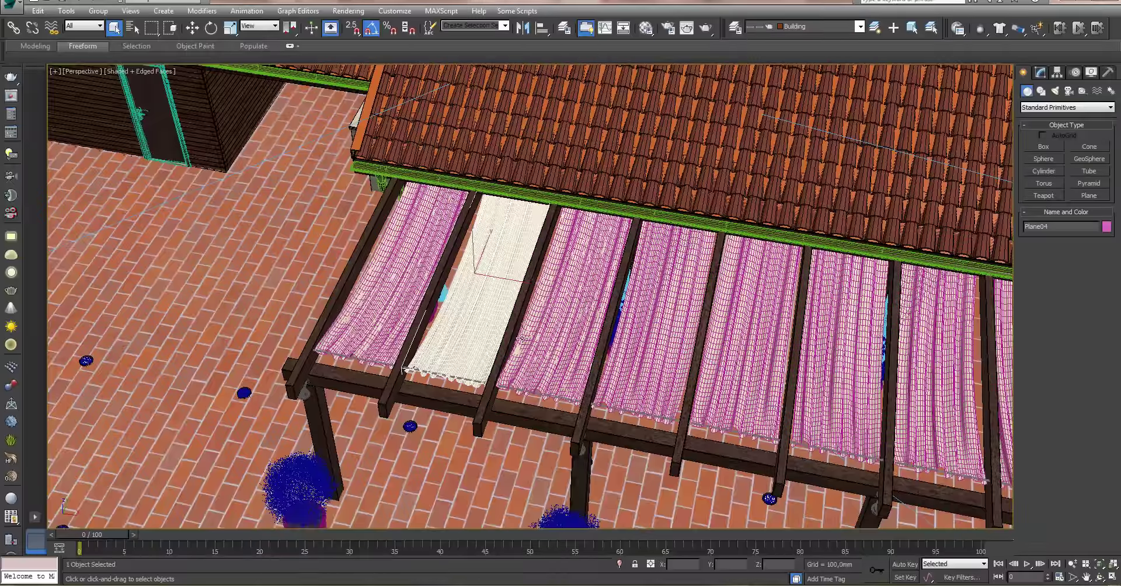
mouse_move(489, 287)
alt+middle_down()
mouse_move(595, 308)
mouse_move(408, 316)
alt+middle_up()
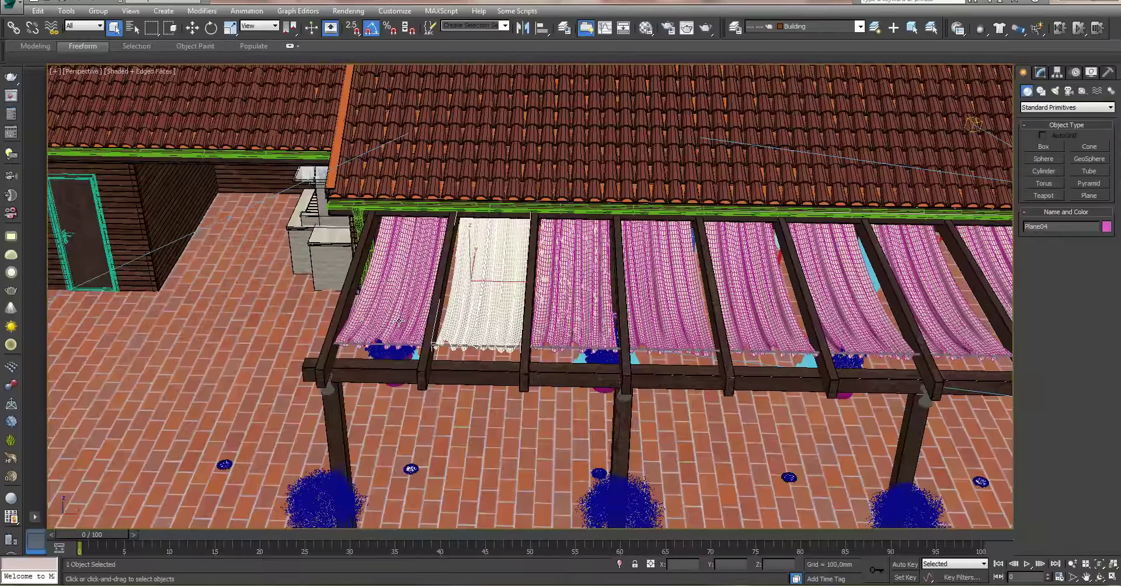
alt+middle_drag(400, 321, 521, 316)
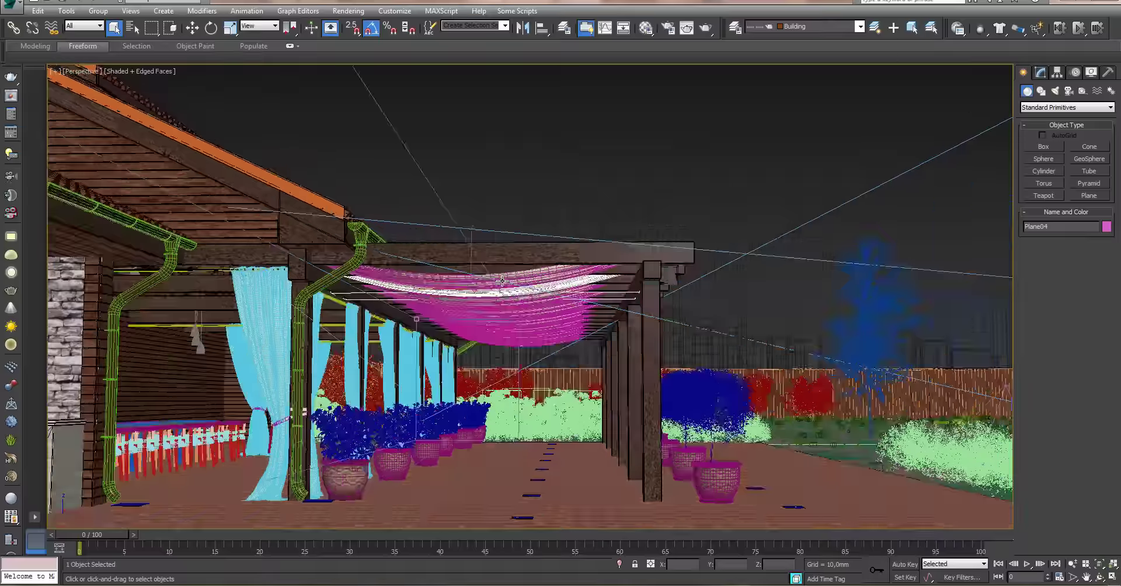
scroll(564, 324, down, 3)
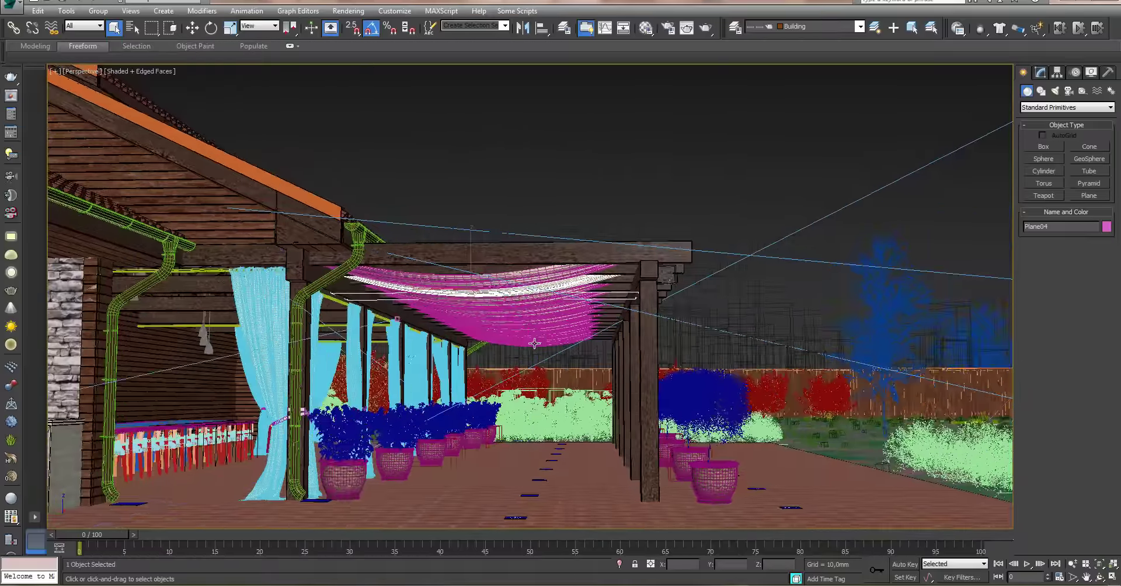
alt+middle_drag(555, 338, 325, 343)
middle_drag(615, 321, 706, 315)
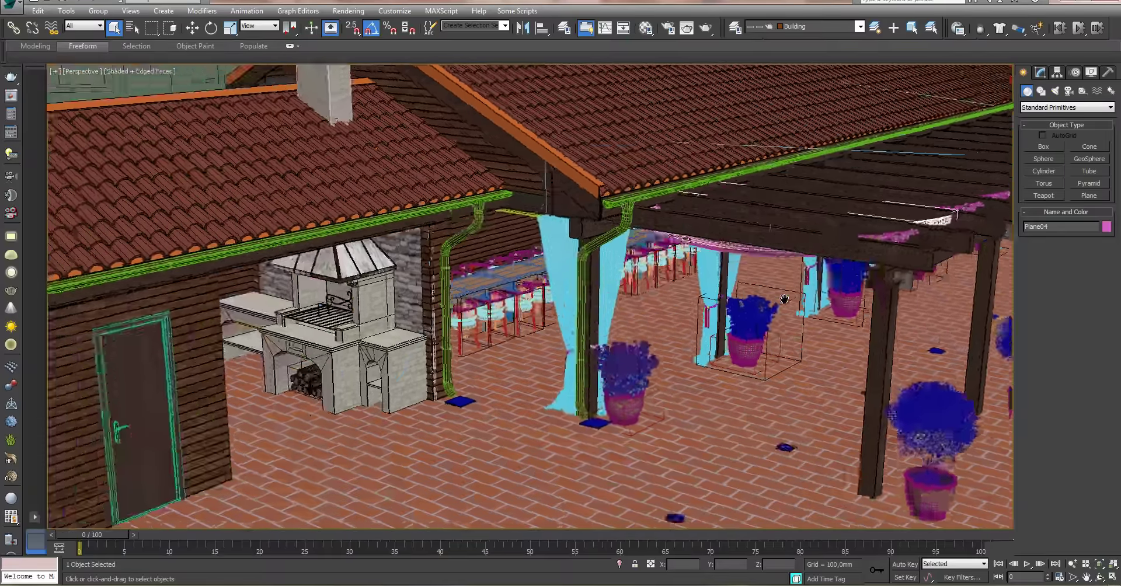
scroll(705, 316, down, 8)
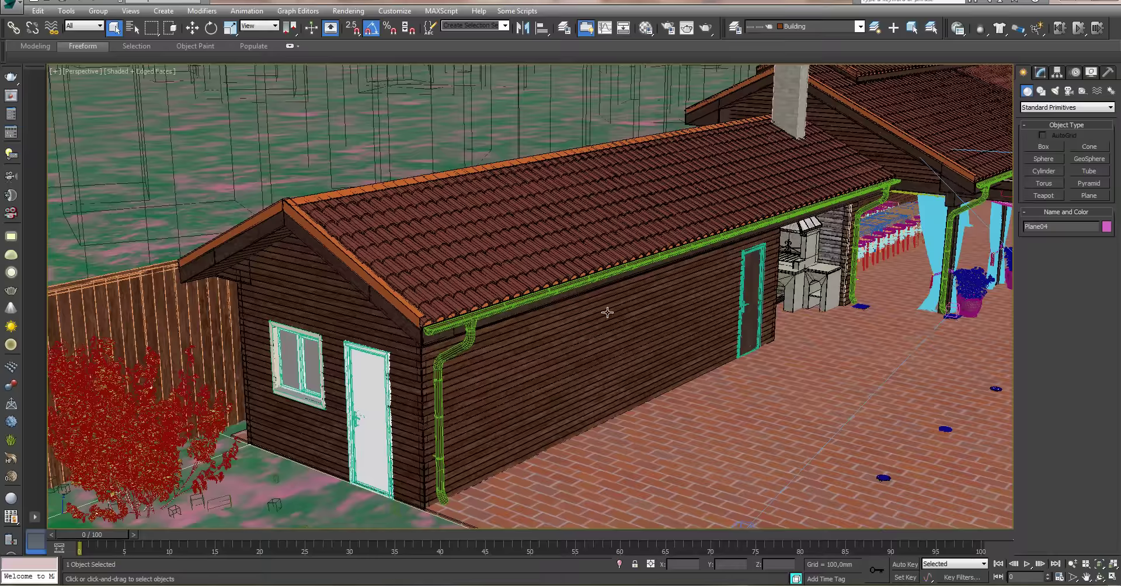
middle_drag(705, 316, 560, 401)
click(560, 400)
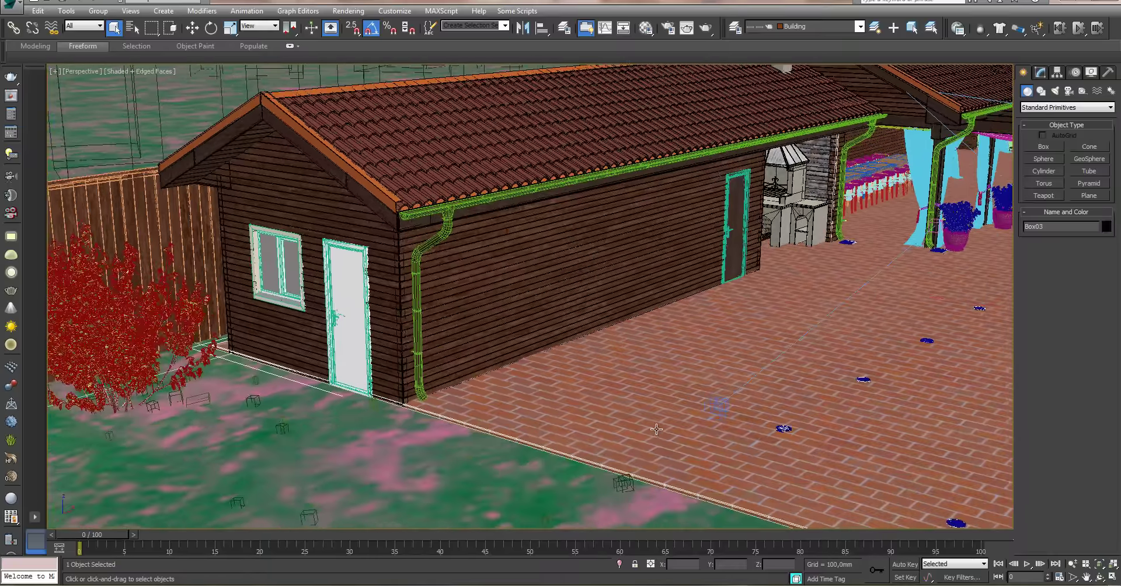
alt+middle_drag(656, 429, 683, 441)
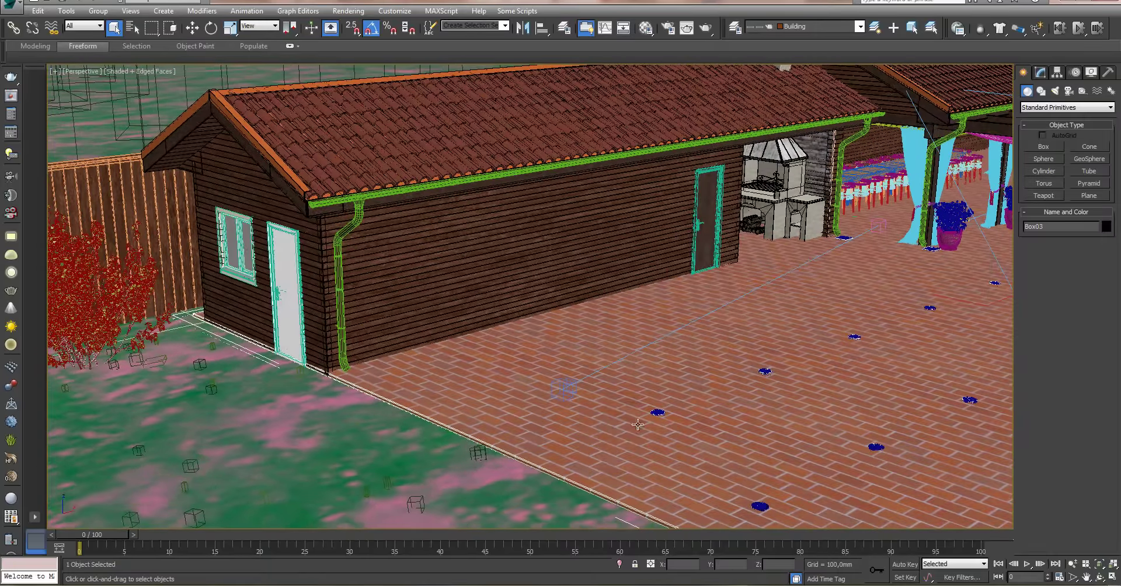
alt+middle_drag(619, 400, 571, 375)
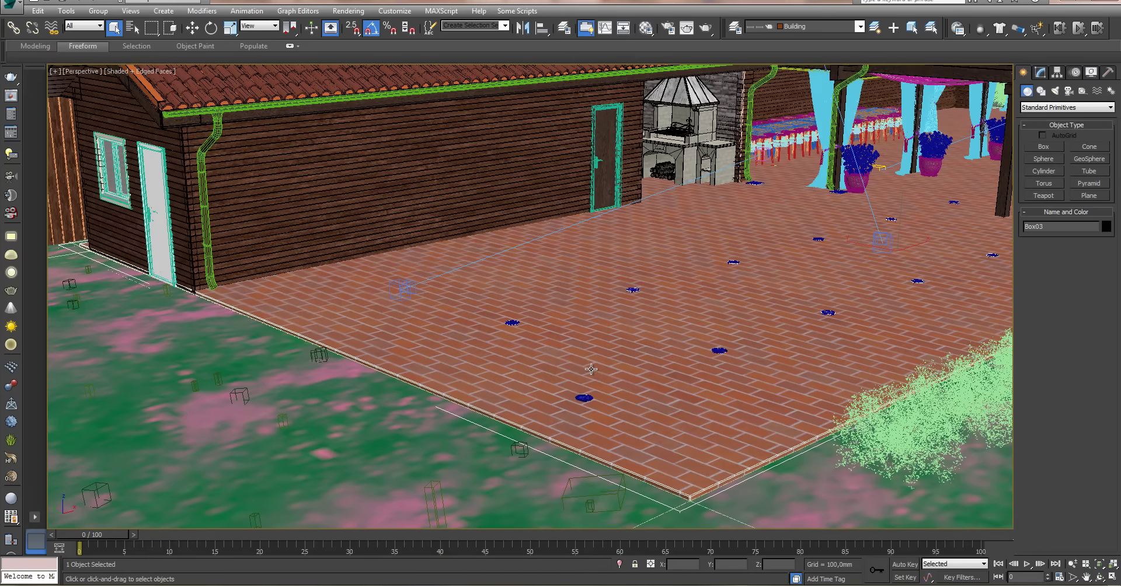
- Drag the brick patio floor down along Z so the four blue discs stand above it
scroll(584, 373, up, 2)
scroll(467, 403, up, 2)
scroll(460, 353, up, 2)
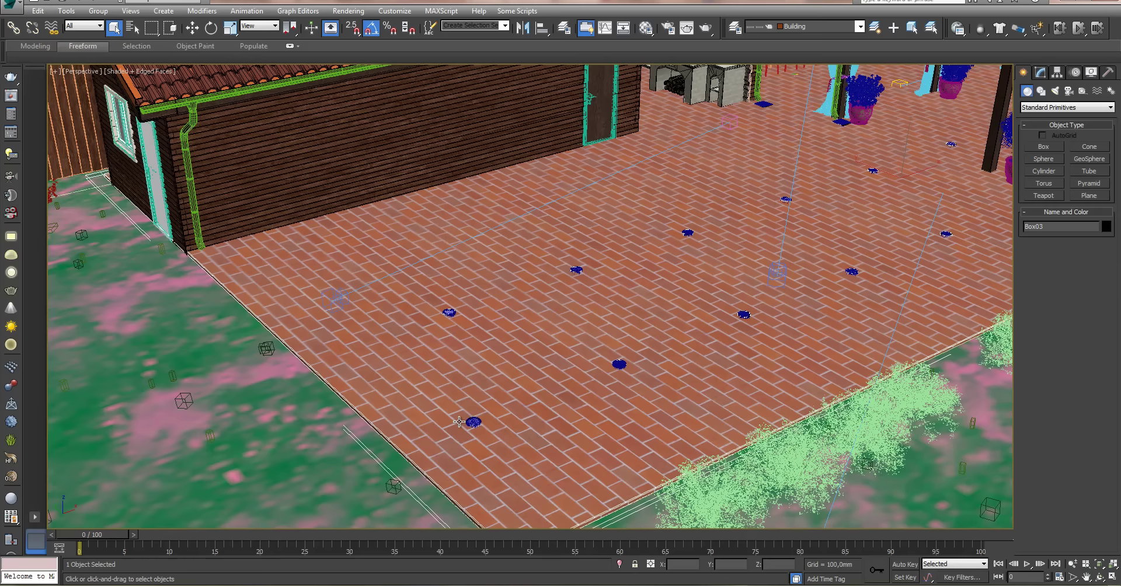
scroll(522, 470, up, 2)
scroll(523, 449, up, 4)
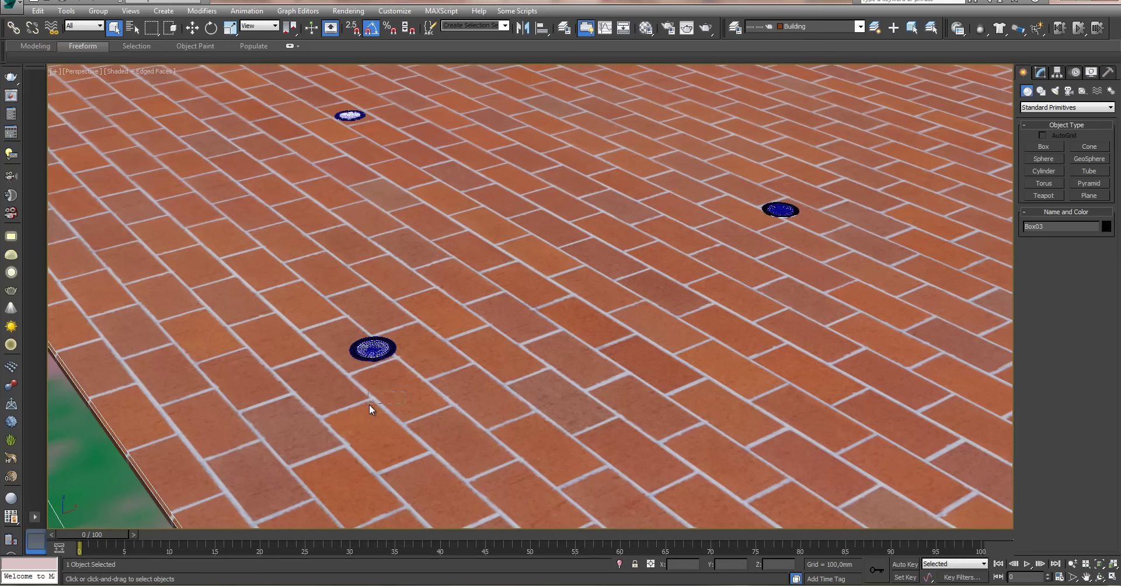
middle_drag(389, 374, 397, 386)
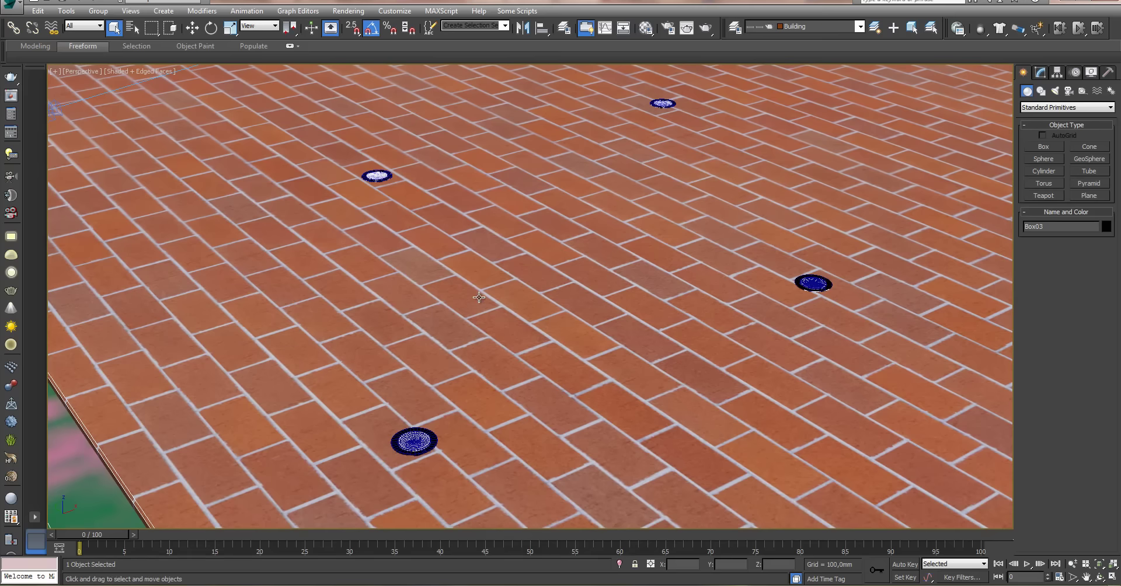
key(w)
middle_drag(526, 340, 543, 323)
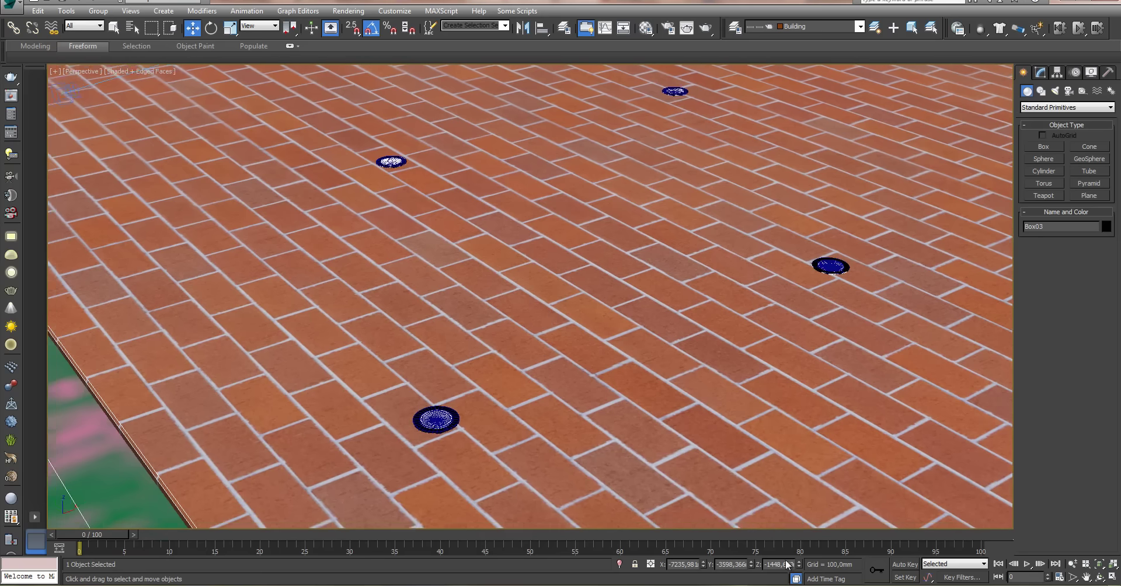
mouse_move(799, 565)
mouse_down()
mouse_move(799, 544)
mouse_move(797, 565)
mouse_move(749, 559)
mouse_up()
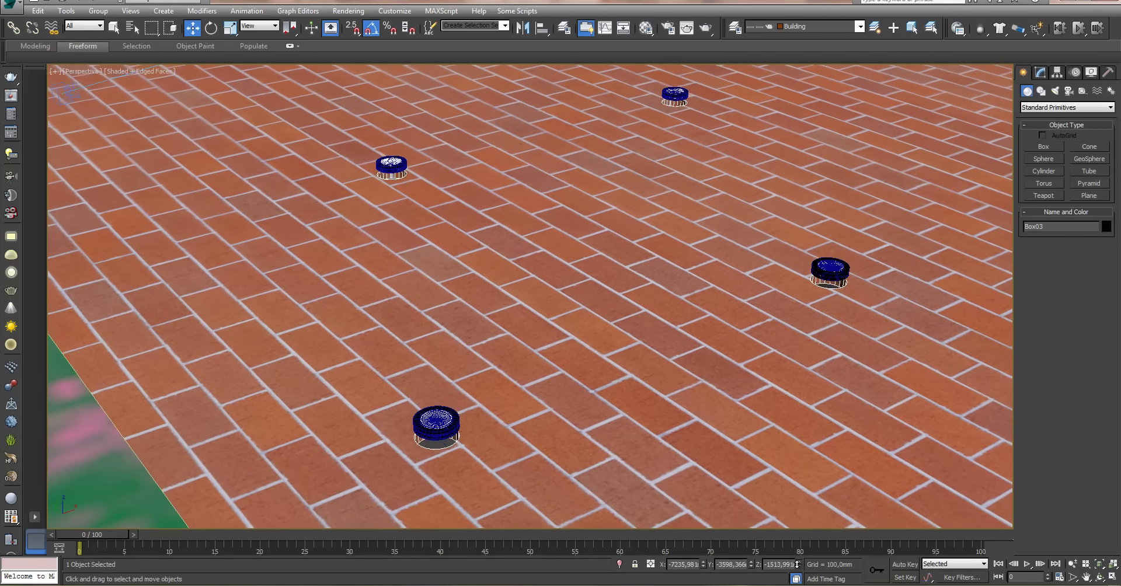
- Select one floor disc, hide the edged faces and zoom to look straight down at it
click(432, 422)
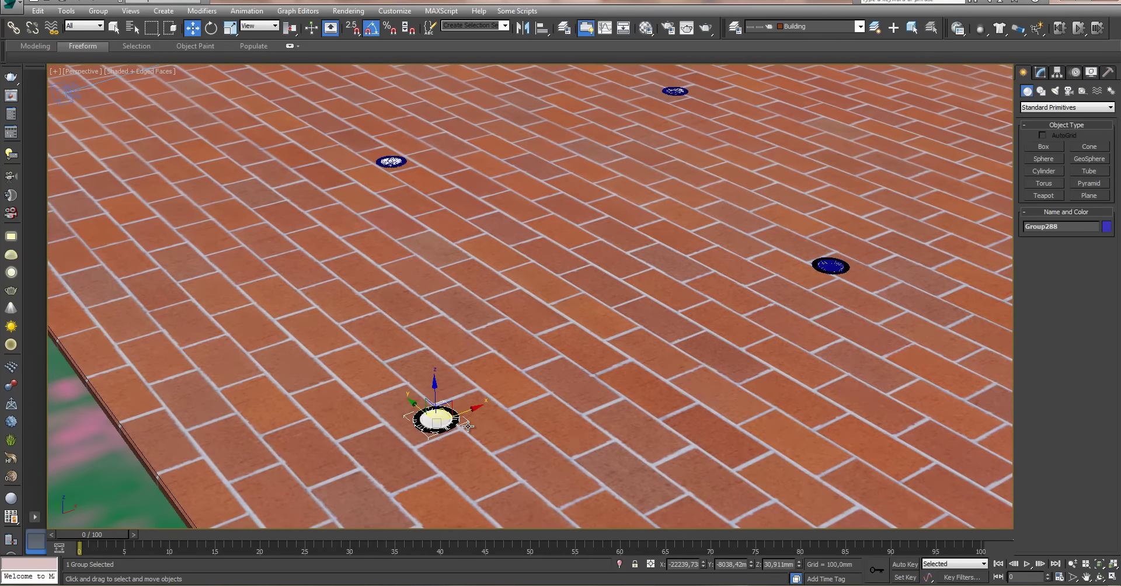
key(F4)
key(z)
mouse_move(536, 374)
alt+middle_down()
mouse_move(533, 357)
mouse_move(528, 369)
alt+middle_up()
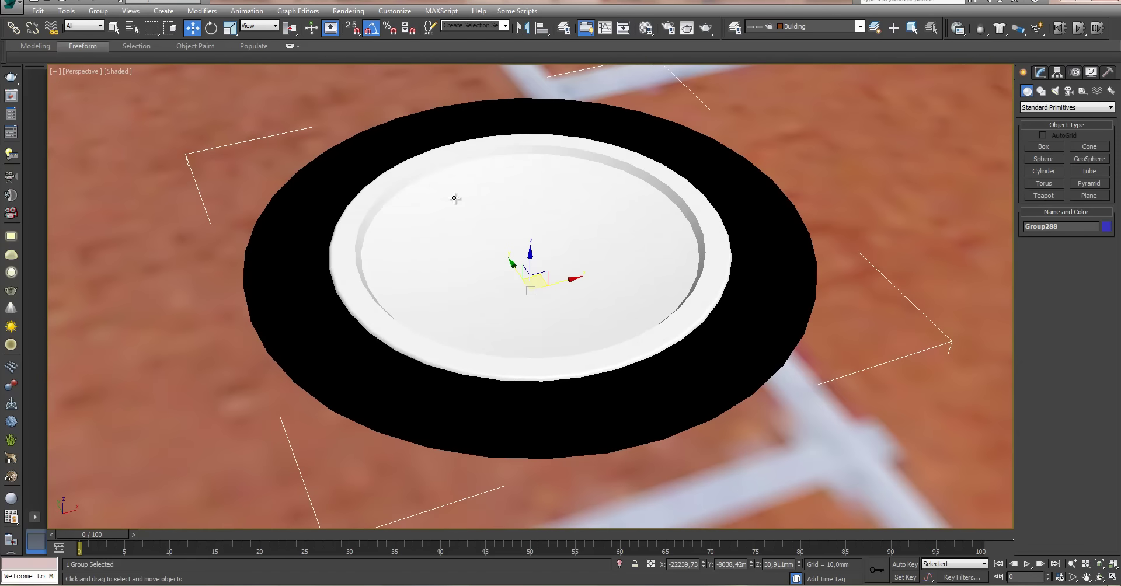
mouse_move(460, 237)
alt+middle_down()
mouse_move(463, 257)
mouse_move(508, 220)
alt+middle_up()
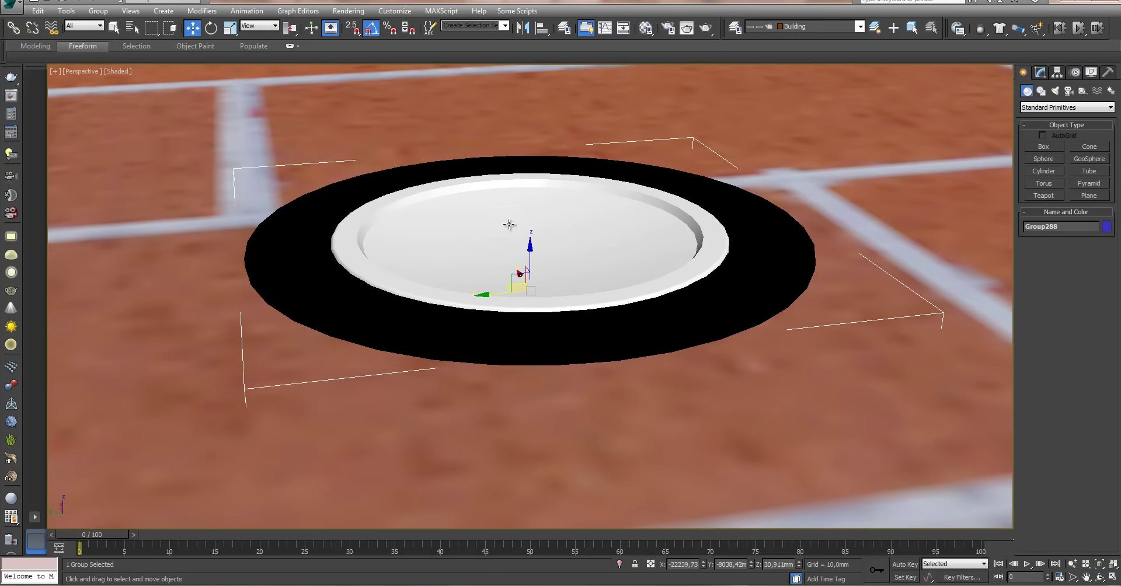
mouse_move(629, 233)
alt+middle_down()
mouse_move(584, 257)
mouse_move(631, 275)
alt+middle_up()
- Zoom out across the patio toward the grass and pots, up to the roofs and terrace
scroll(566, 266, down, 5)
scroll(566, 266, down, 3)
scroll(566, 266, down, 3)
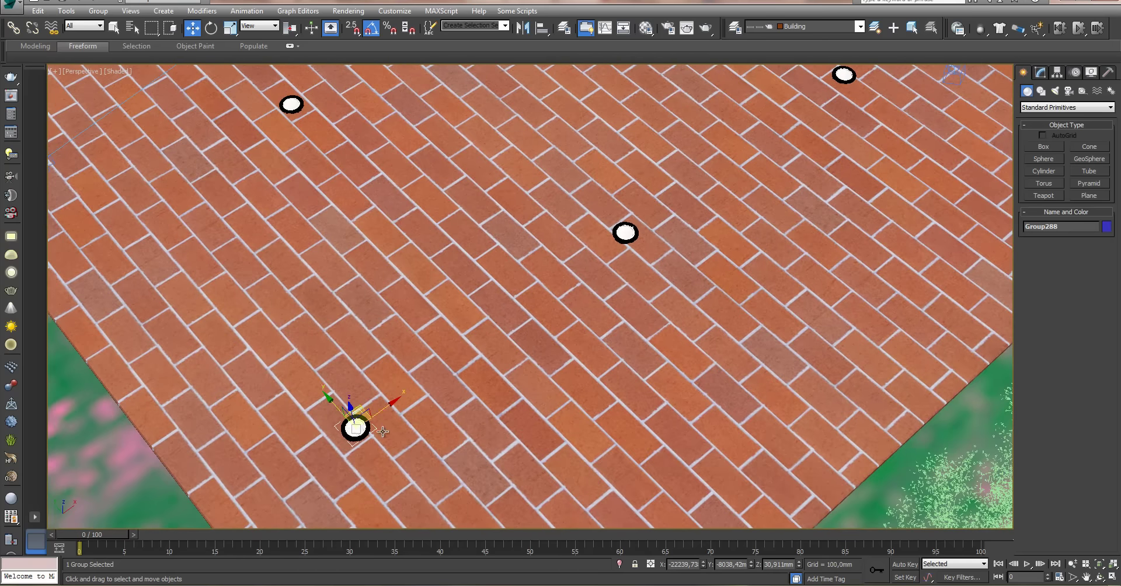
middle_drag(527, 297, 415, 405)
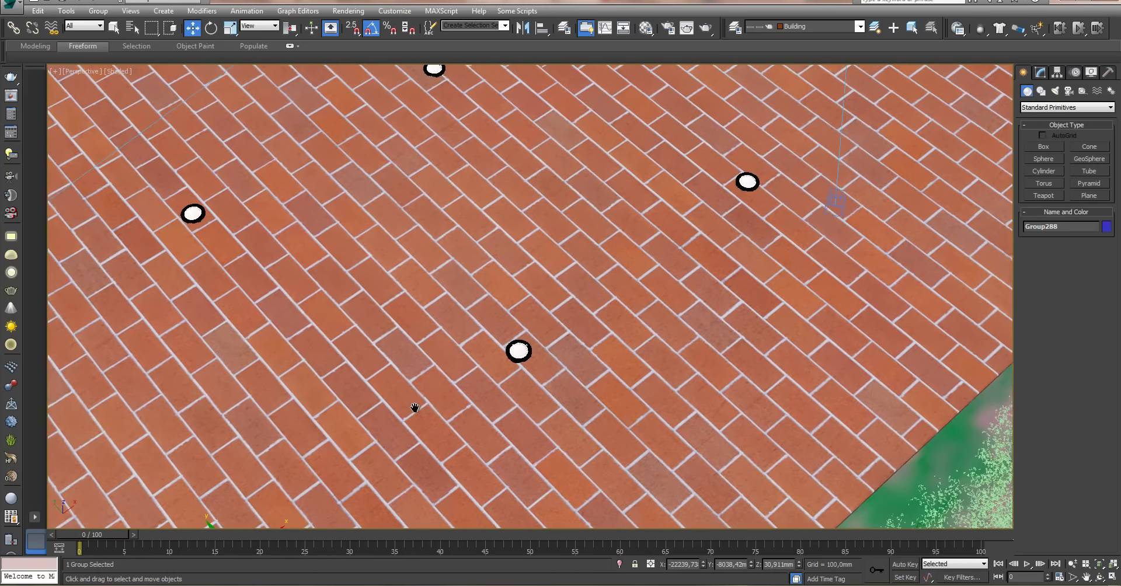
scroll(523, 338, down, 3)
scroll(527, 371, down, 2)
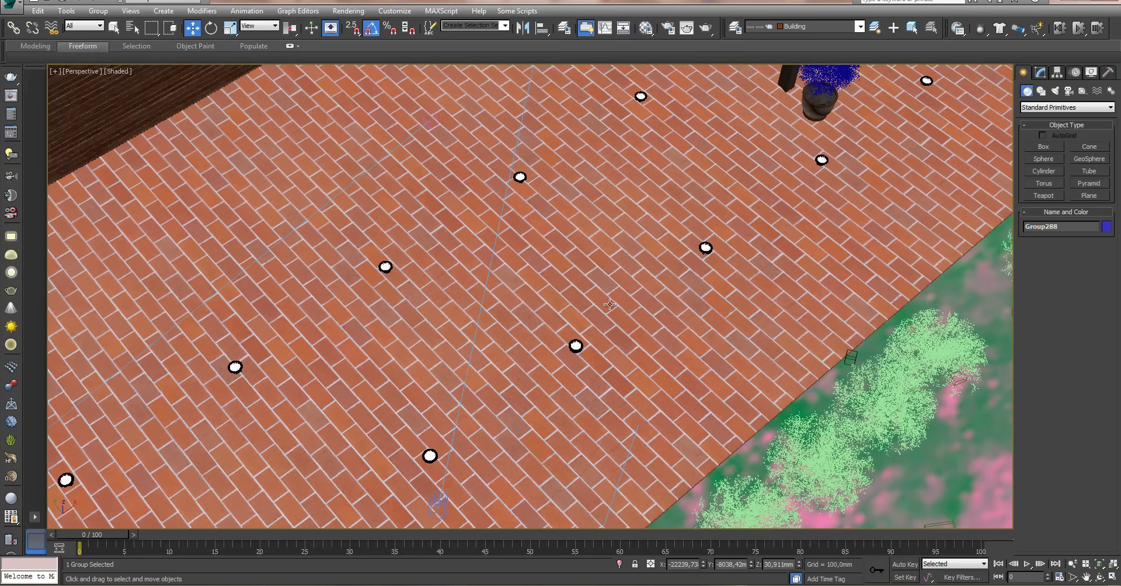
middle_drag(527, 371, 481, 373)
scroll(599, 328, down, 1)
scroll(627, 291, down, 1)
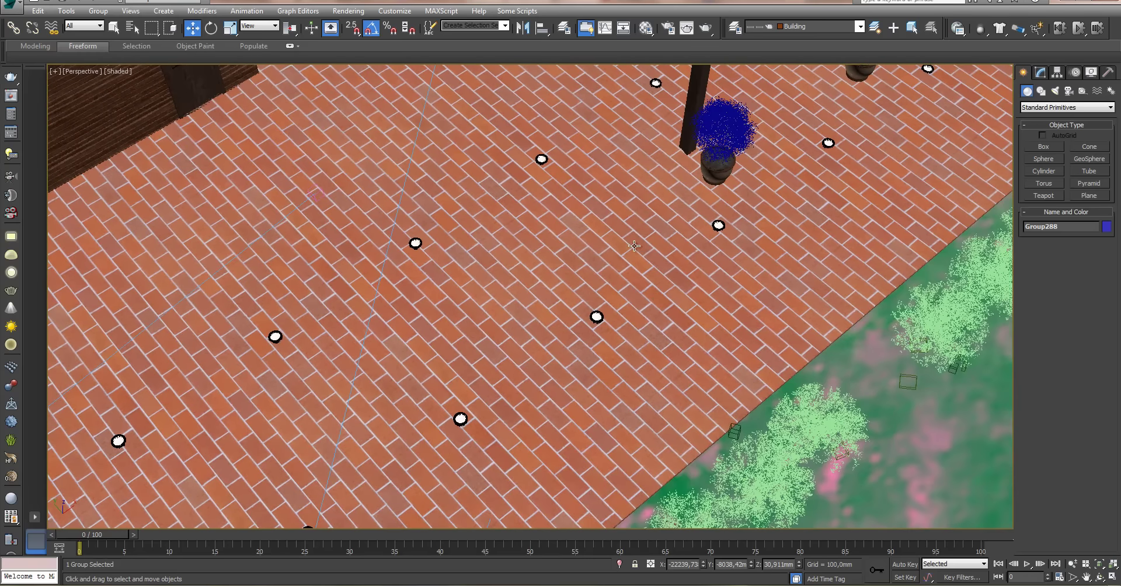
mouse_move(627, 291)
middle_down()
mouse_move(579, 328)
mouse_move(500, 335)
mouse_move(546, 344)
middle_up()
- Bring the shed's gable end into view and tilt the view over the shed
scroll(547, 343, down, 2)
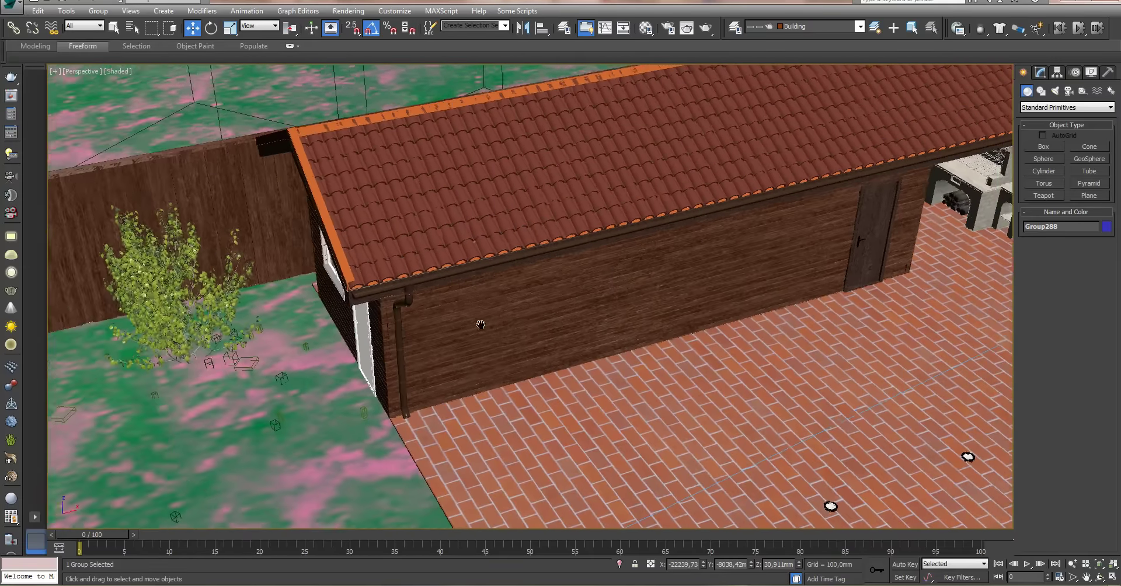
mouse_move(480, 321)
alt+middle_down()
mouse_move(325, 438)
mouse_move(615, 268)
mouse_move(445, 374)
alt+middle_up()
scroll(497, 324, up, 1)
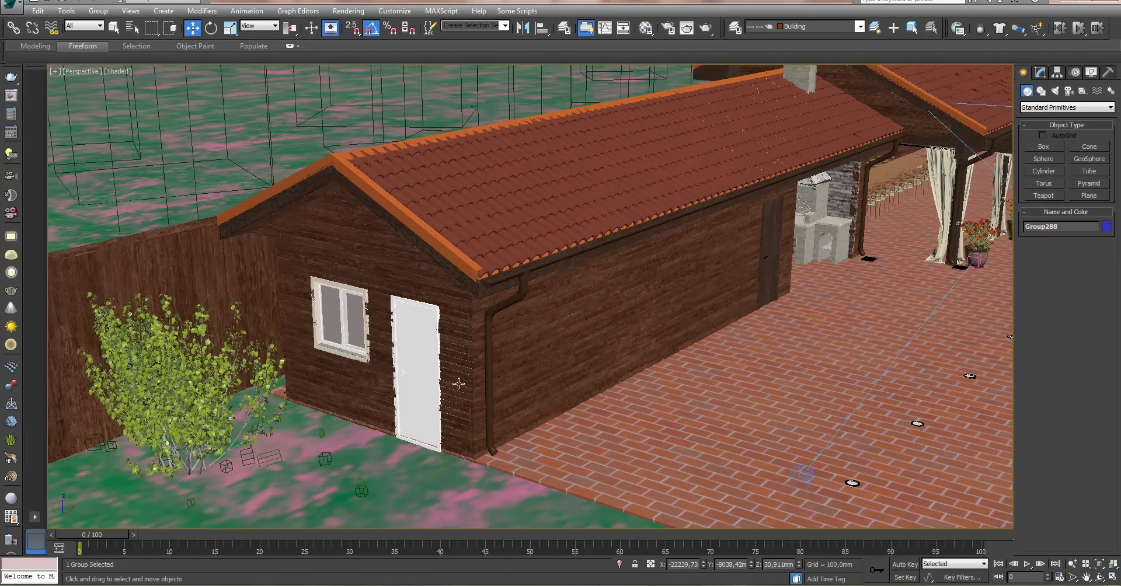
alt+middle_drag(463, 405, 470, 364)
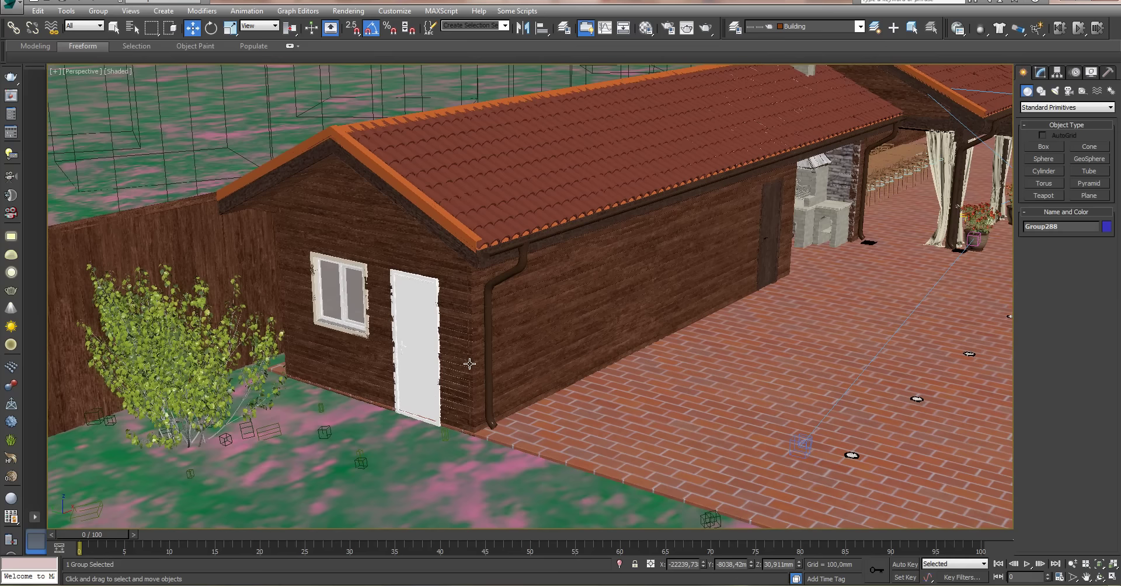
scroll(423, 345, up, 3)
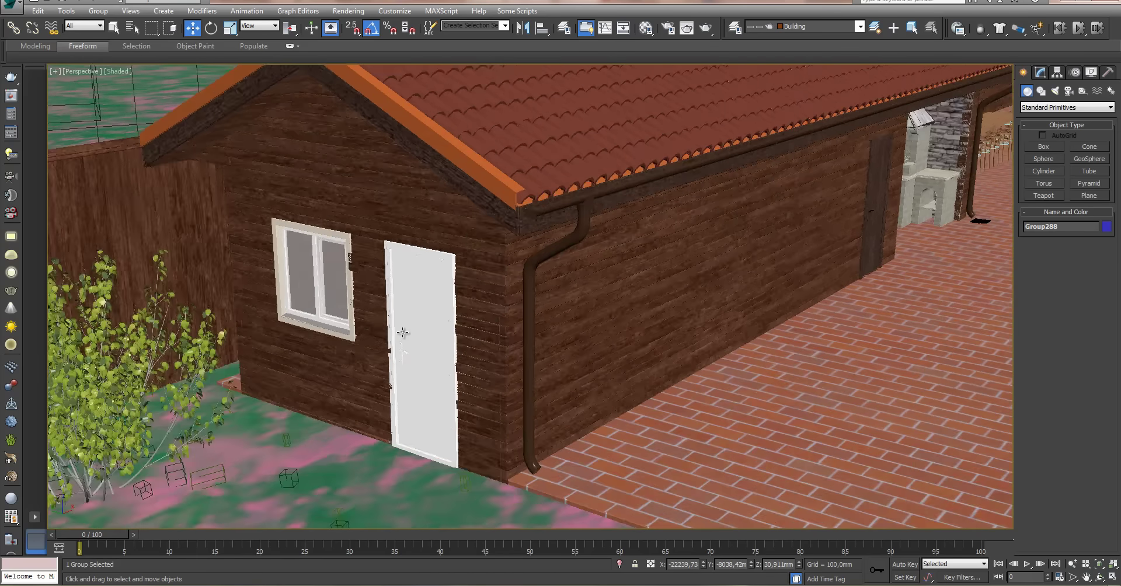
scroll(400, 334, up, 2)
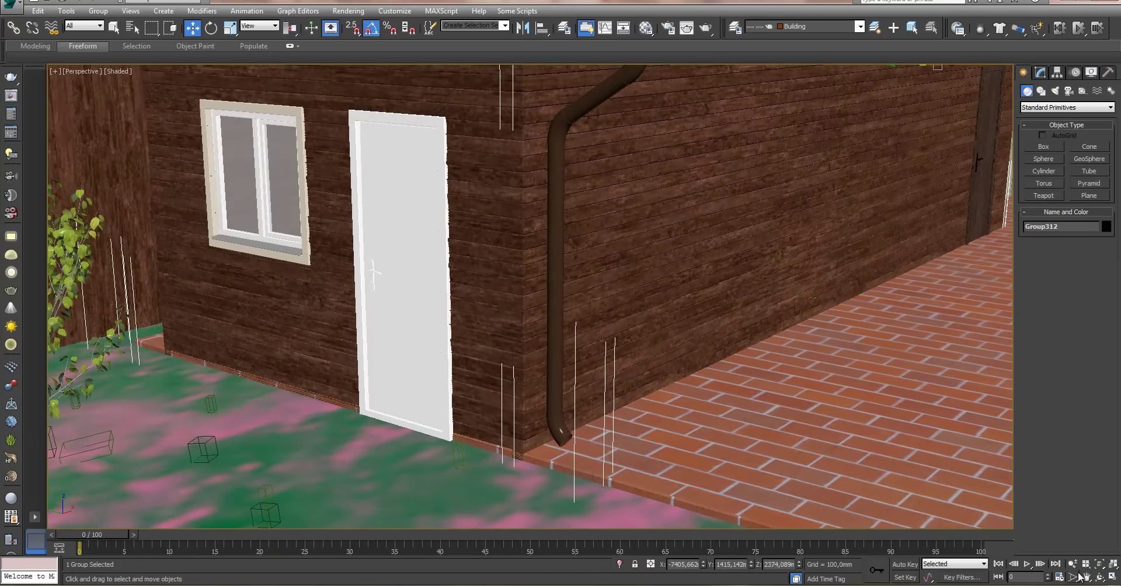
- Frame the whole house and orbit around it to a low angle
click(1073, 577)
scroll(593, 265, down, 2)
scroll(594, 264, down, 2)
scroll(594, 265, down, 2)
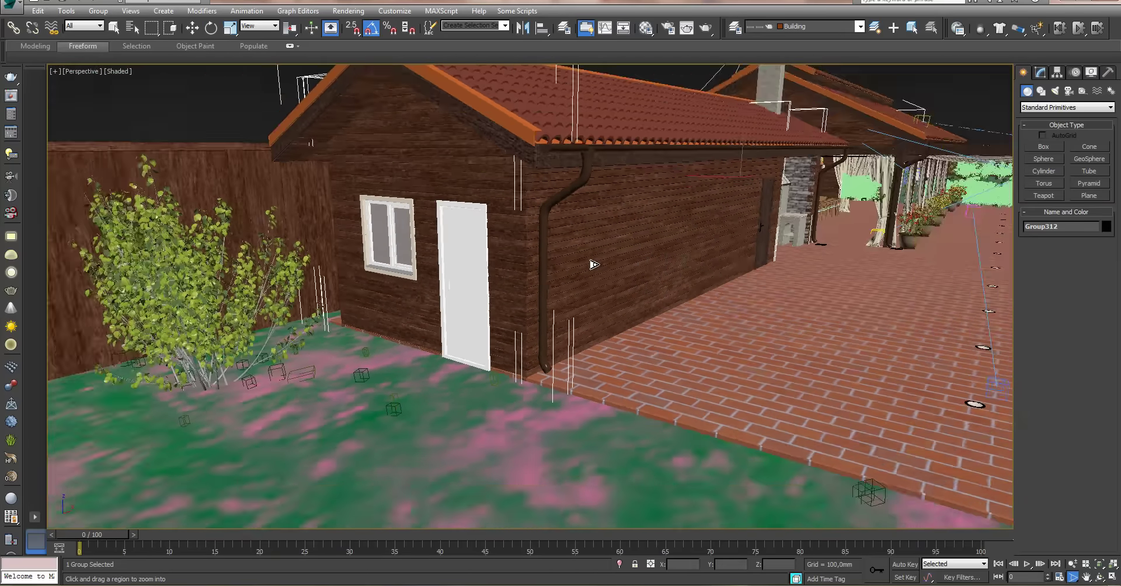
mouse_move(594, 264)
middle_down()
mouse_move(584, 223)
mouse_move(545, 258)
mouse_move(553, 395)
middle_up()
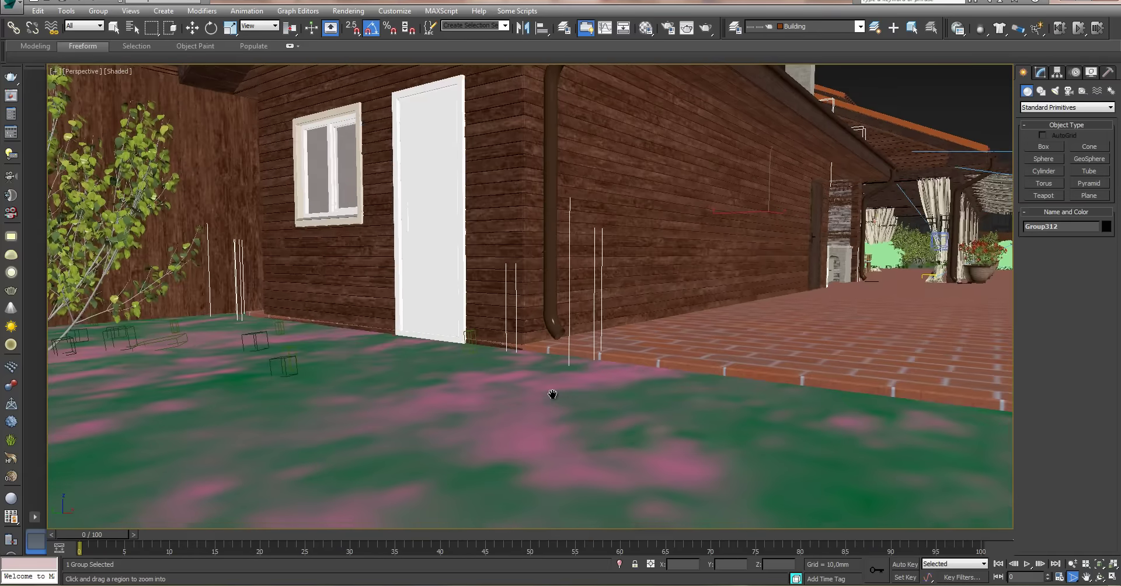
key(z)
scroll(403, 330, up, 3)
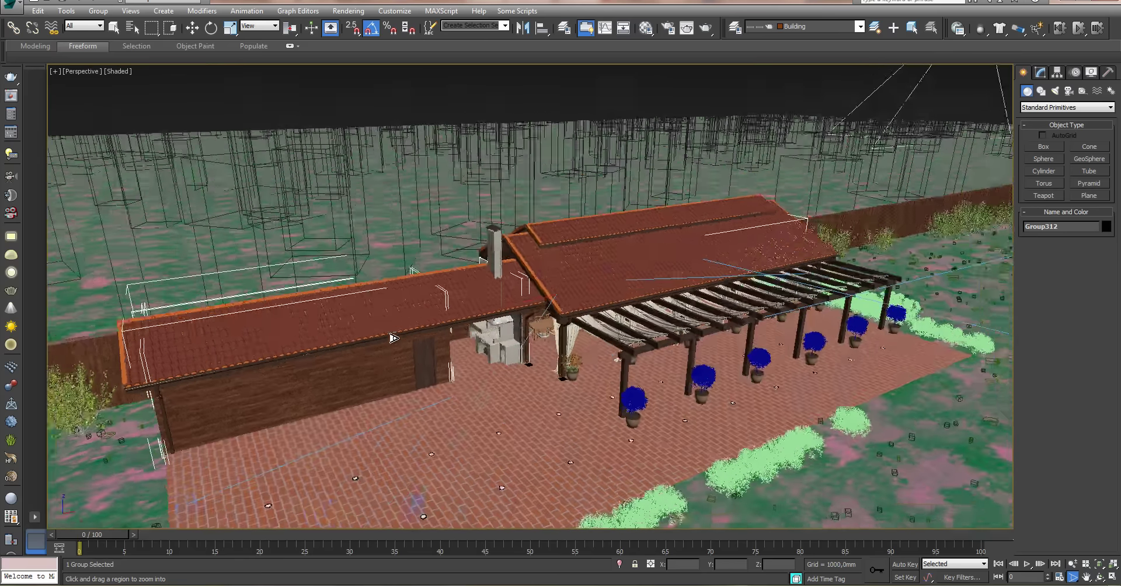
mouse_move(393, 338)
alt+middle_down()
mouse_move(537, 309)
mouse_move(181, 51)
alt+middle_up()
scroll(537, 309, up, 3)
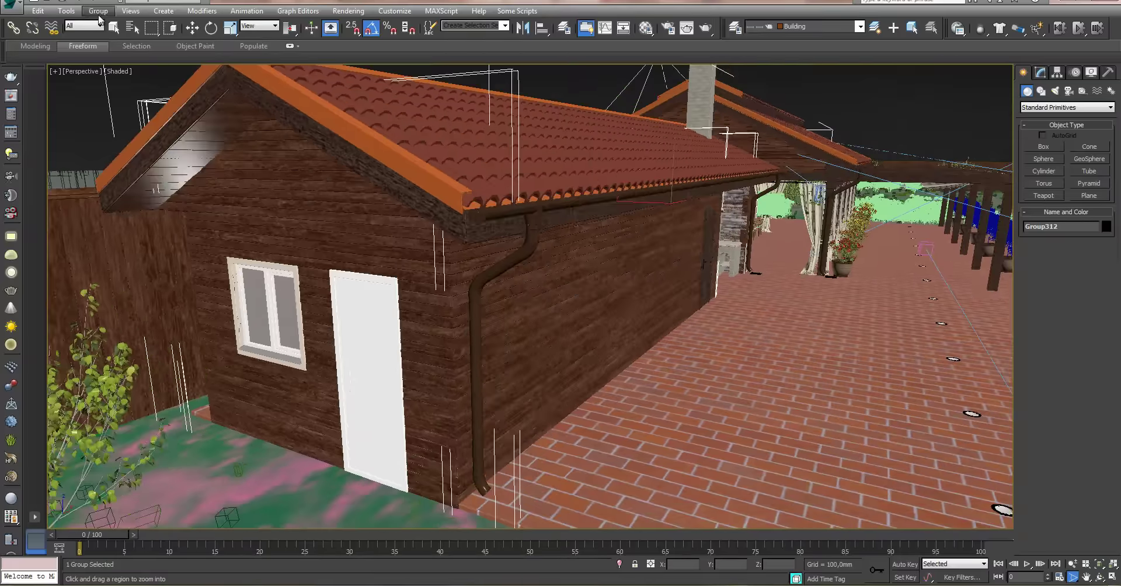
- Open Group312 for editing and select the gable wall Wall_04 with the window
click(98, 12)
click(111, 62)
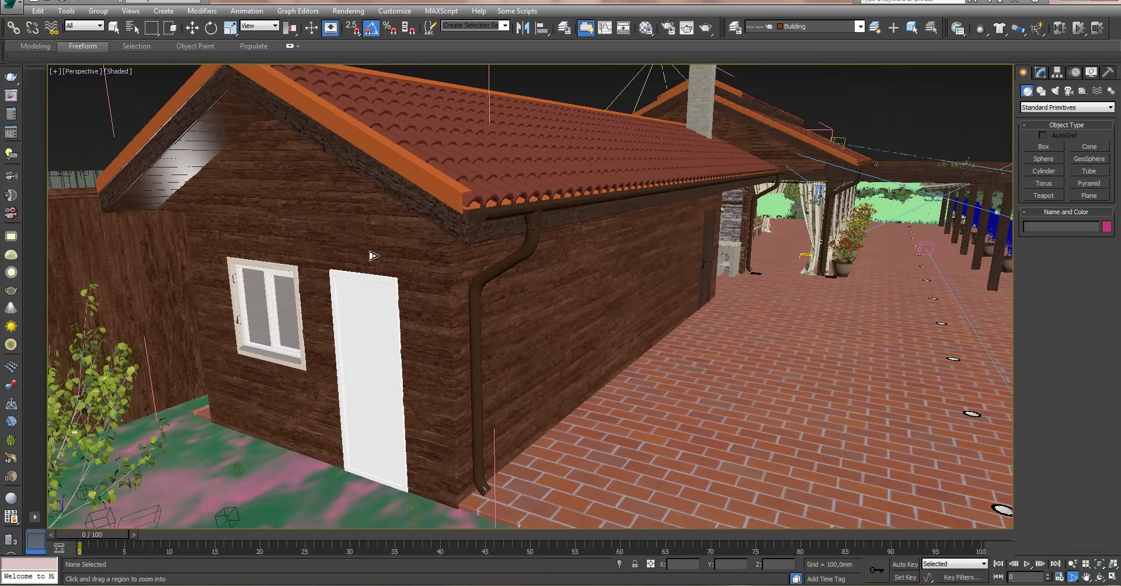
click(348, 270)
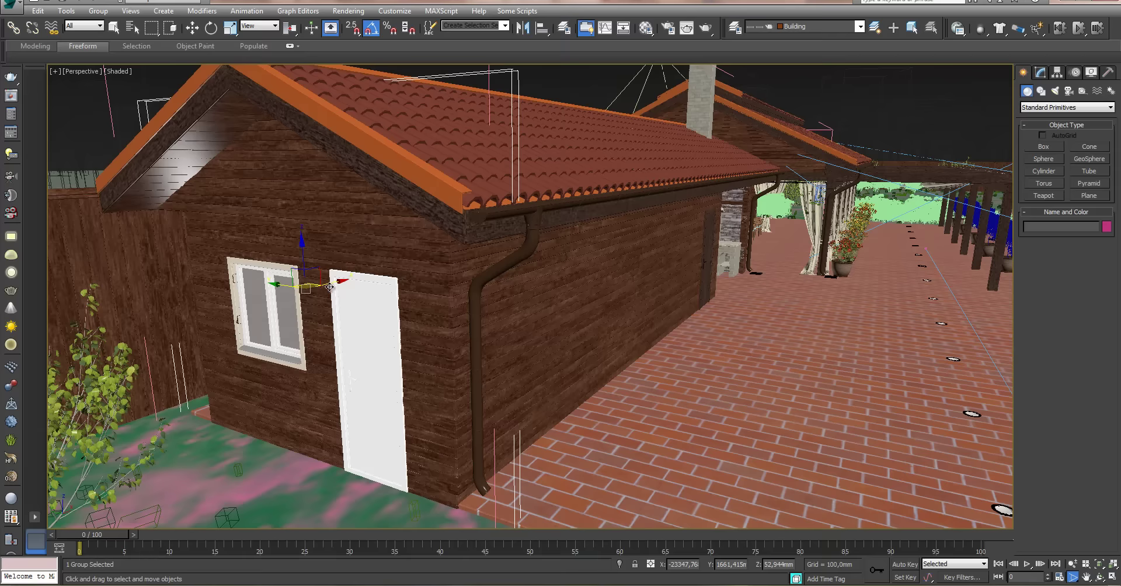
drag(328, 285, 220, 316)
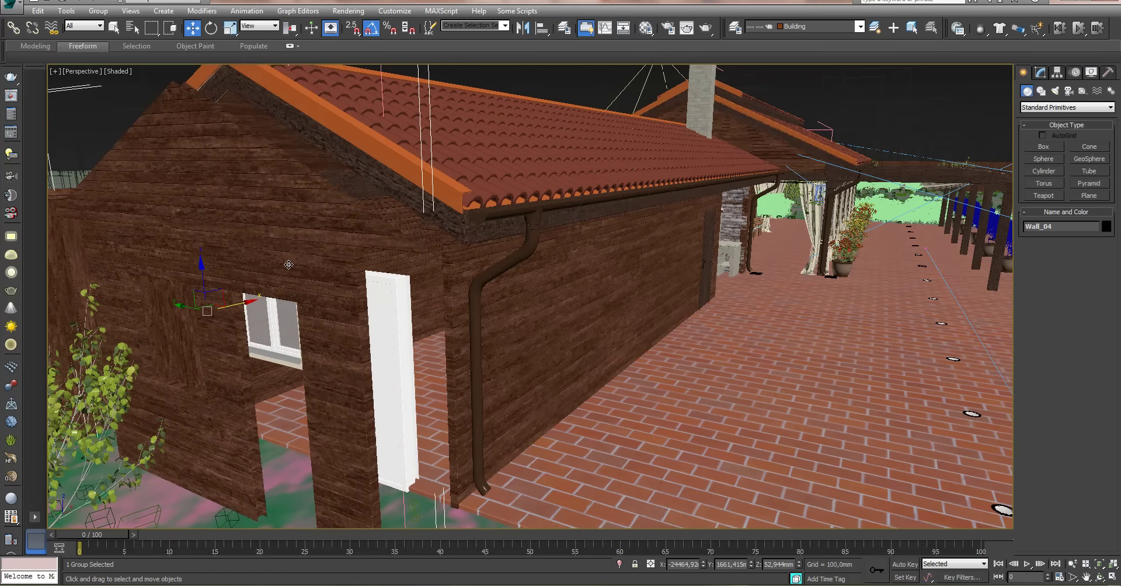
mouse_move(289, 265)
alt+middle_down()
mouse_move(305, 283)
mouse_move(529, 291)
mouse_move(440, 230)
alt+middle_up()
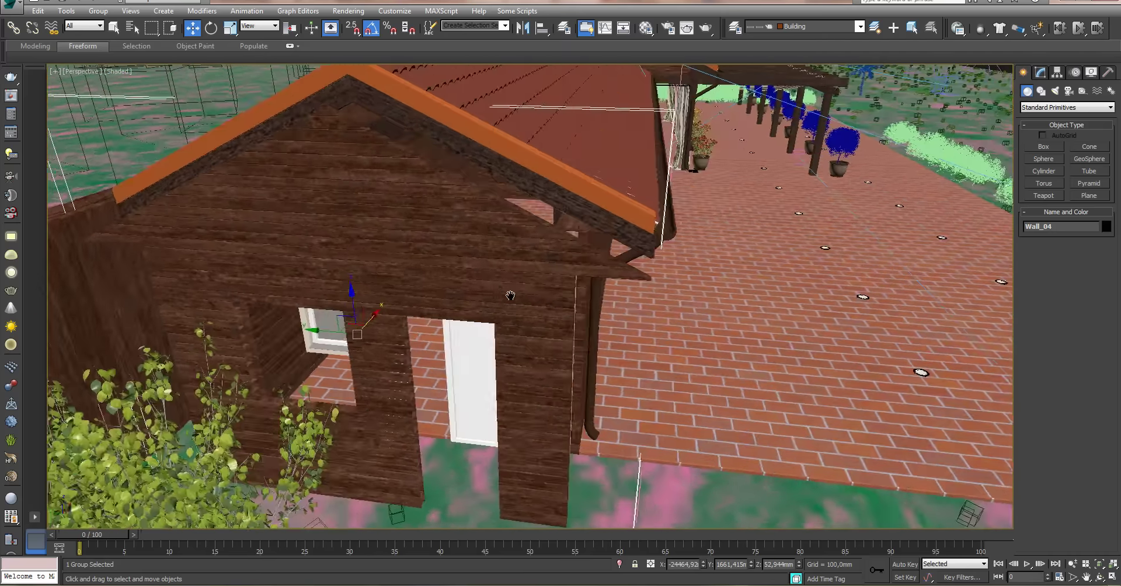
scroll(440, 230, up, 2)
scroll(428, 226, up, 3)
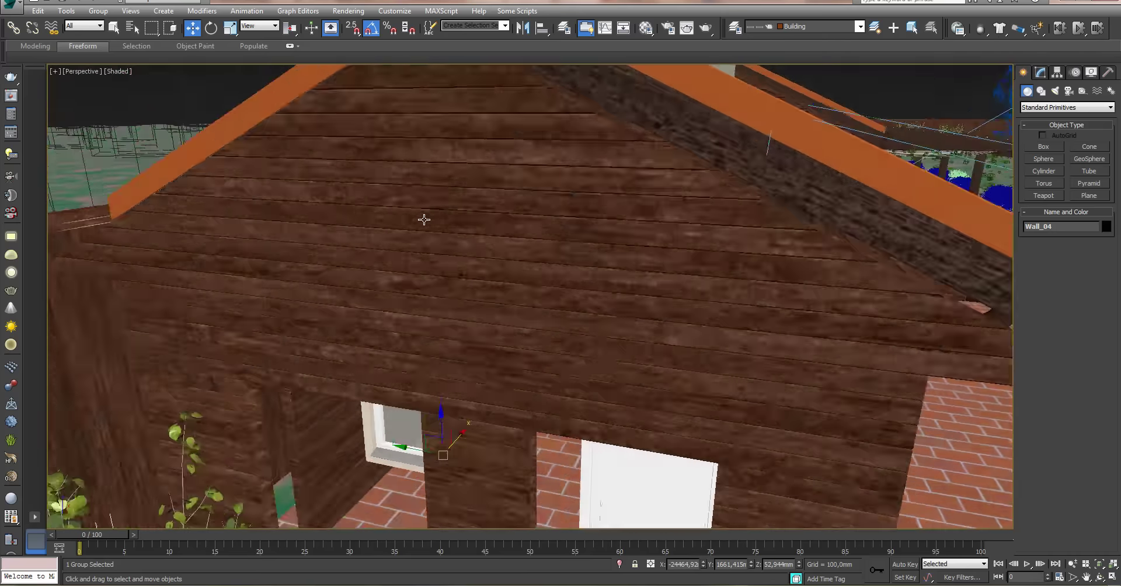
scroll(424, 220, up, 3)
scroll(433, 238, up, 2)
alt+middle_drag(436, 233, 410, 248)
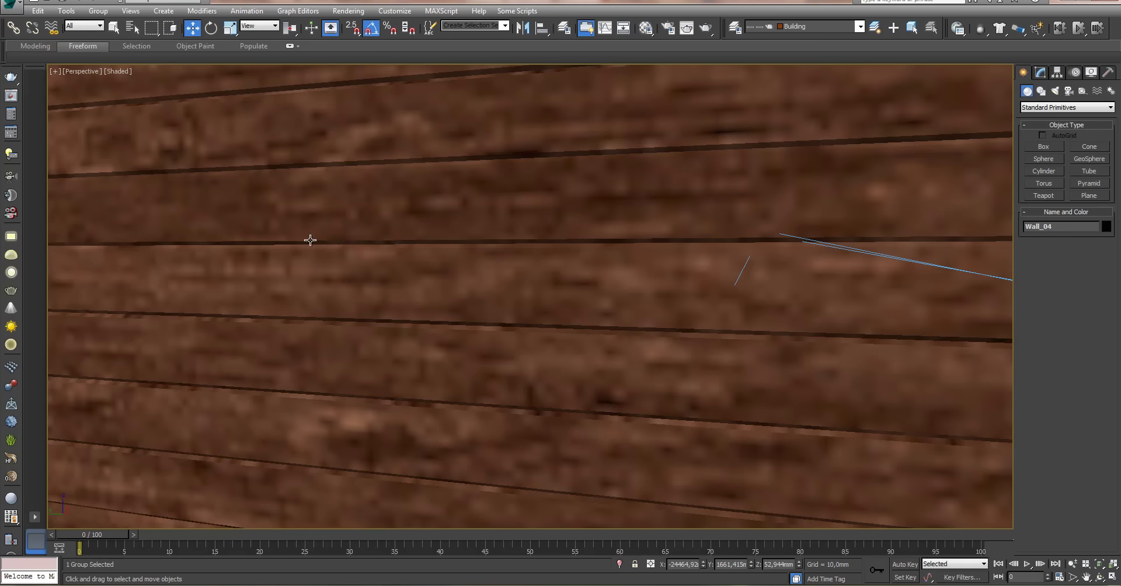
mouse_move(391, 349)
alt+middle_down()
mouse_move(408, 362)
mouse_move(391, 303)
alt+middle_up()
scroll(391, 303, down, 4)
scroll(380, 315, down, 2)
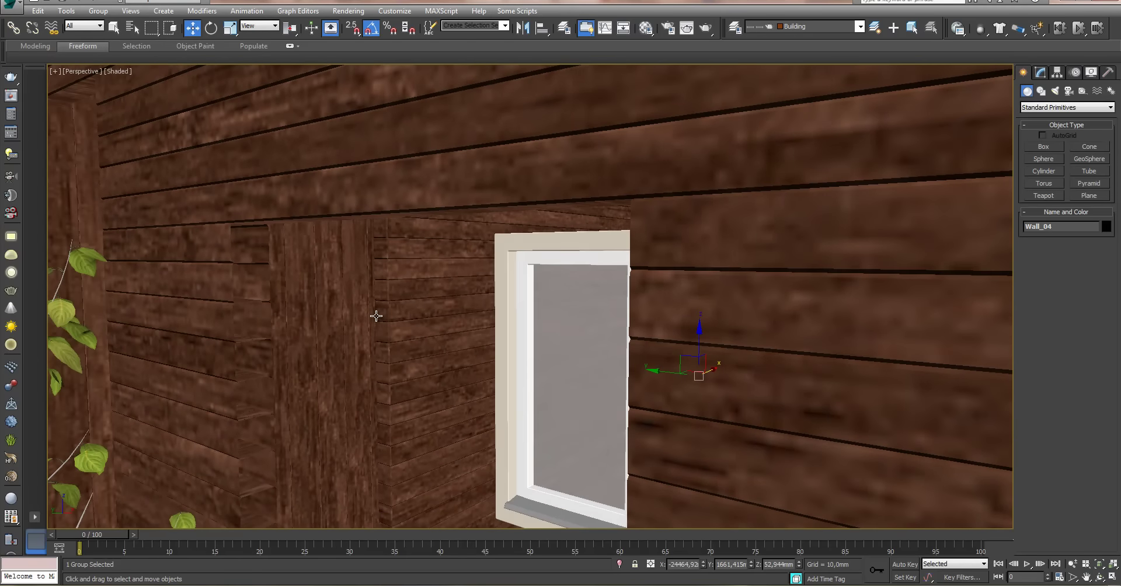
scroll(376, 315, down, 4)
mouse_move(513, 333)
alt+middle_down()
mouse_move(444, 313)
mouse_move(469, 337)
mouse_move(501, 342)
alt+middle_up()
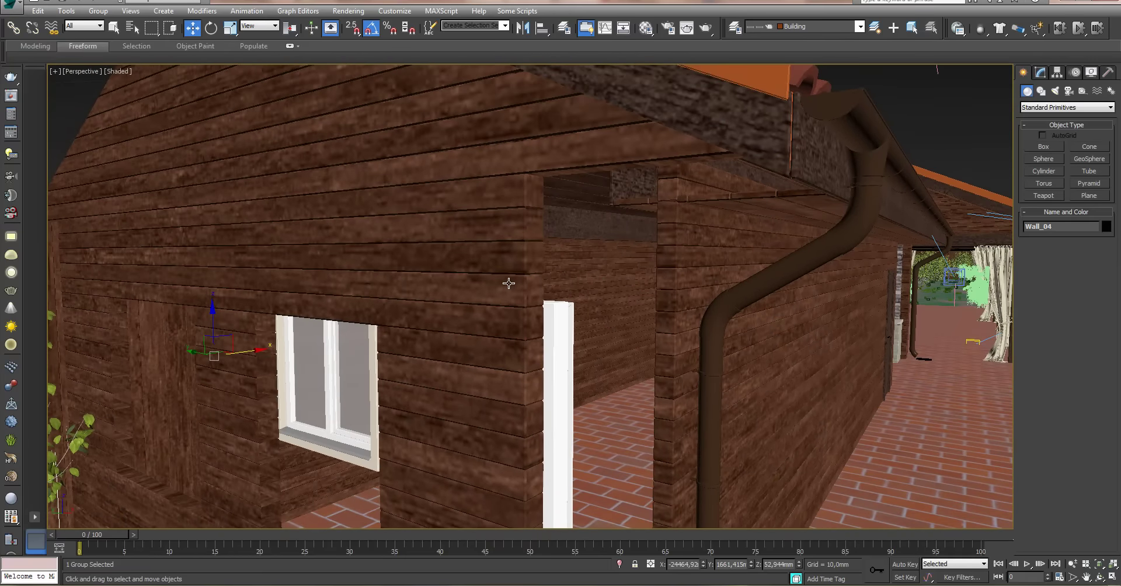
scroll(530, 337, down, 3)
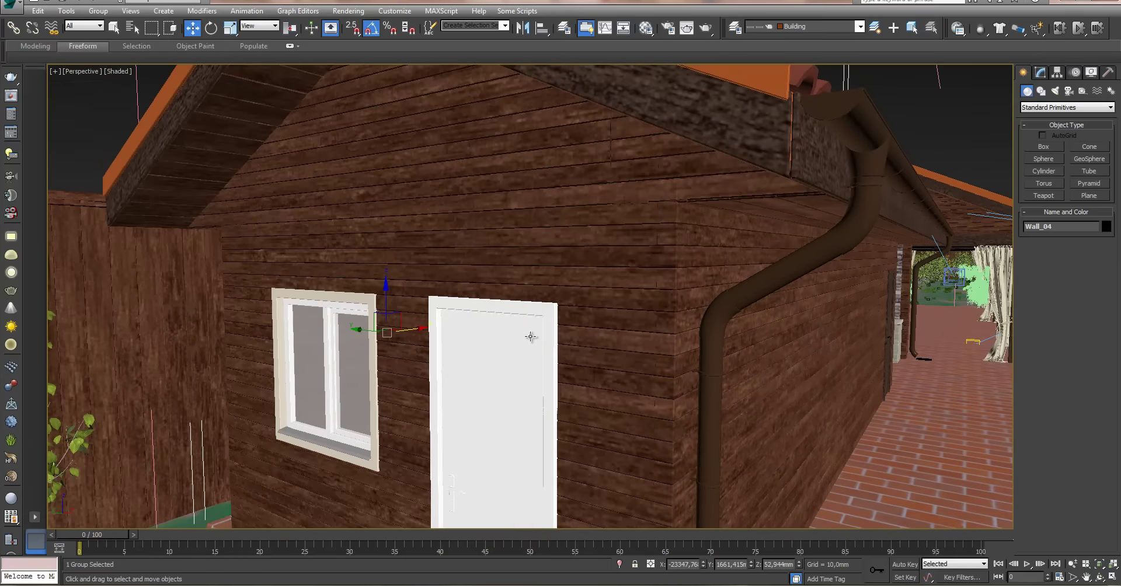
mouse_move(530, 336)
alt+middle_down()
mouse_move(553, 357)
mouse_move(466, 260)
alt+middle_up()
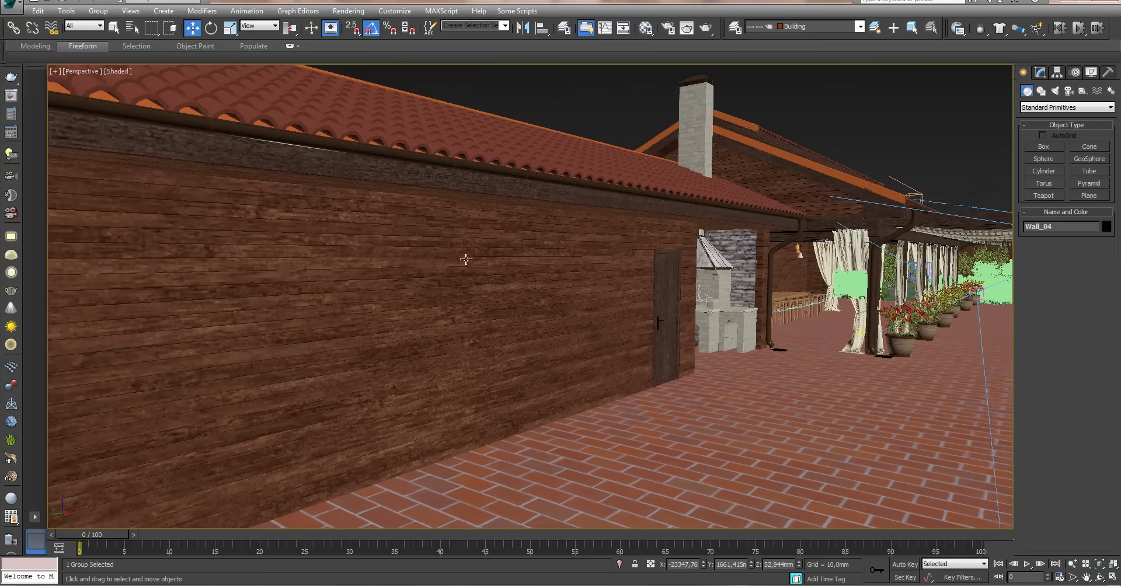
mouse_move(229, 360)
middle_down()
mouse_move(310, 331)
mouse_move(345, 338)
mouse_move(276, 268)
middle_up()
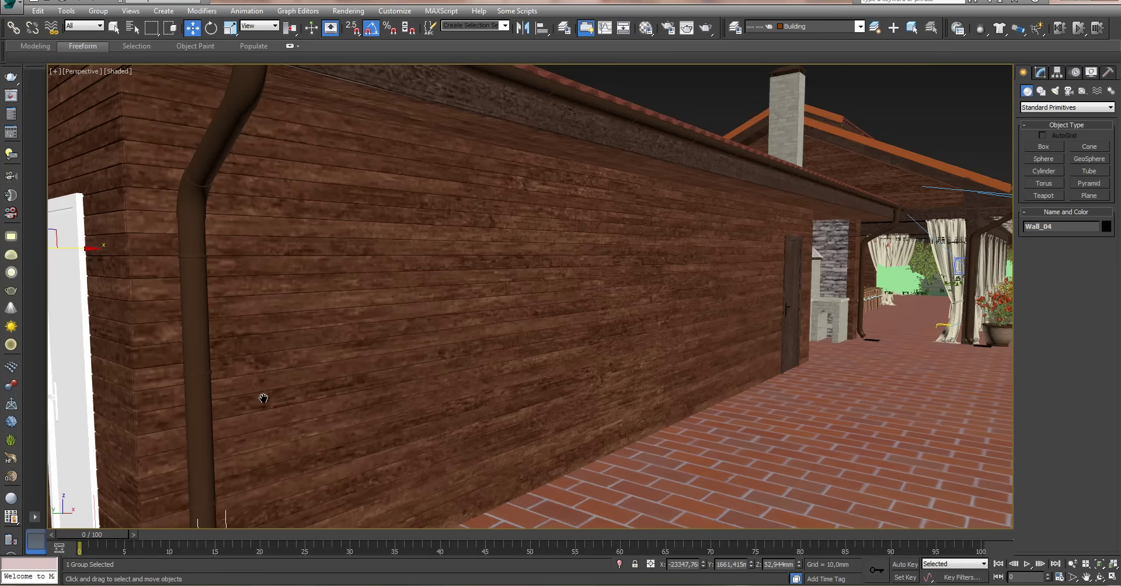
middle_drag(264, 398, 271, 398)
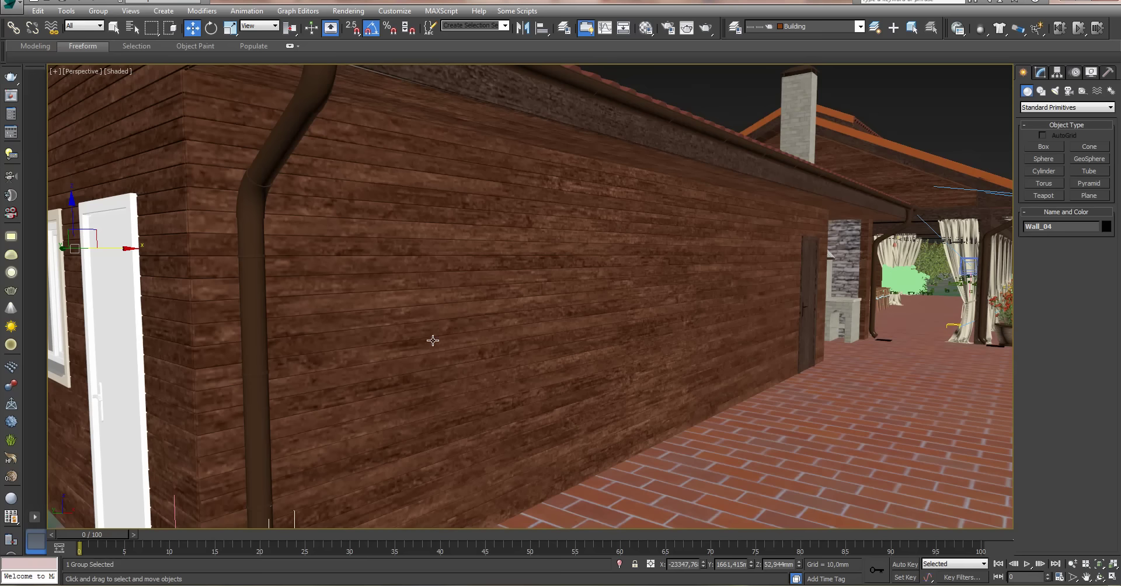
mouse_move(325, 340)
alt+middle_down()
mouse_move(321, 326)
mouse_move(344, 330)
alt+middle_up()
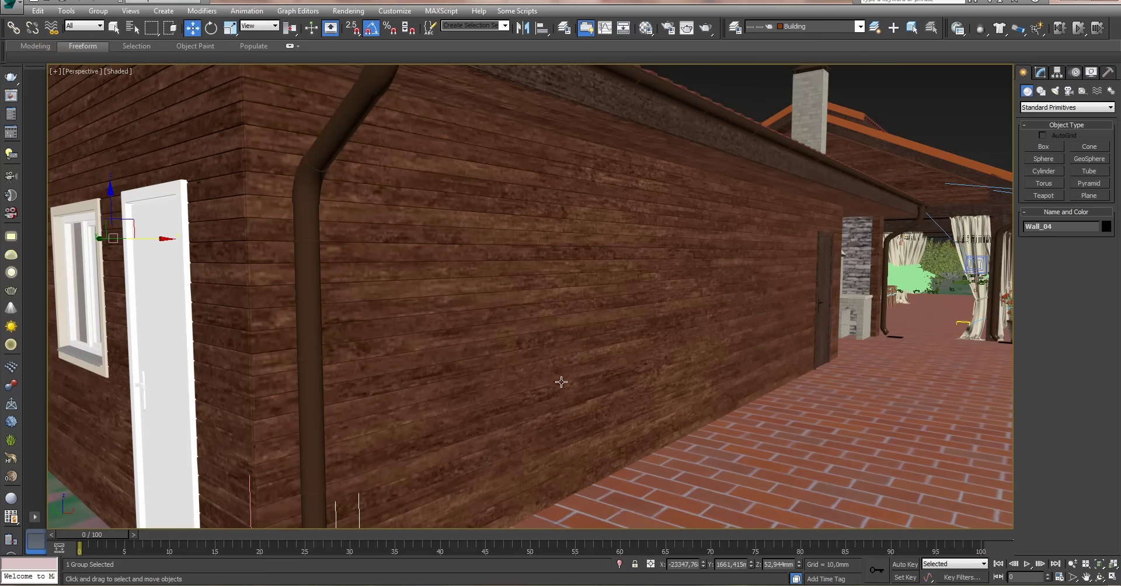
- Select Wall_01, close and reopen the building group, then slide one wall board along the wall
click(426, 428)
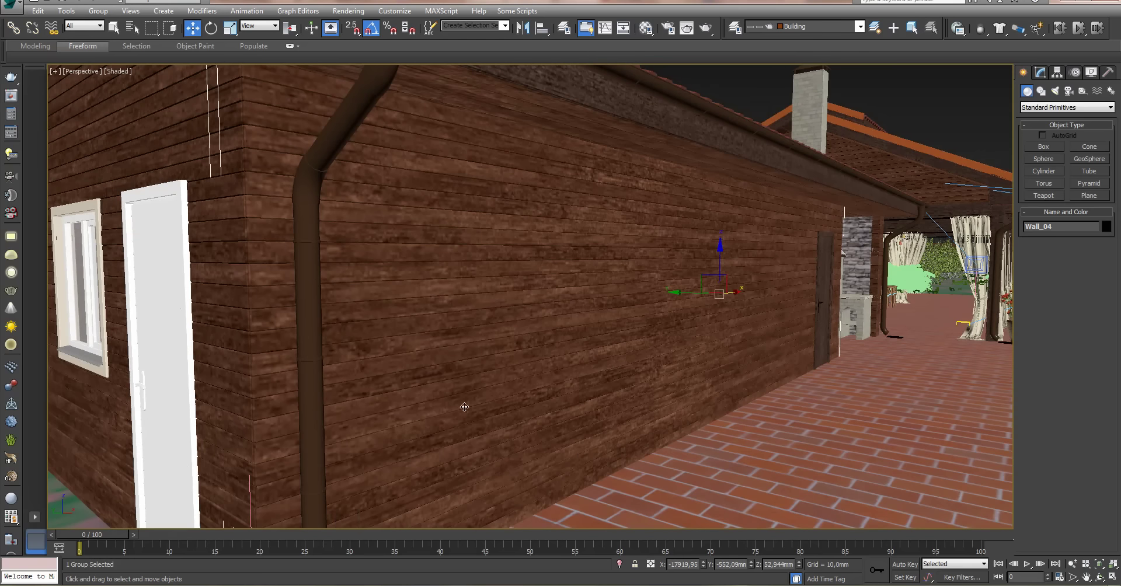
click(96, 10)
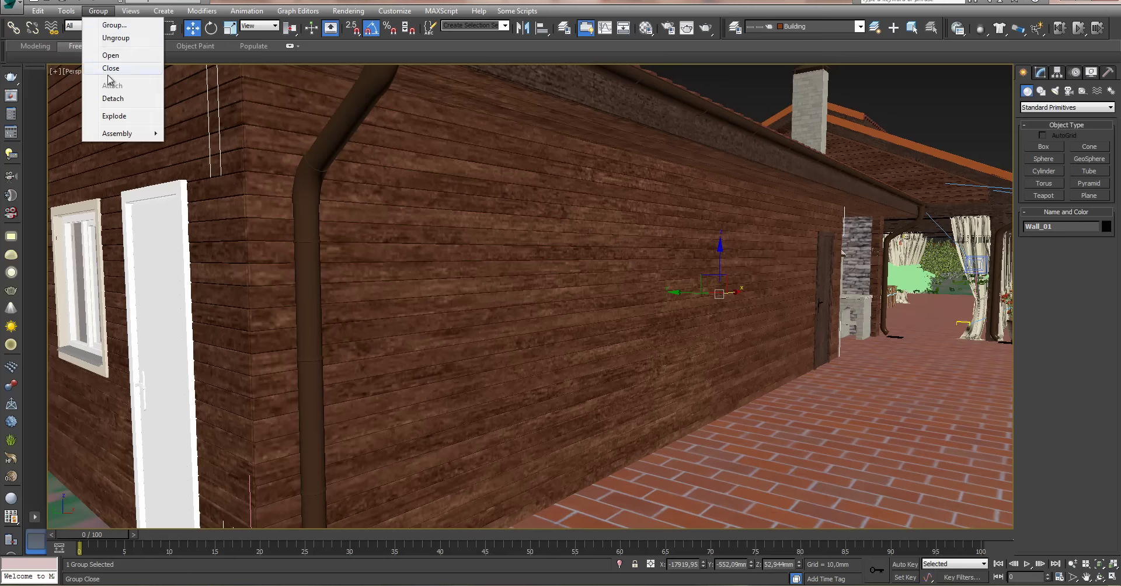
click(111, 75)
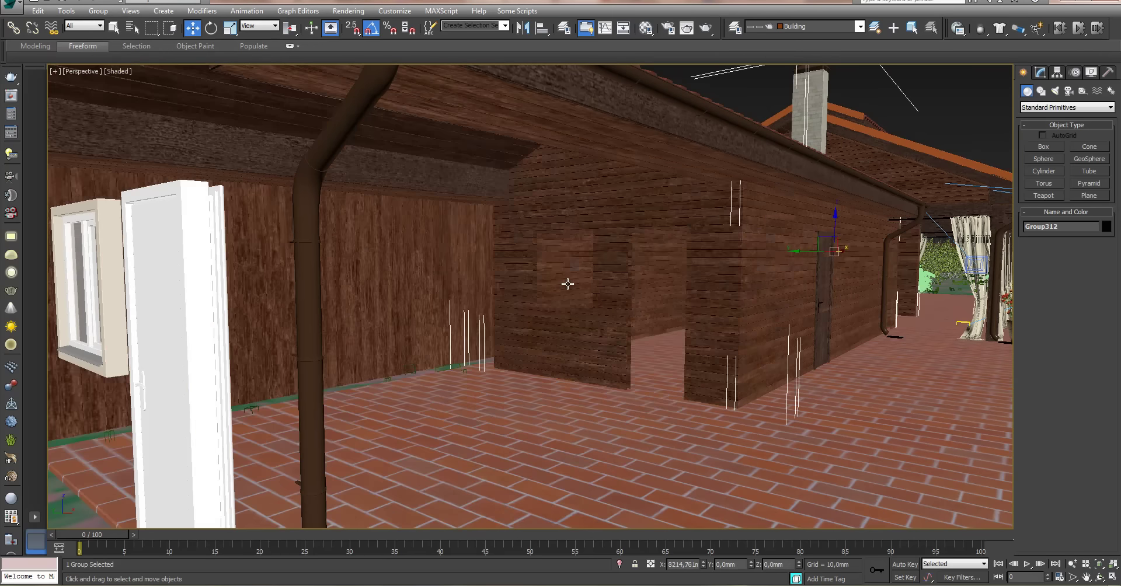
click(98, 11)
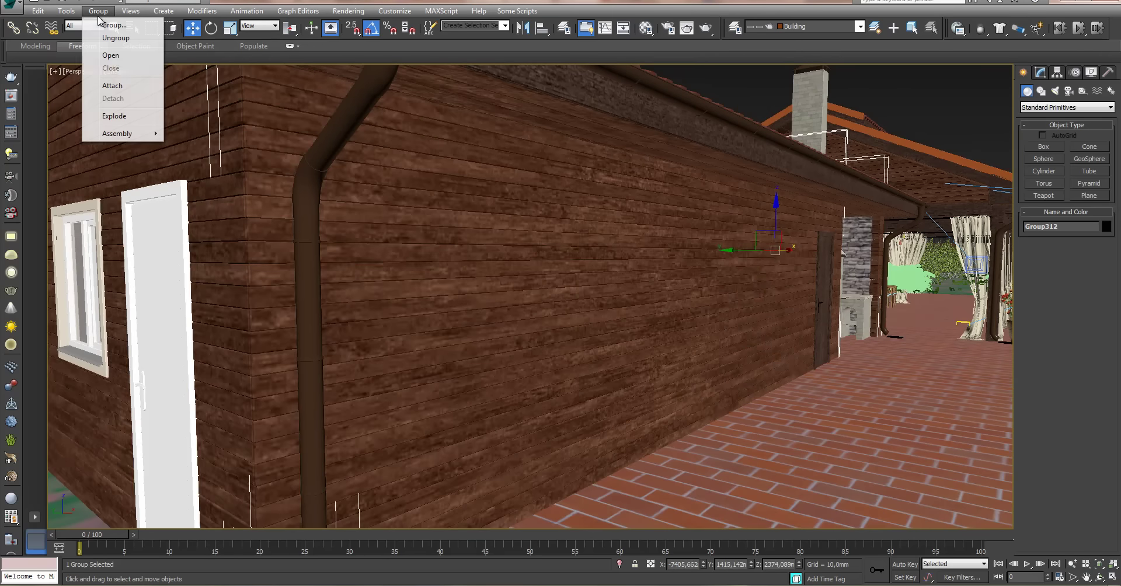
click(111, 56)
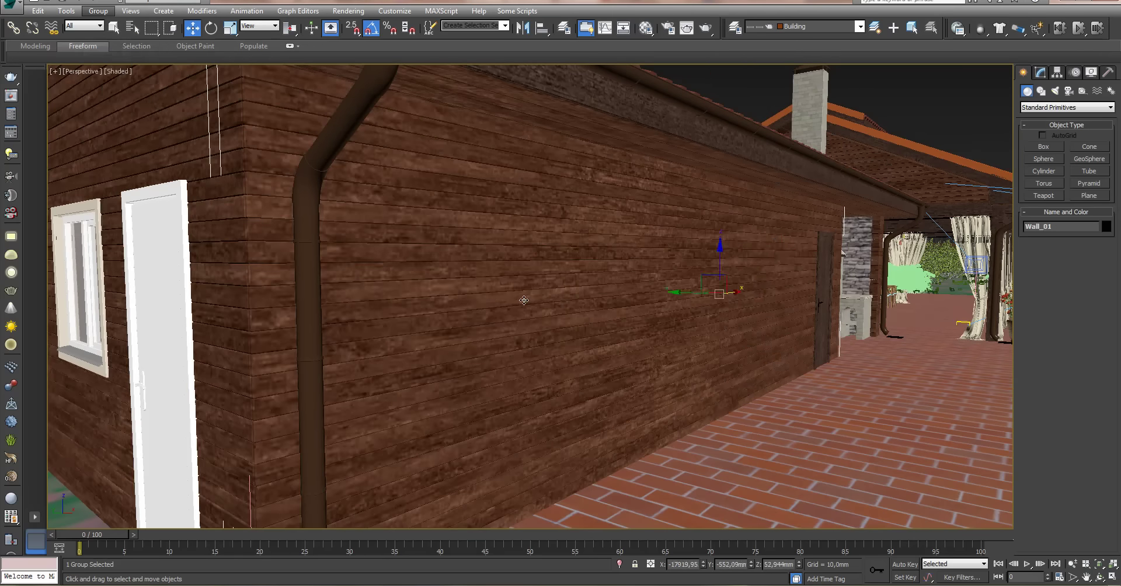
click(98, 11)
click(117, 58)
click(514, 314)
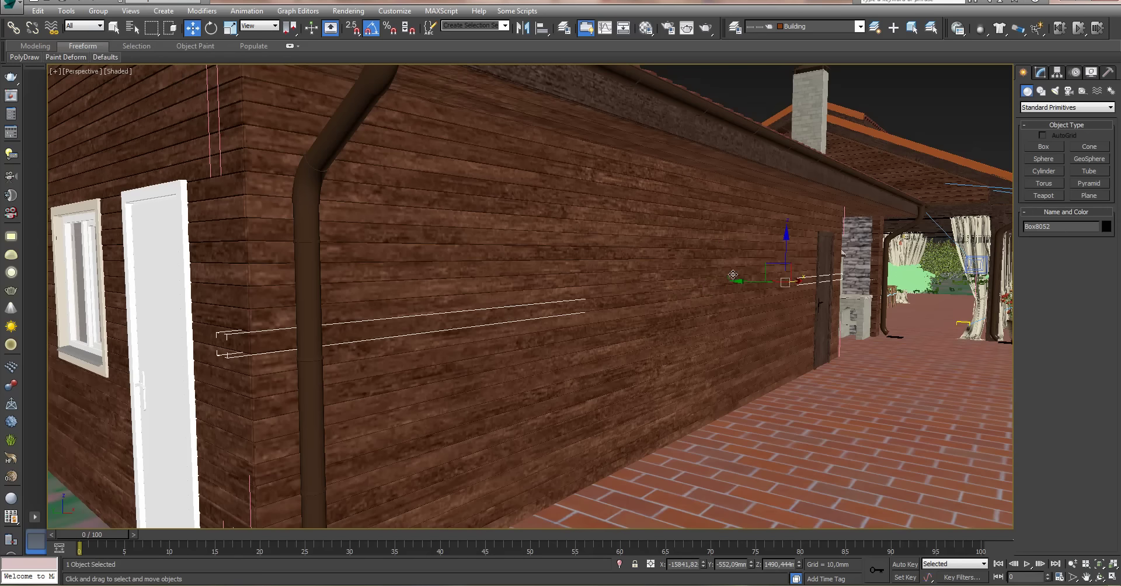
mouse_move(745, 282)
mouse_down()
mouse_move(789, 291)
mouse_move(743, 289)
mouse_up()
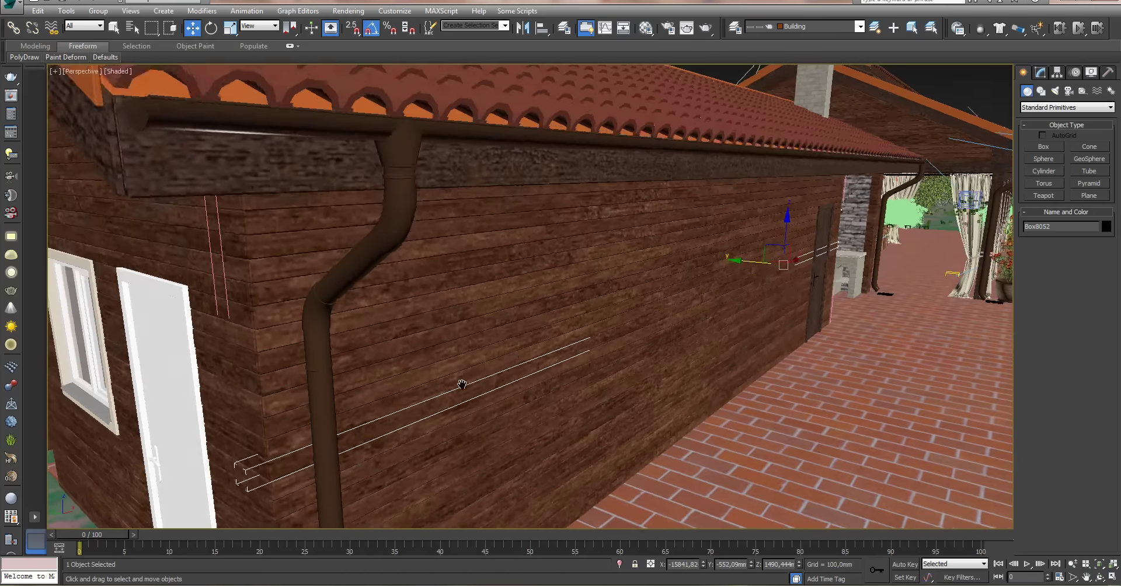
- Select the white door and shift it along the wall, viewing it from several angles
mouse_move(510, 341)
alt+middle_down()
mouse_move(511, 374)
mouse_move(496, 375)
mouse_move(538, 383)
mouse_move(528, 378)
alt+middle_up()
scroll(495, 376, down, 2)
scroll(528, 379, down, 1)
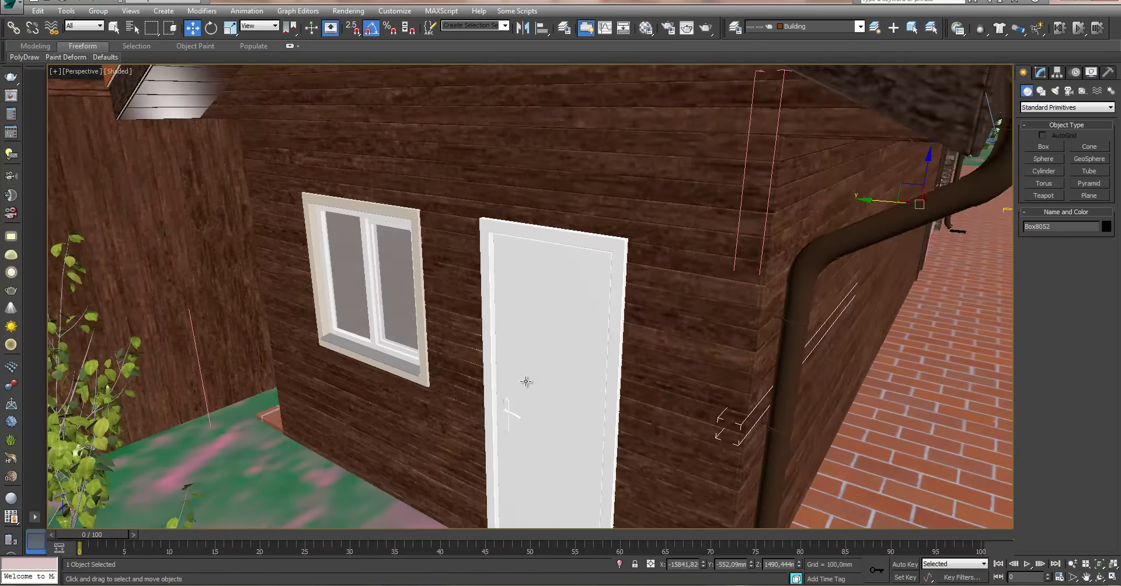
click(525, 382)
scroll(529, 379, up, 1)
scroll(532, 375, up, 2)
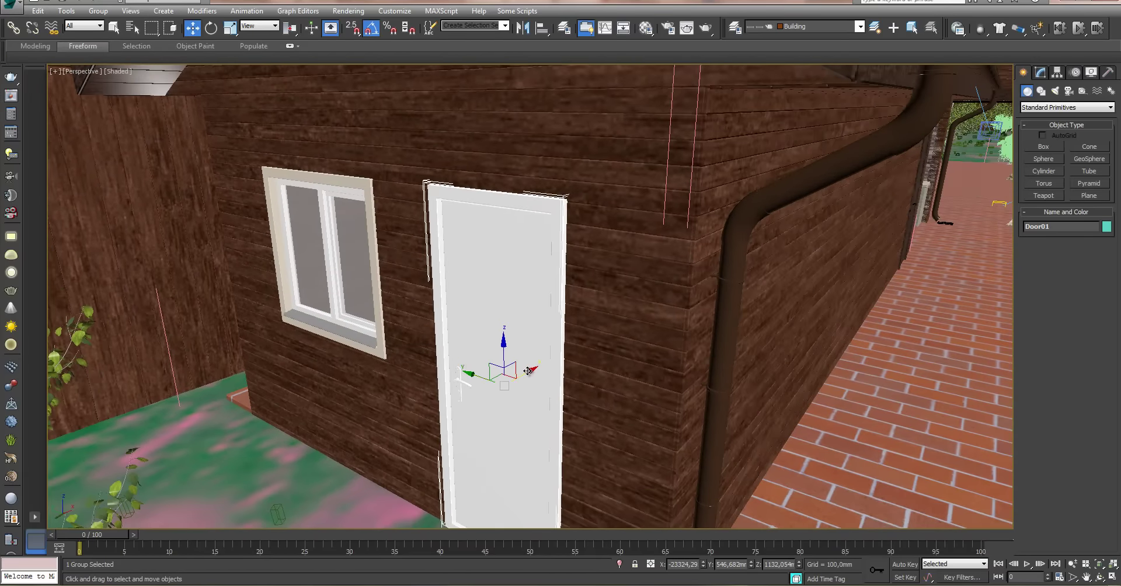
drag(525, 374, 518, 353)
scroll(518, 353, up, 2)
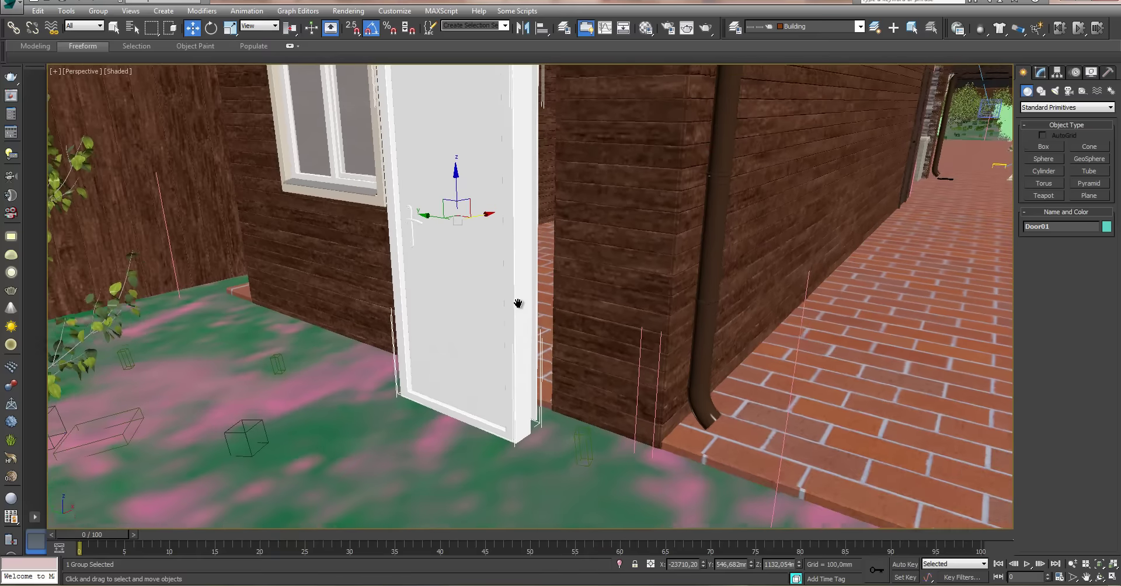
scroll(529, 322, up, 2)
scroll(530, 322, down, 2)
mouse_move(541, 247)
alt+middle_down()
mouse_move(525, 300)
mouse_move(546, 305)
alt+middle_up()
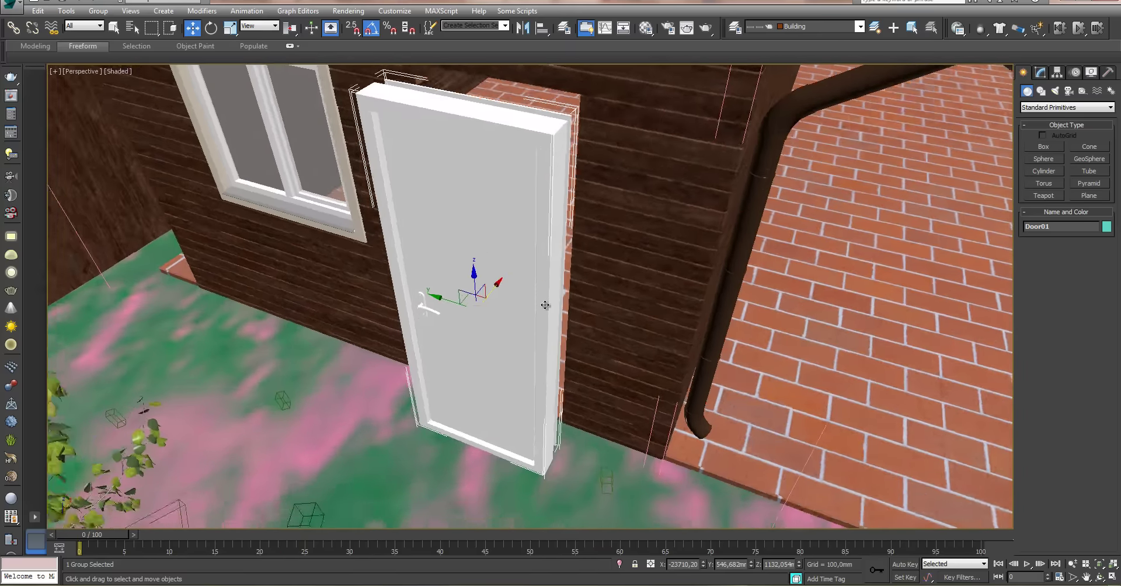
scroll(545, 305, up, 2)
alt+middle_drag(566, 349, 545, 486)
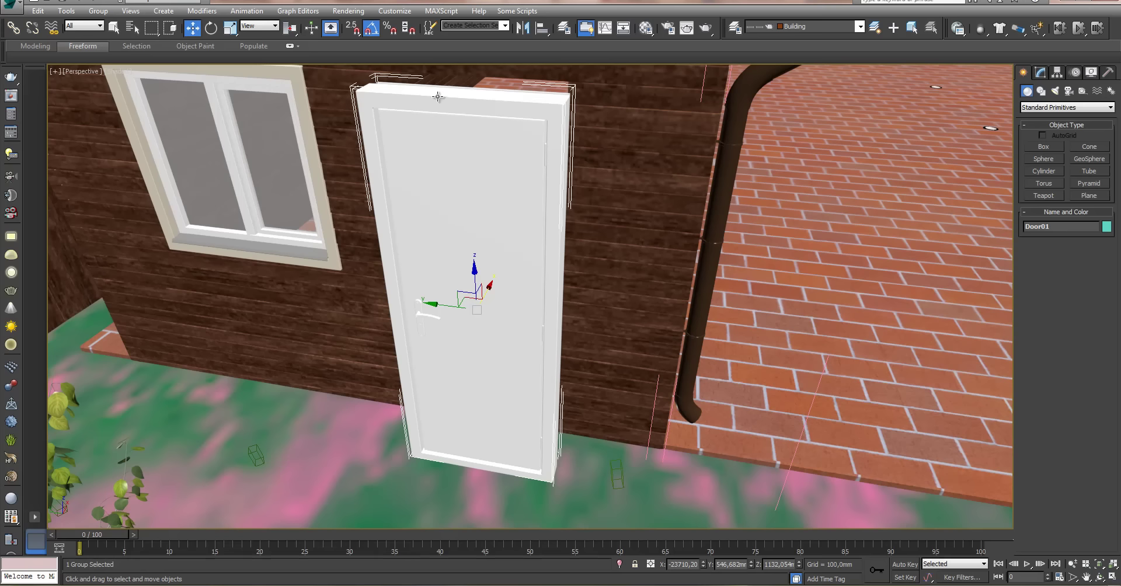
- Open the door group and slide the frame Box8309 along Y onto the brick terrace
click(98, 10)
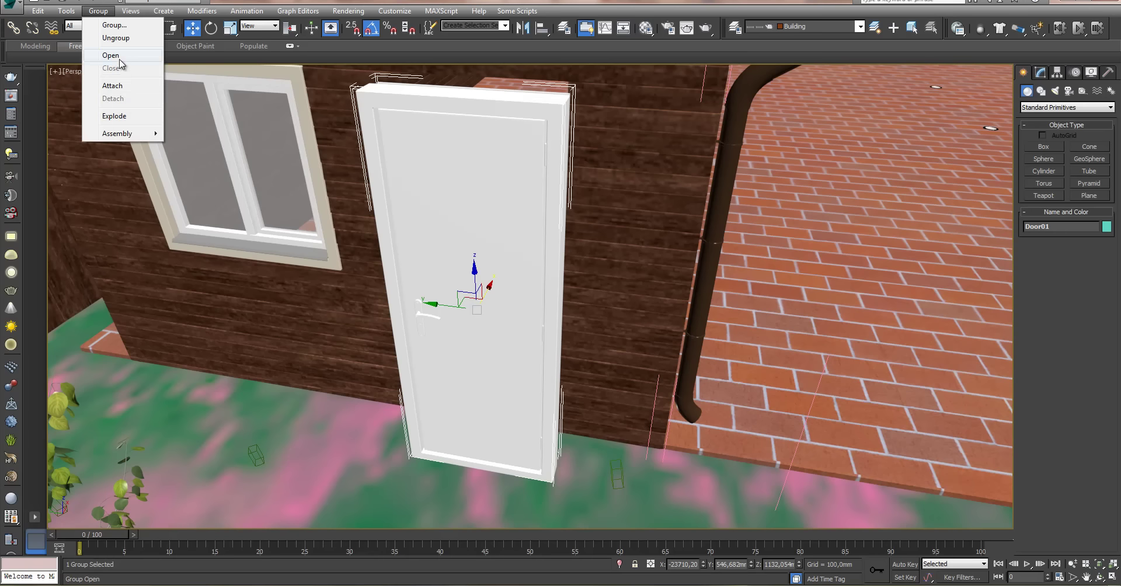
click(111, 55)
click(542, 119)
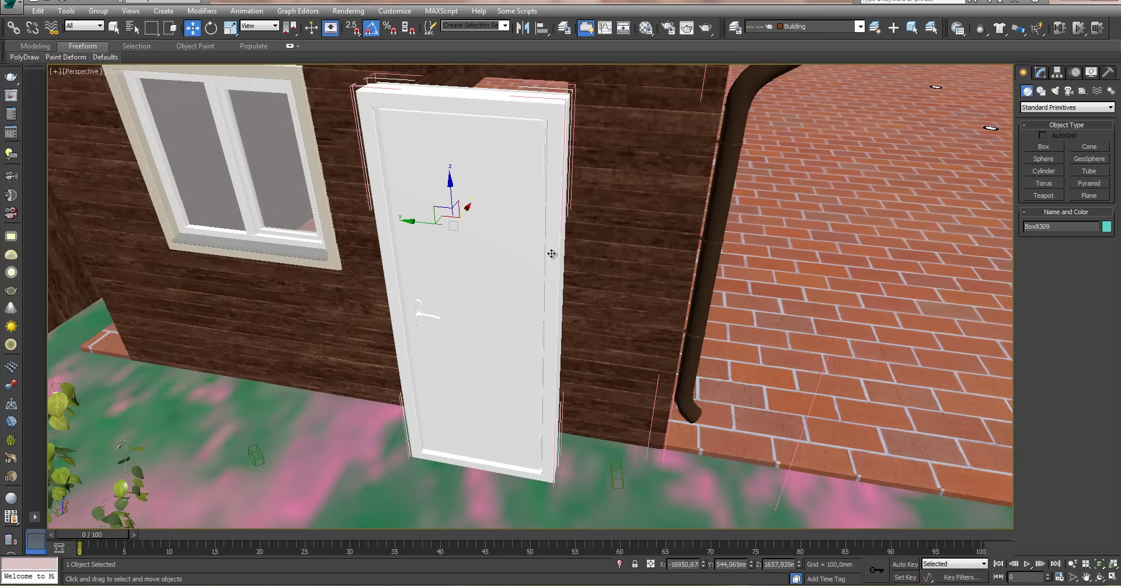
drag(407, 214, 803, 274)
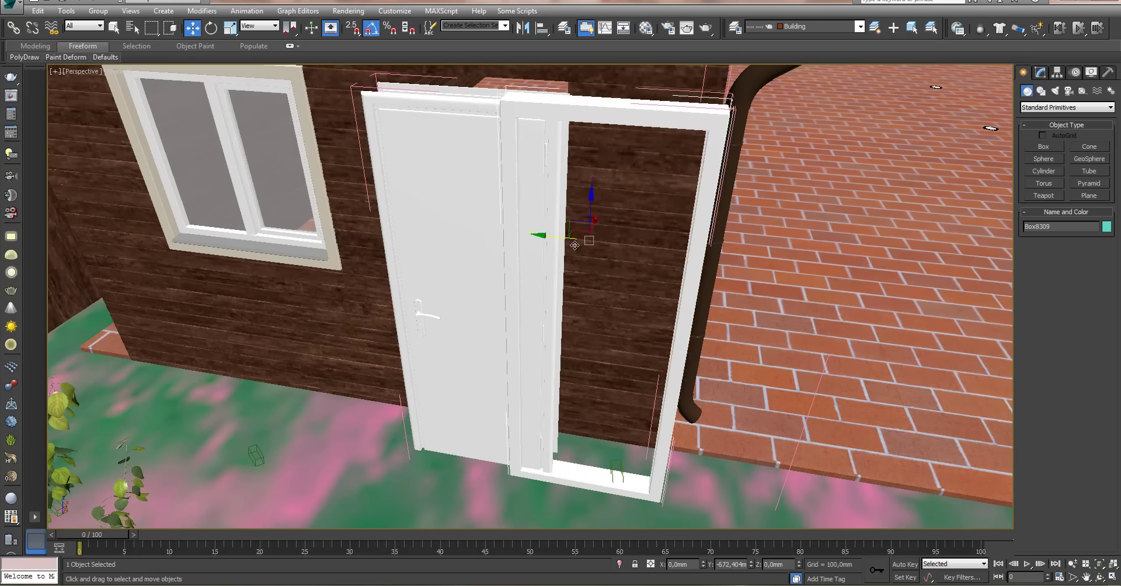
alt+middle_drag(804, 273, 806, 232)
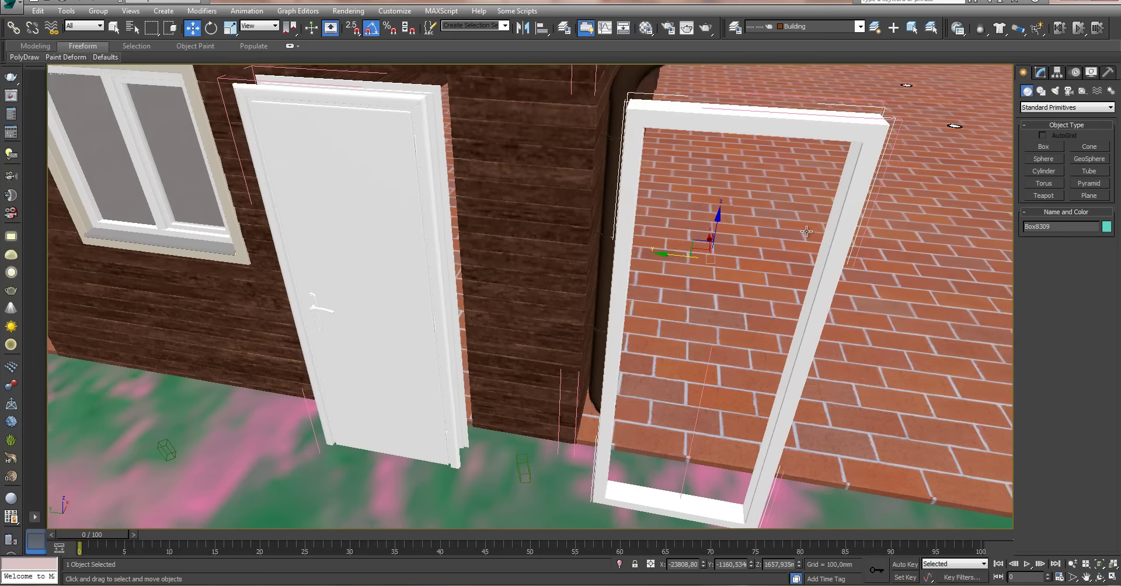
- Undo the whole door group move, reopen the group and move cgaxis_door_53_03 into the opening
drag(431, 111, 483, 140)
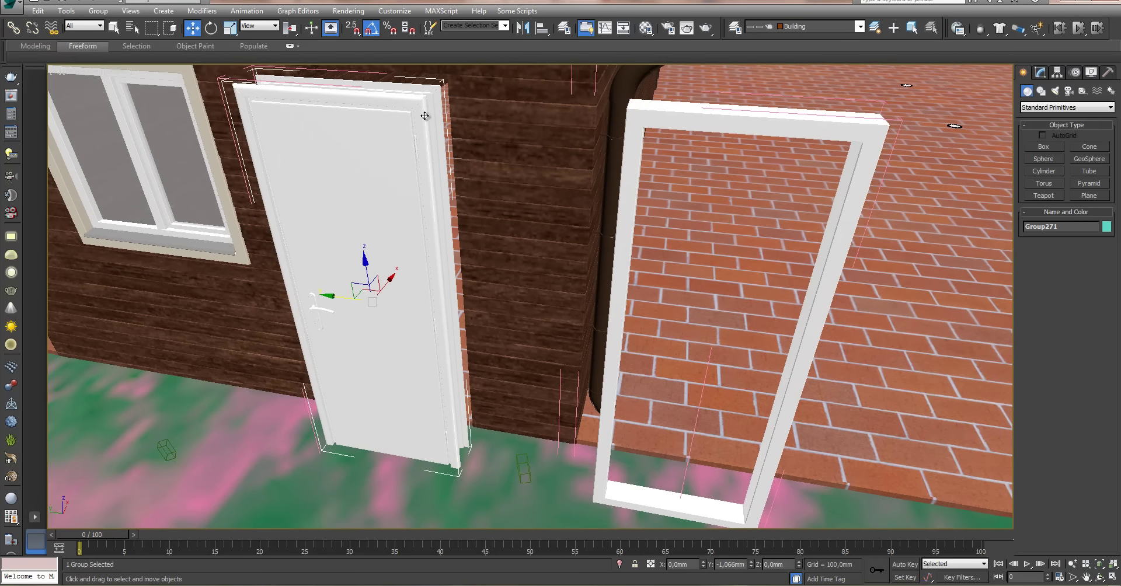
key(ctrl+z)
click(98, 11)
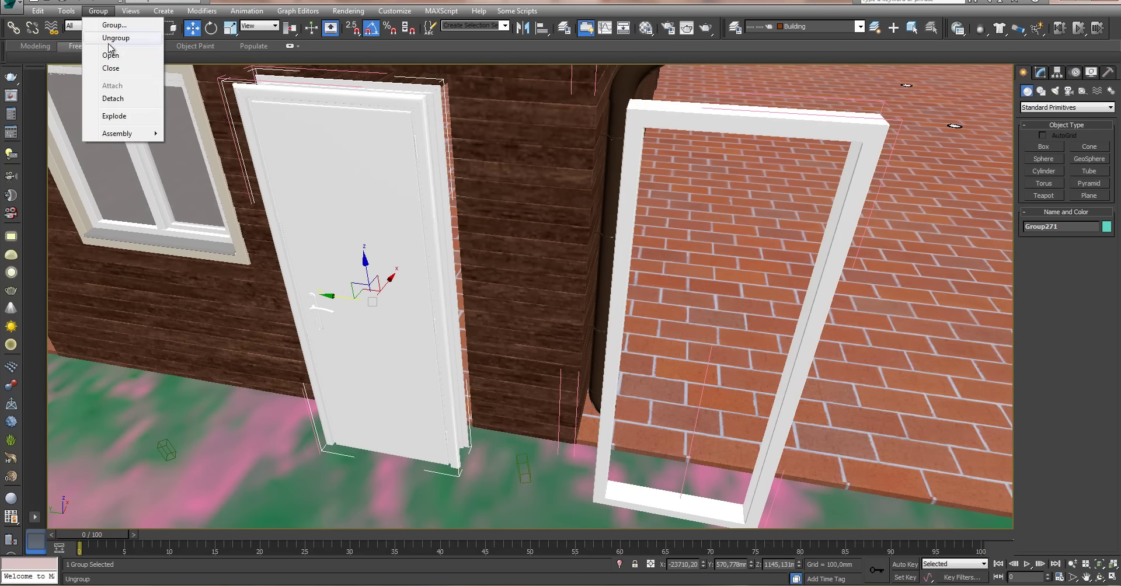
click(111, 55)
mouse_move(362, 149)
mouse_down()
mouse_move(509, 155)
mouse_move(375, 151)
mouse_up()
click(98, 10)
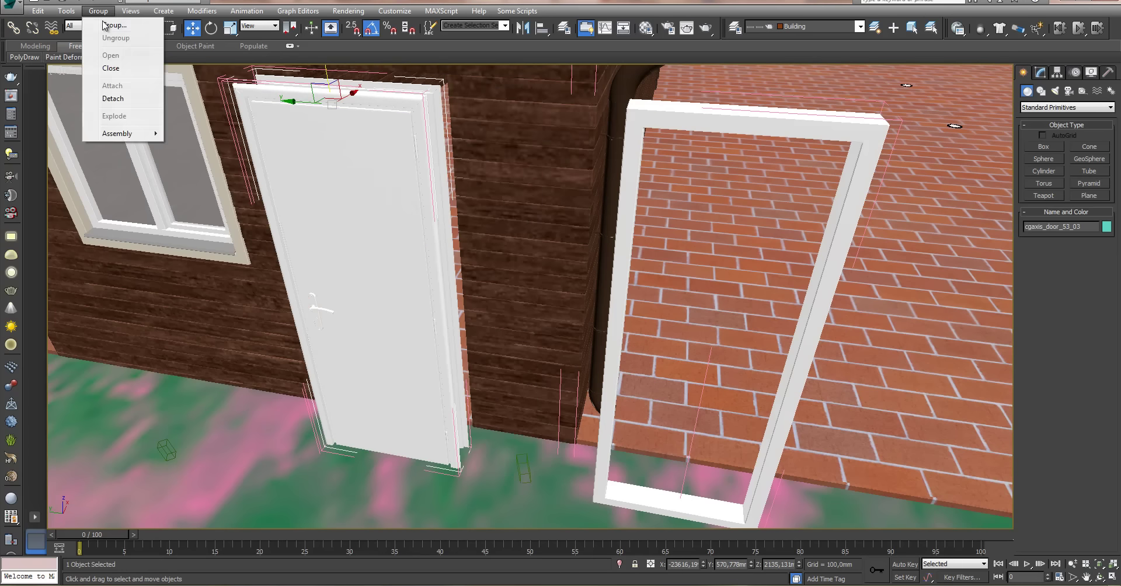
click(393, 141)
mouse_move(414, 110)
alt+middle_down()
mouse_move(458, 158)
mouse_move(442, 132)
alt+middle_up()
scroll(499, 156, up, 5)
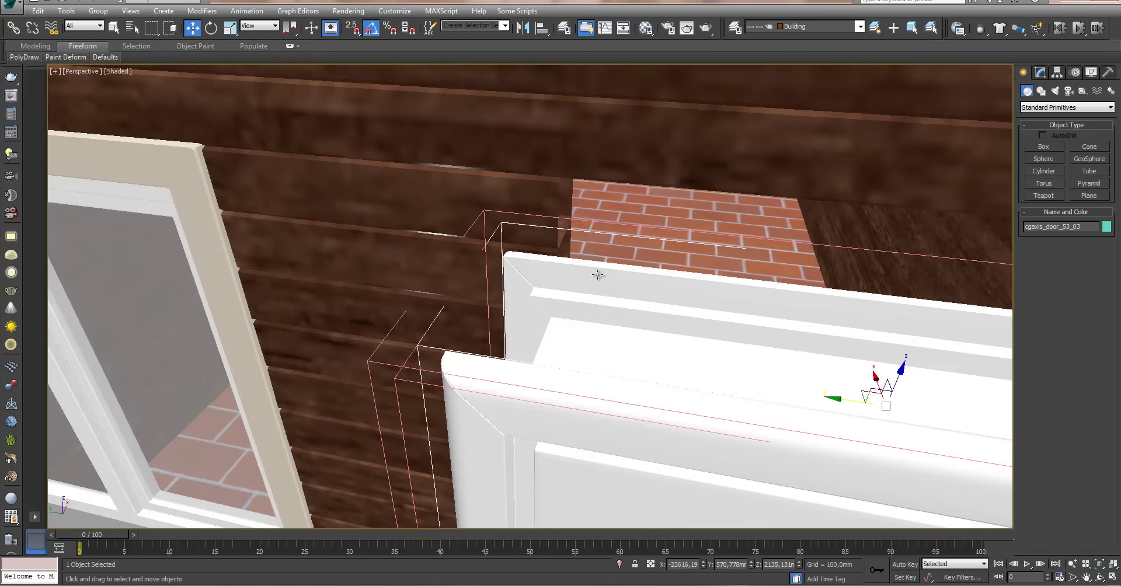
mouse_move(598, 275)
alt+middle_down()
mouse_move(538, 223)
mouse_move(560, 230)
mouse_move(529, 304)
mouse_move(530, 275)
alt+middle_up()
scroll(557, 327, down, 5)
scroll(516, 255, up, 5)
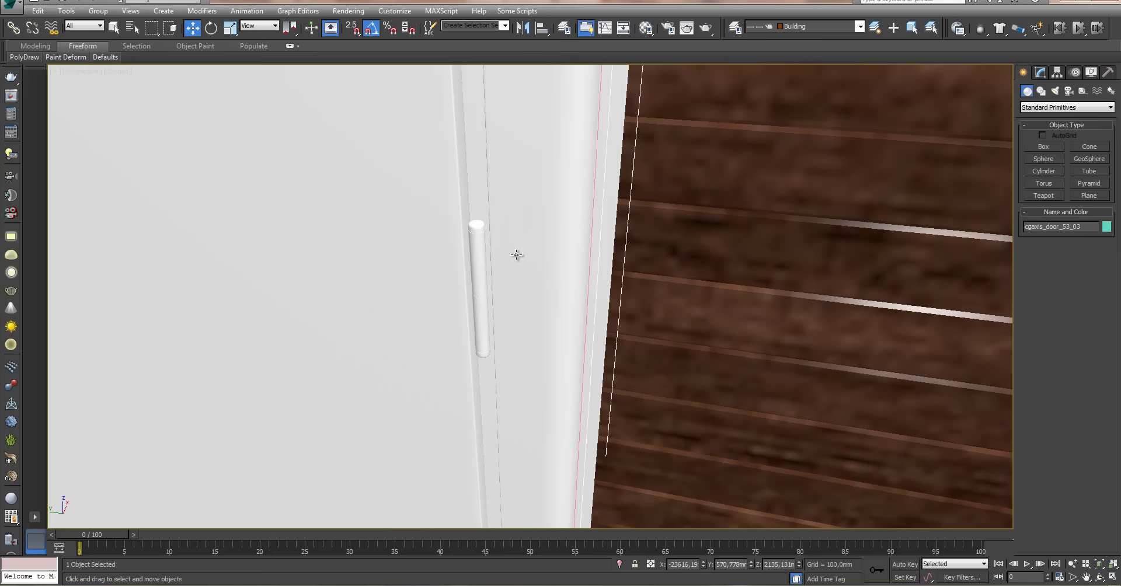
scroll(543, 230, down, 3)
alt+middle_drag(543, 231, 543, 243)
scroll(543, 239, up, 2)
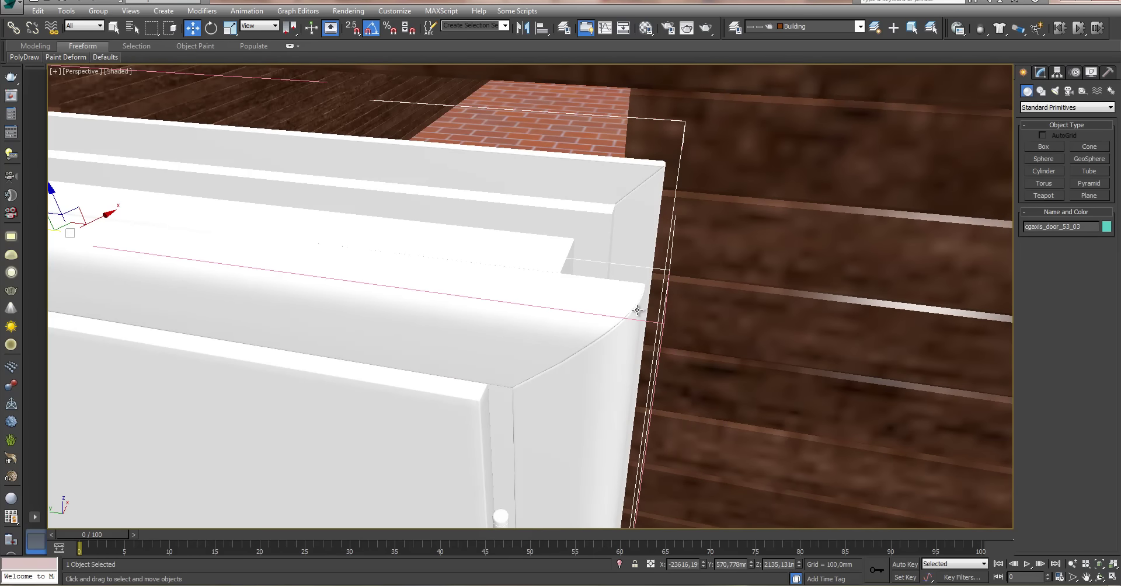
alt+middle_drag(538, 380, 527, 368)
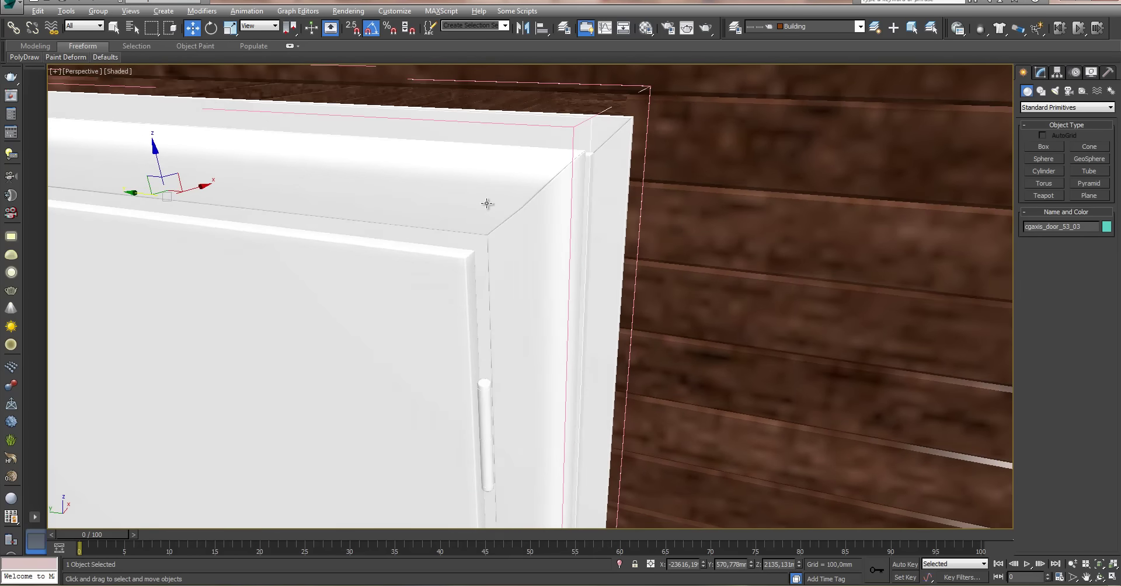
alt+middle_drag(487, 203, 501, 210)
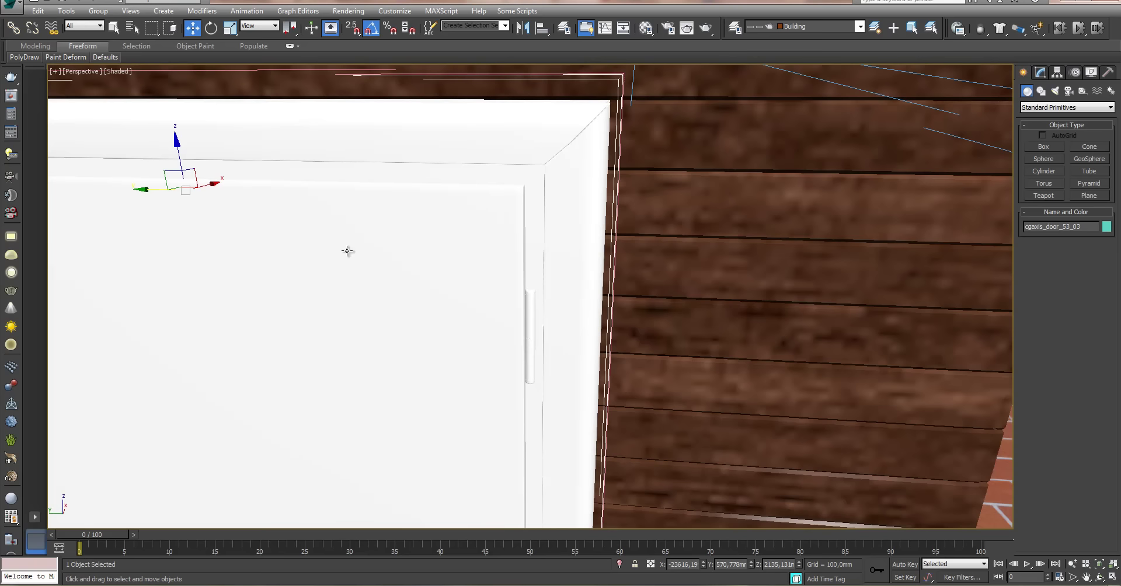
key(shift+z)
key(shift+z)
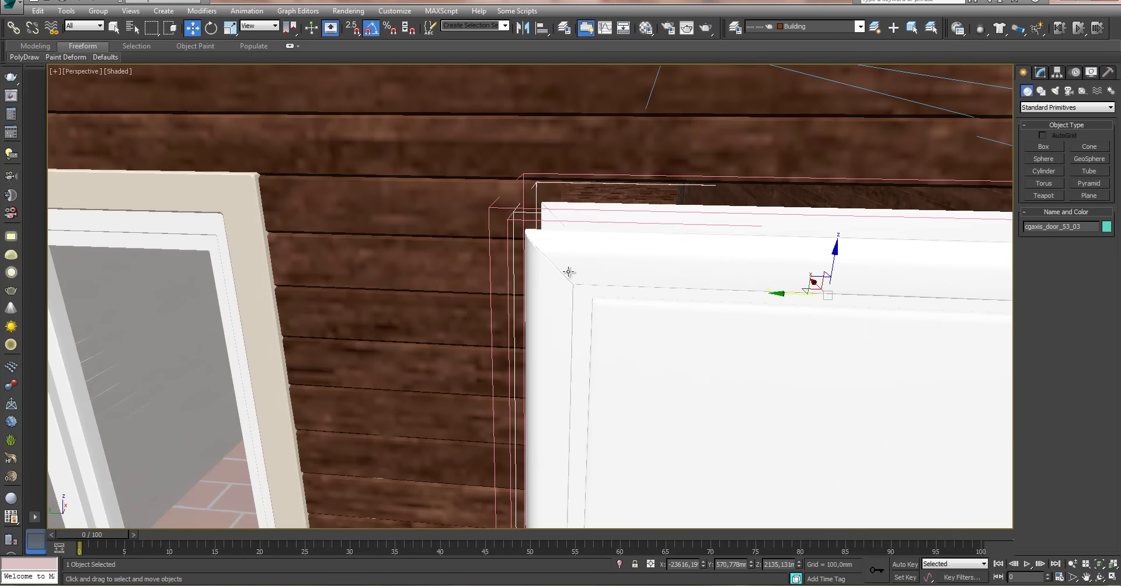
key(shift+z)
key(shift+z)
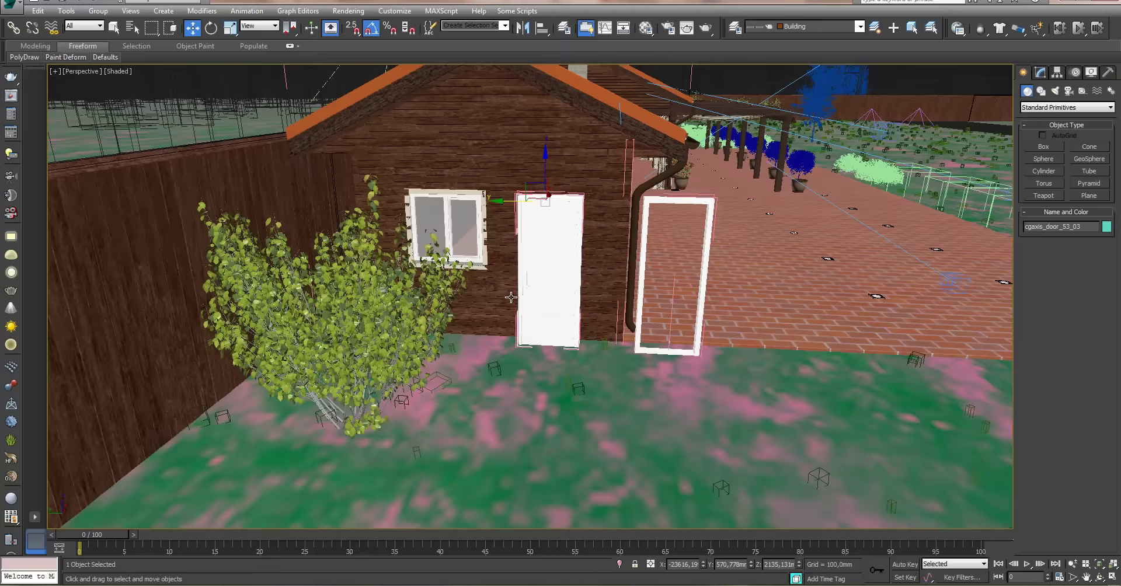
key(shift+z)
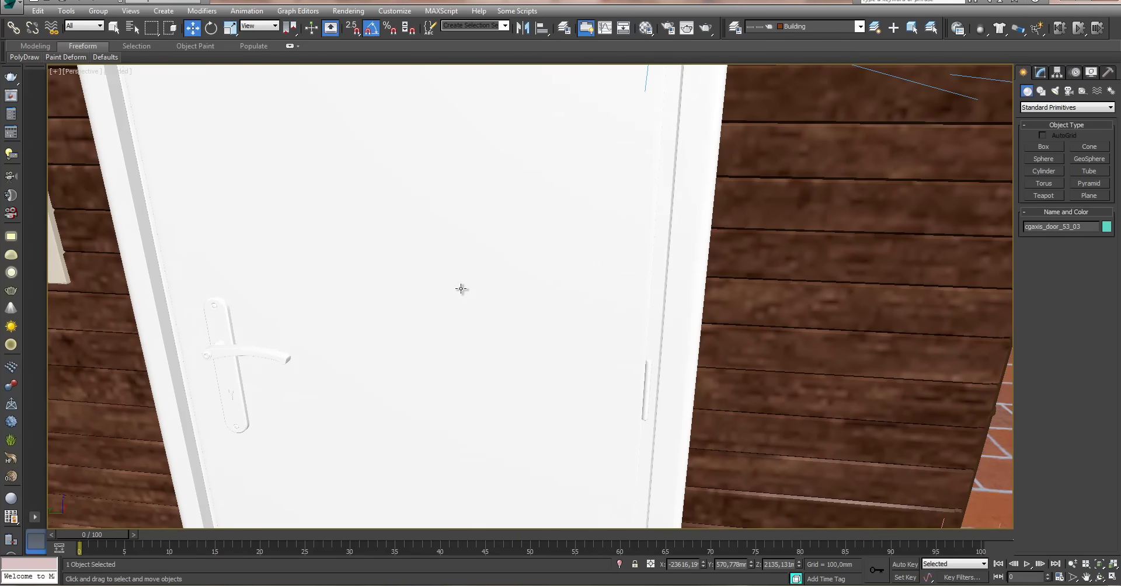
key(shift+z)
key(shift+z)
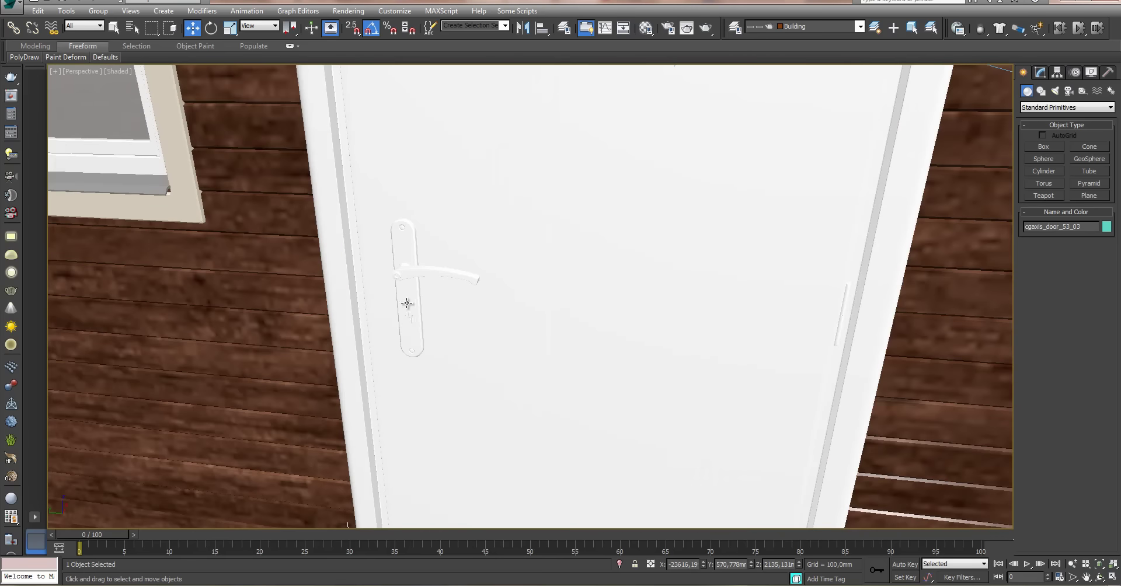
mouse_move(438, 333)
middle_down()
mouse_move(426, 313)
mouse_move(433, 320)
middle_up()
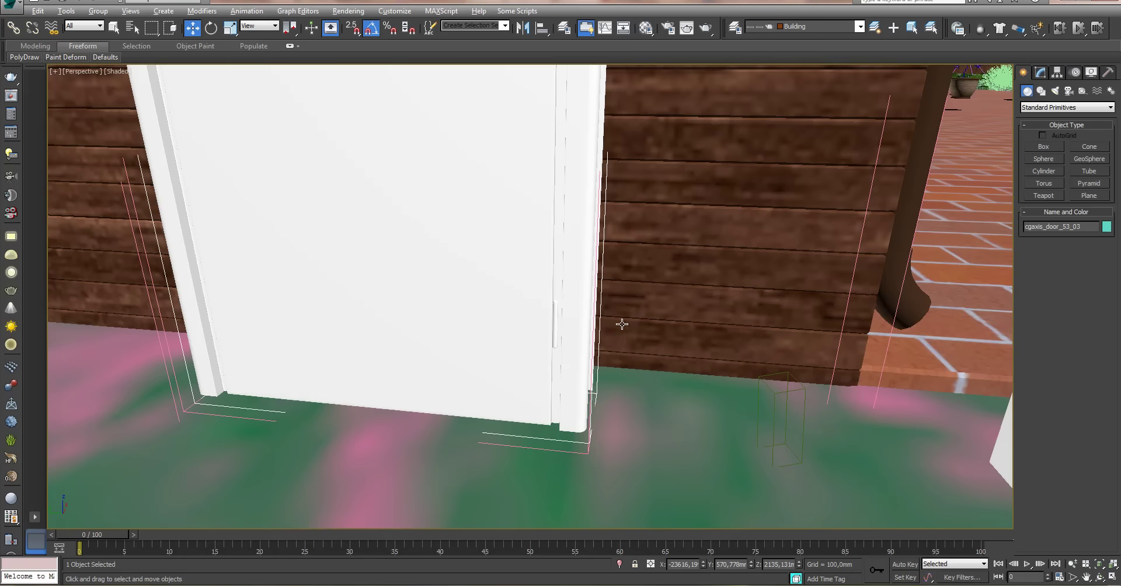
scroll(622, 324, down, 3)
scroll(611, 326, down, 3)
- Select the white door frame and undo the earlier door and frame moves
scroll(619, 304, down, 2)
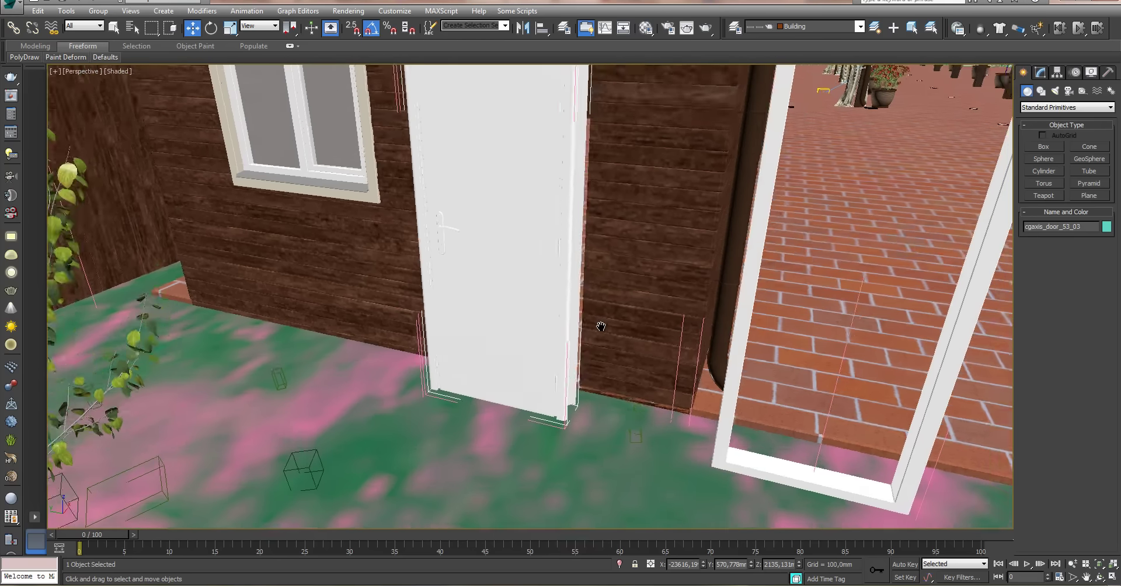
alt+middle_drag(600, 323, 596, 324)
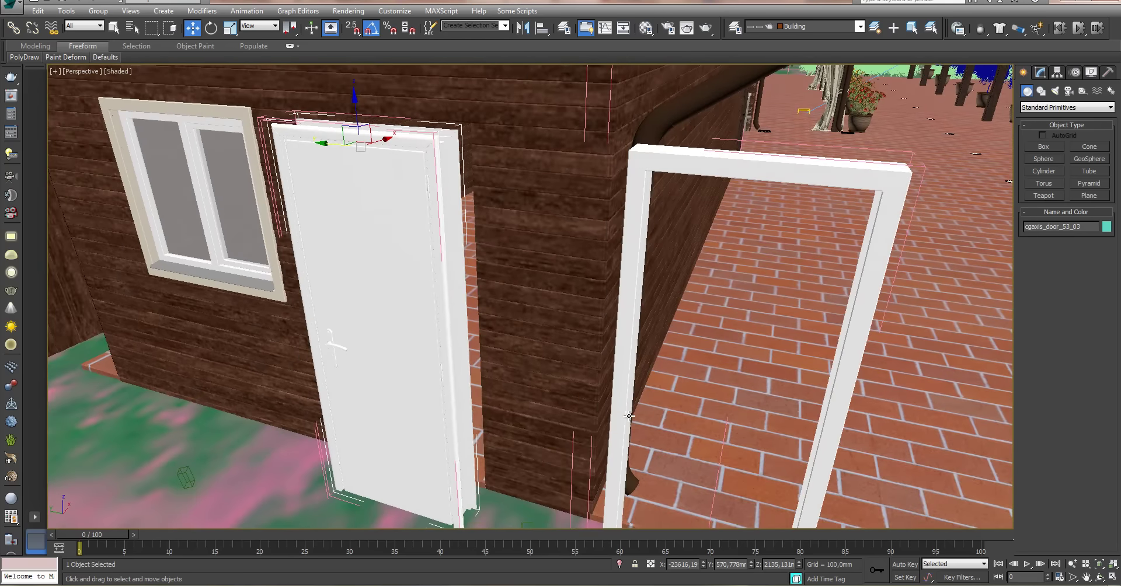
click(621, 355)
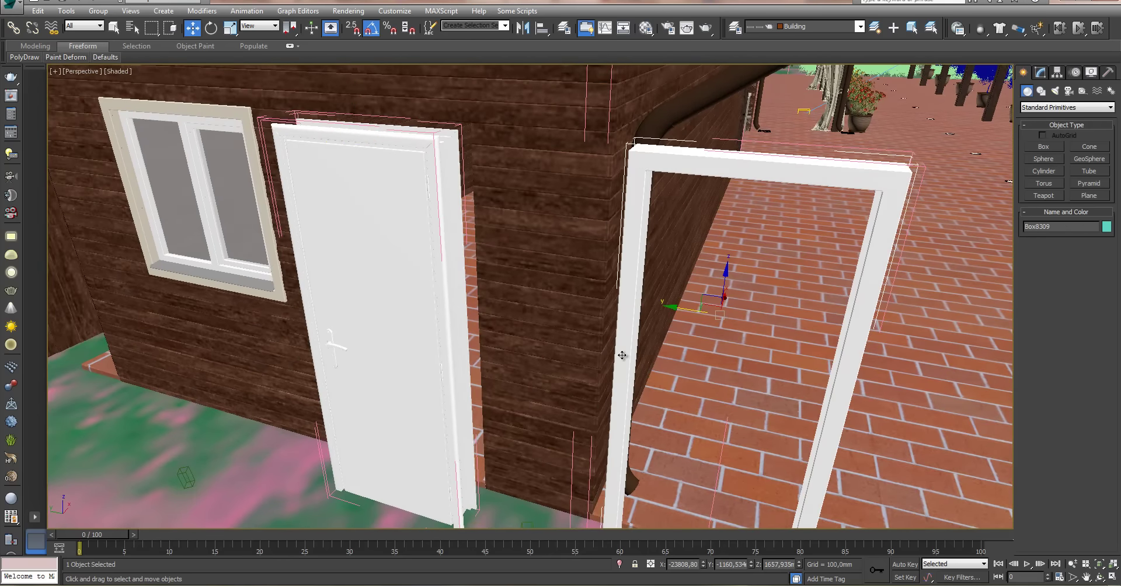
key(ctrl+z)
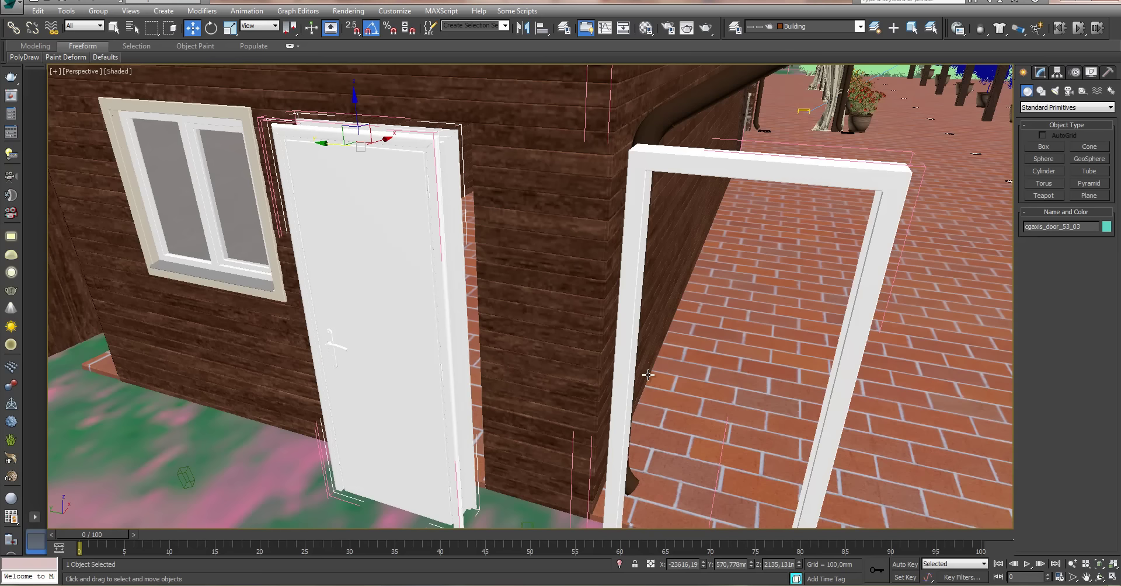
key(ctrl+z)
key(ctrl+z)
key(ctrl+z)
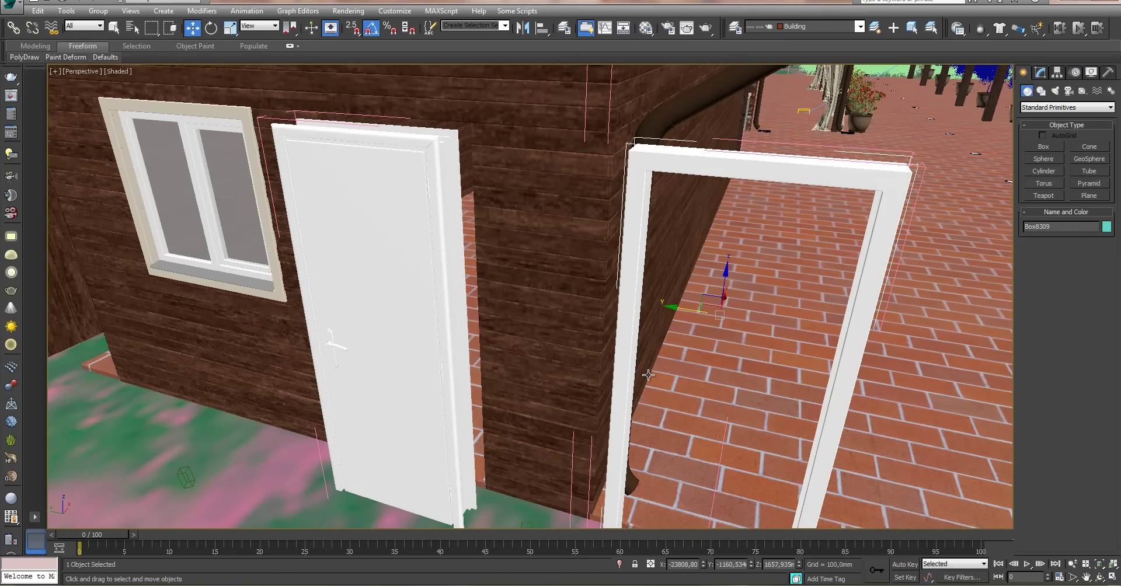
key(ctrl+z)
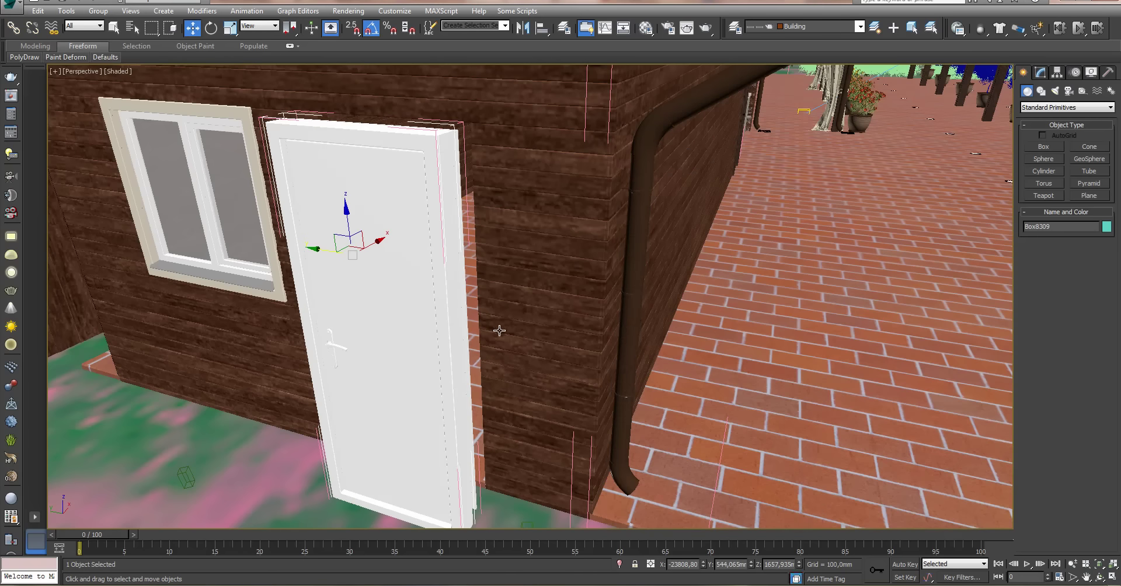
- Select the door and undo once more so it sits closed in its wall opening
alt+middle_drag(483, 332, 476, 331)
click(339, 236)
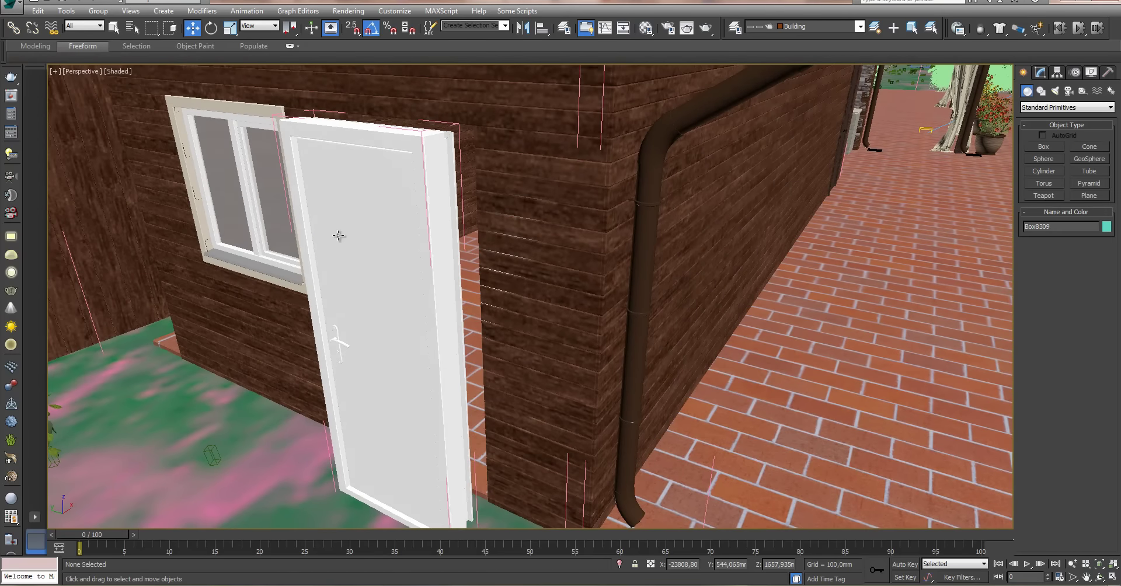
click(347, 239)
key(ctrl+z)
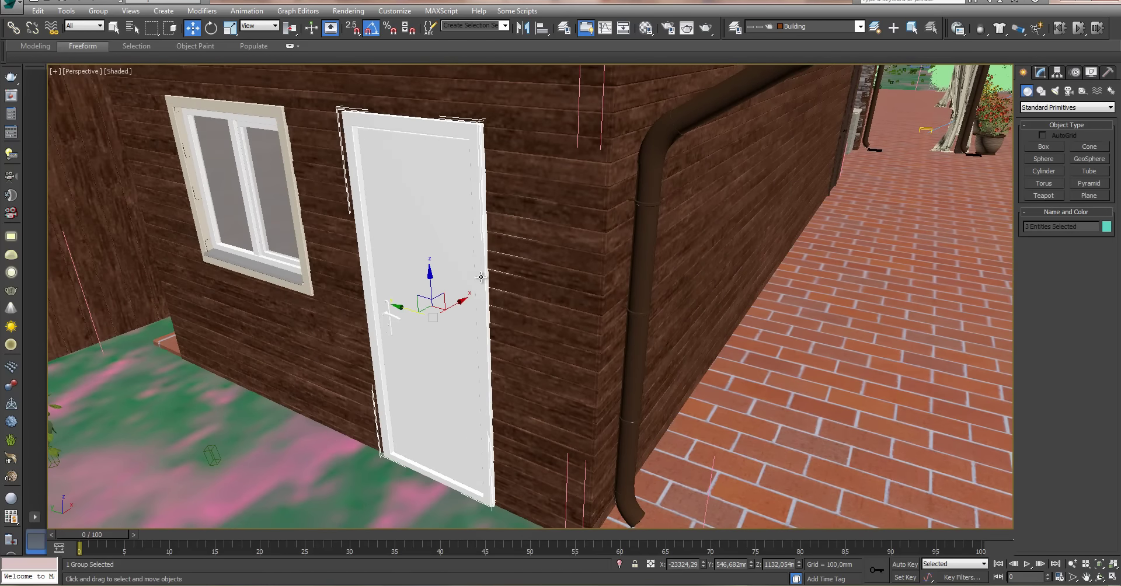
alt+middle_drag(480, 274, 479, 277)
scroll(479, 277, down, 5)
alt+middle_drag(569, 264, 664, 287)
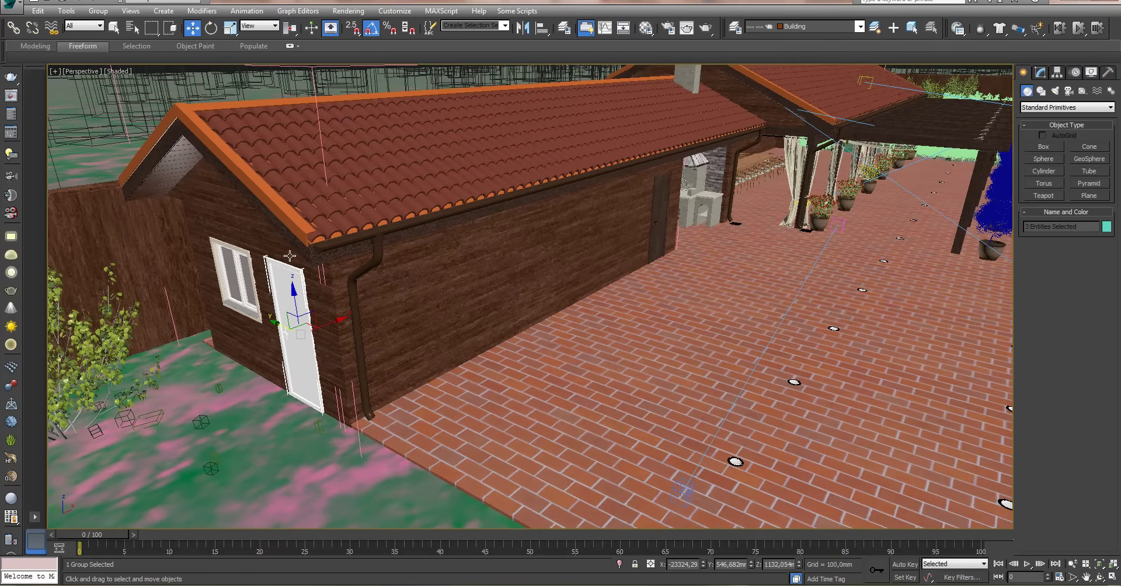
alt+middle_drag(289, 255, 297, 244)
alt+middle_drag(331, 276, 345, 313)
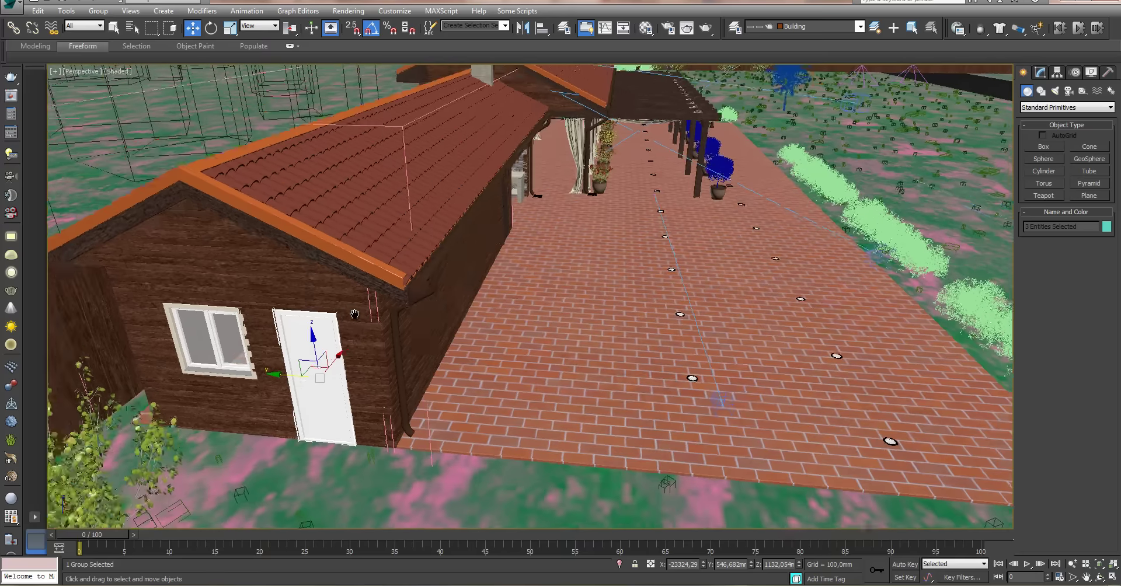
mouse_move(264, 250)
alt+middle_down()
mouse_move(348, 280)
mouse_move(308, 272)
alt+middle_up()
scroll(348, 279, up, 3)
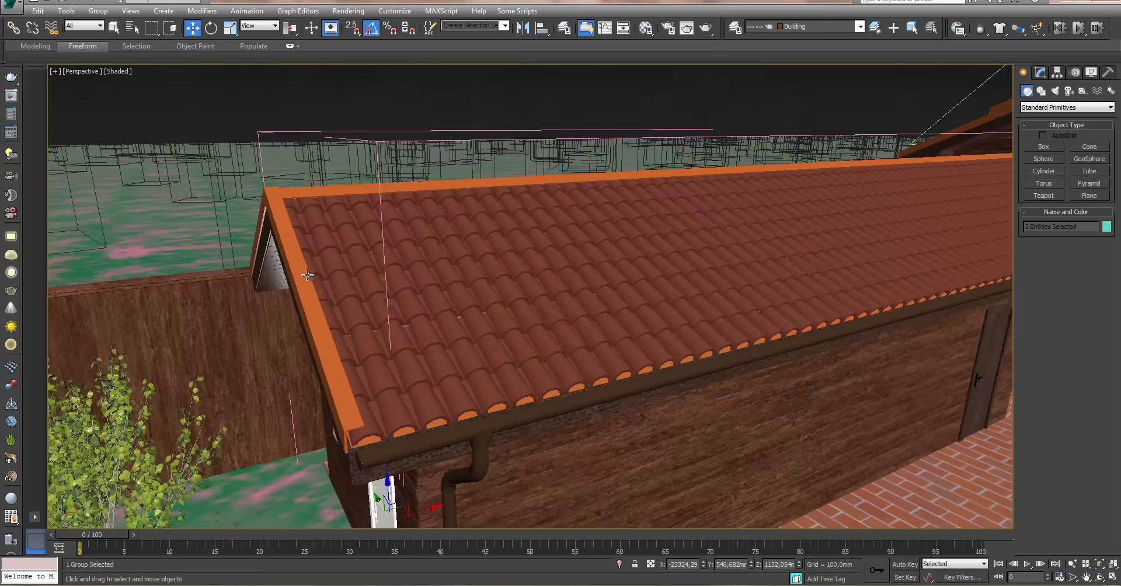
click(377, 293)
mouse_move(404, 290)
alt+middle_down()
mouse_move(397, 321)
mouse_move(413, 305)
alt+middle_up()
scroll(398, 321, up, 2)
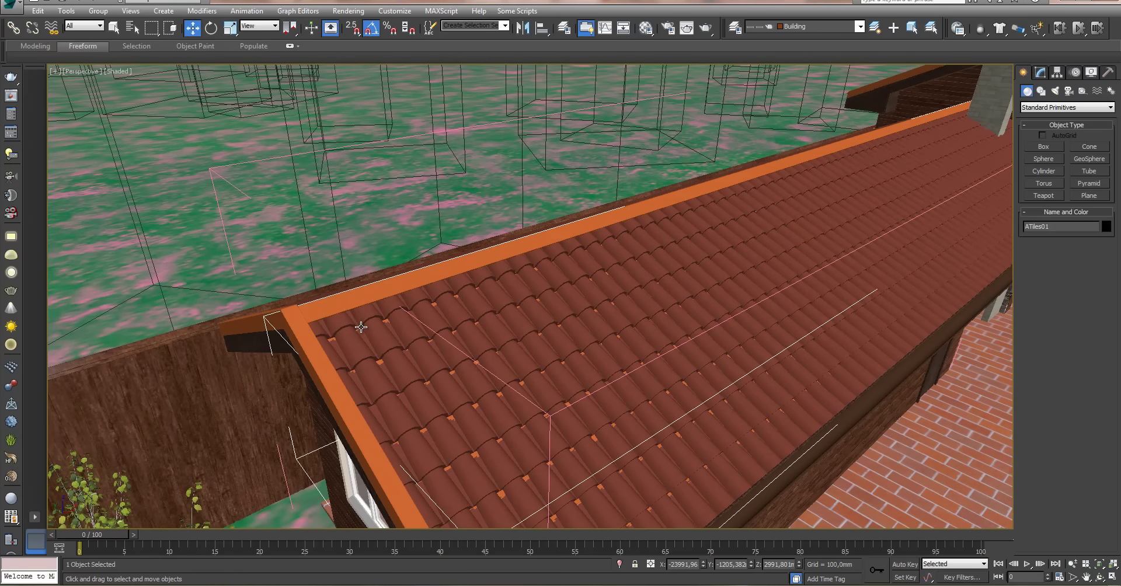
- View the whole tiled roof from the side, then frontally with the chimney
alt+middle_drag(561, 475, 521, 421)
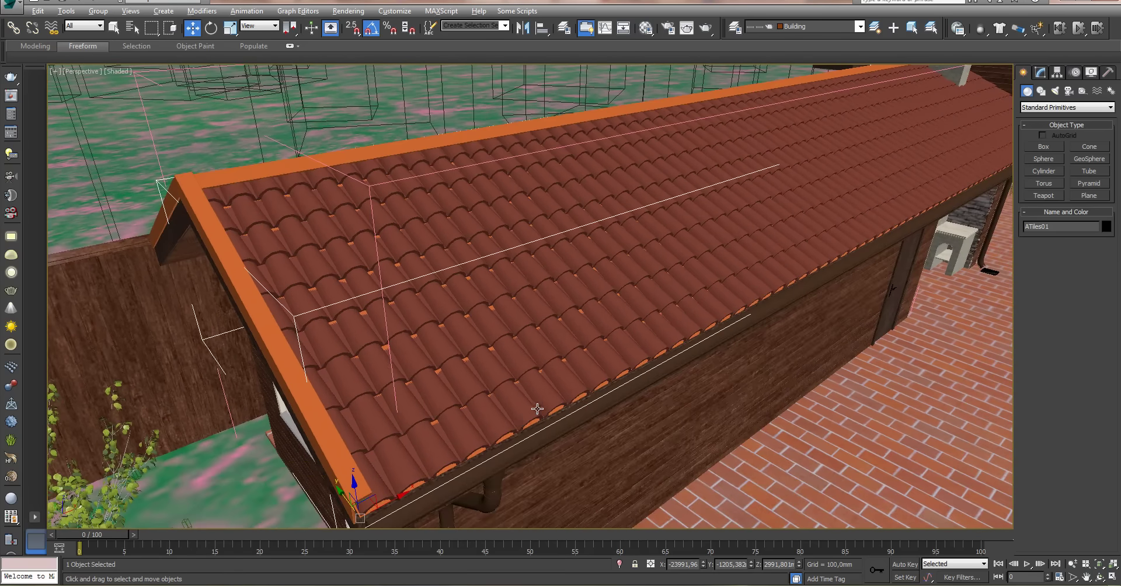
scroll(538, 410, up, 3)
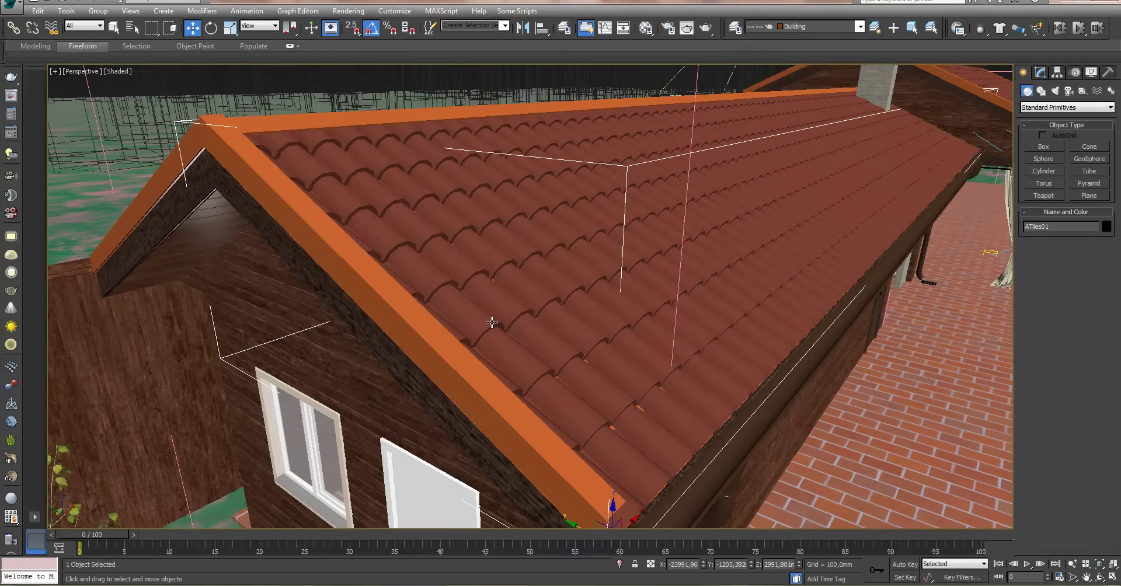
alt+middle_drag(492, 322, 488, 336)
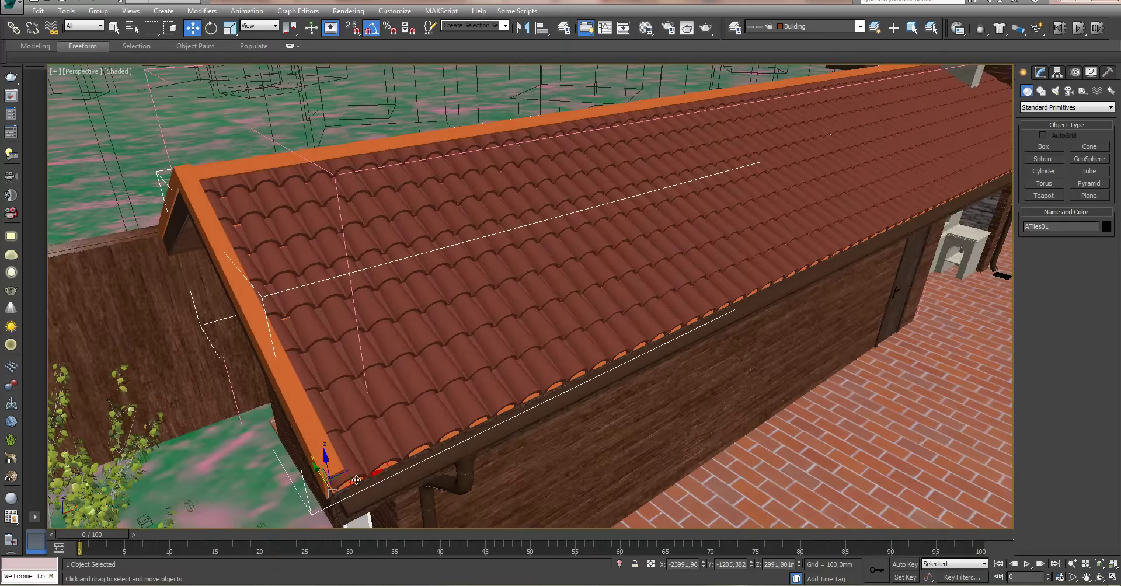
mouse_move(285, 264)
alt+middle_down()
mouse_move(438, 290)
mouse_move(619, 247)
mouse_move(425, 300)
mouse_move(497, 313)
mouse_move(557, 301)
alt+middle_up()
scroll(555, 298, up, 5)
scroll(542, 302, down, 2)
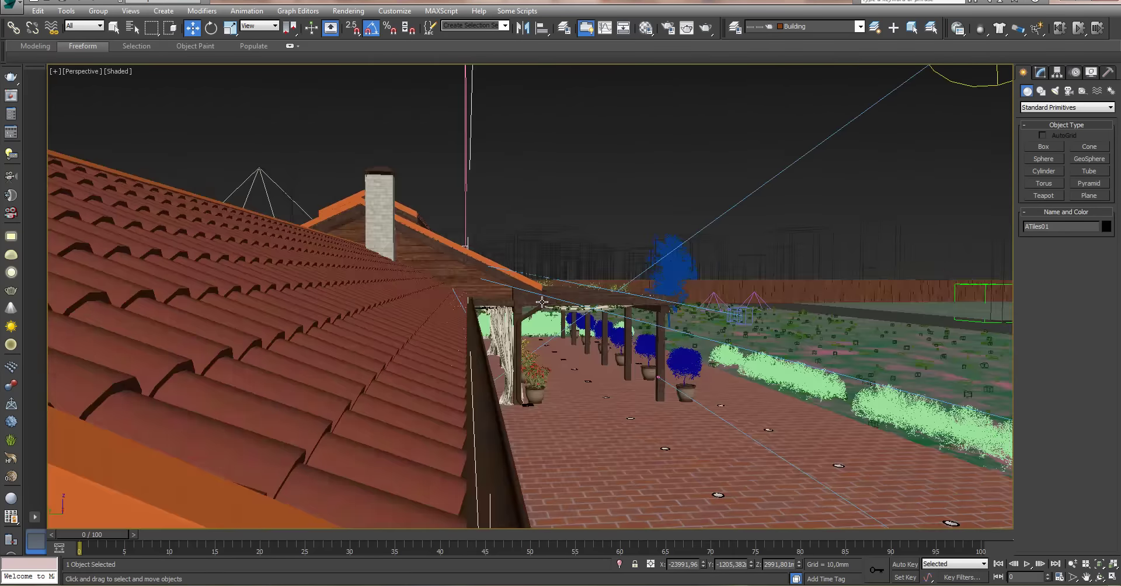
scroll(543, 301, down, 3)
scroll(549, 302, up, 2)
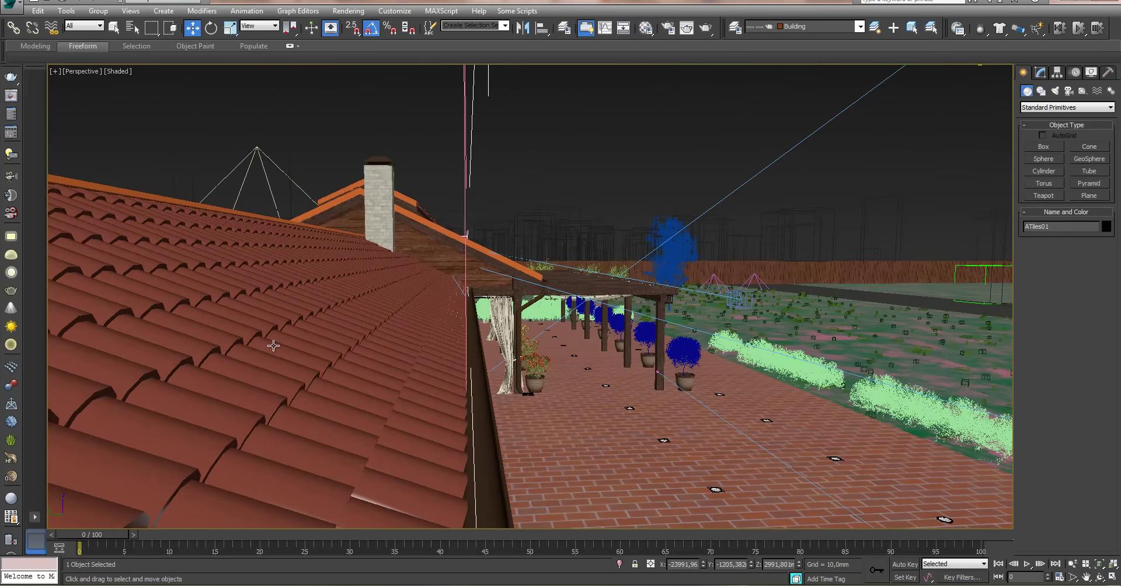
- Orbit along the roof and tilt the view higher over the long roof
alt+middle_drag(274, 346, 361, 392)
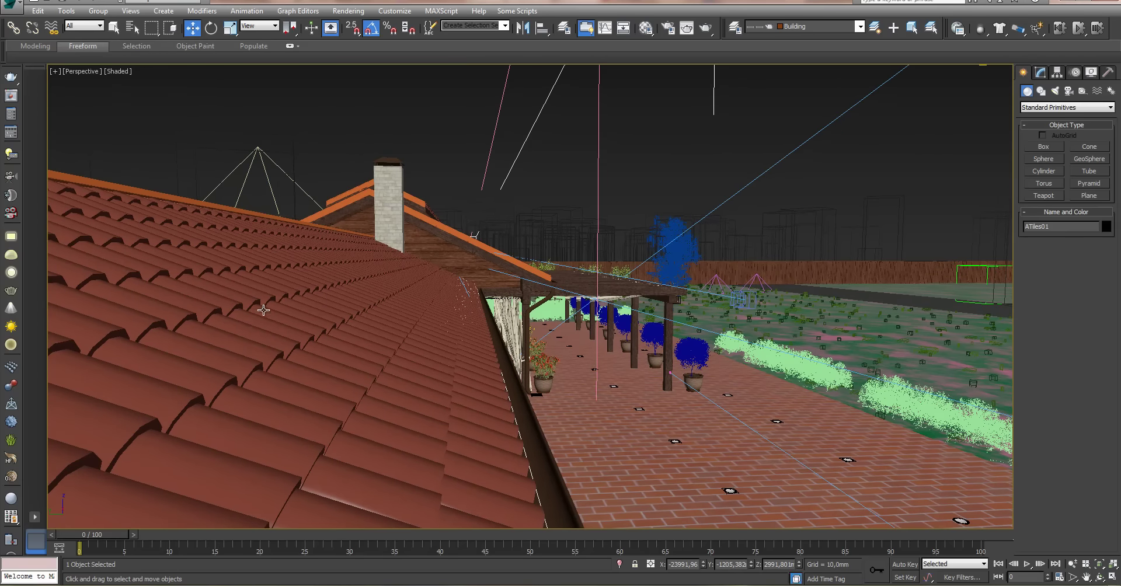
alt+middle_drag(257, 308, 229, 348)
scroll(362, 329, down, 3)
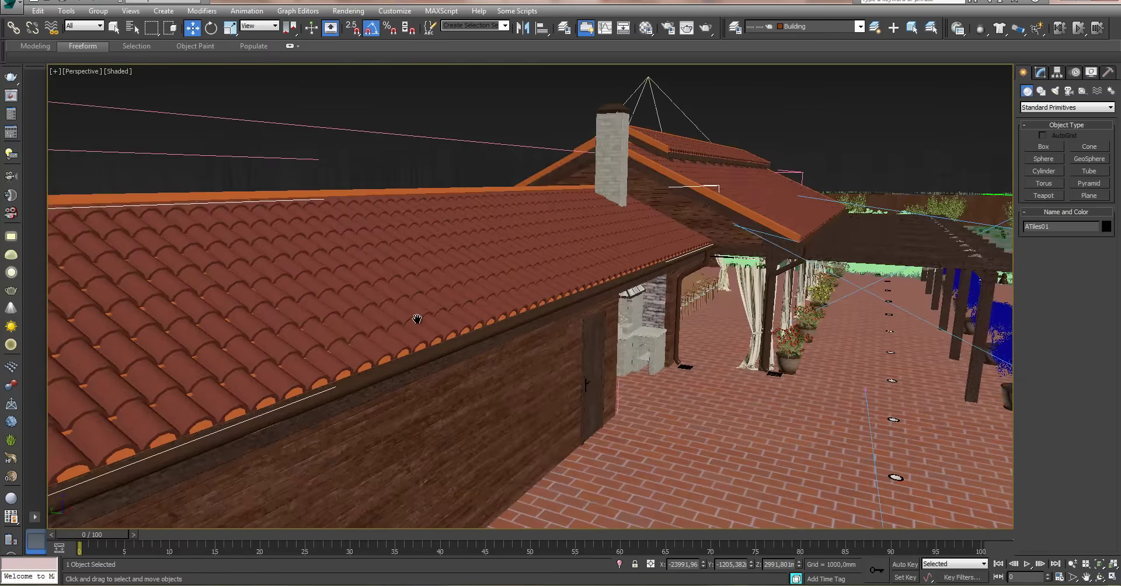
scroll(419, 318, up, 2)
scroll(446, 313, down, 4)
middle_drag(452, 314, 461, 312)
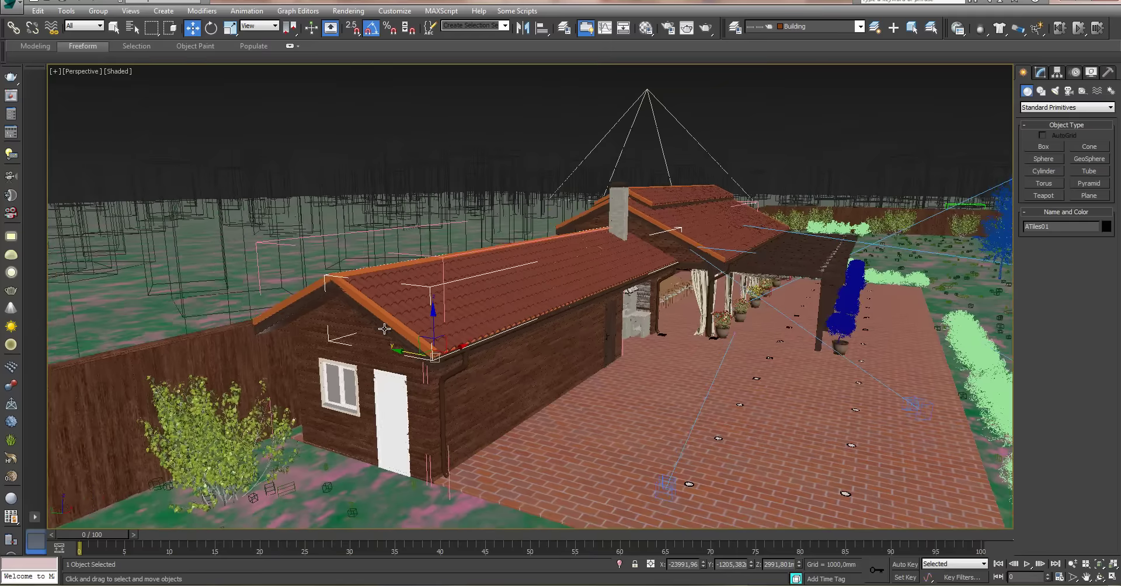
alt+middle_drag(367, 349, 361, 372)
scroll(355, 361, up, 3)
scroll(355, 362, up, 3)
scroll(356, 361, up, 2)
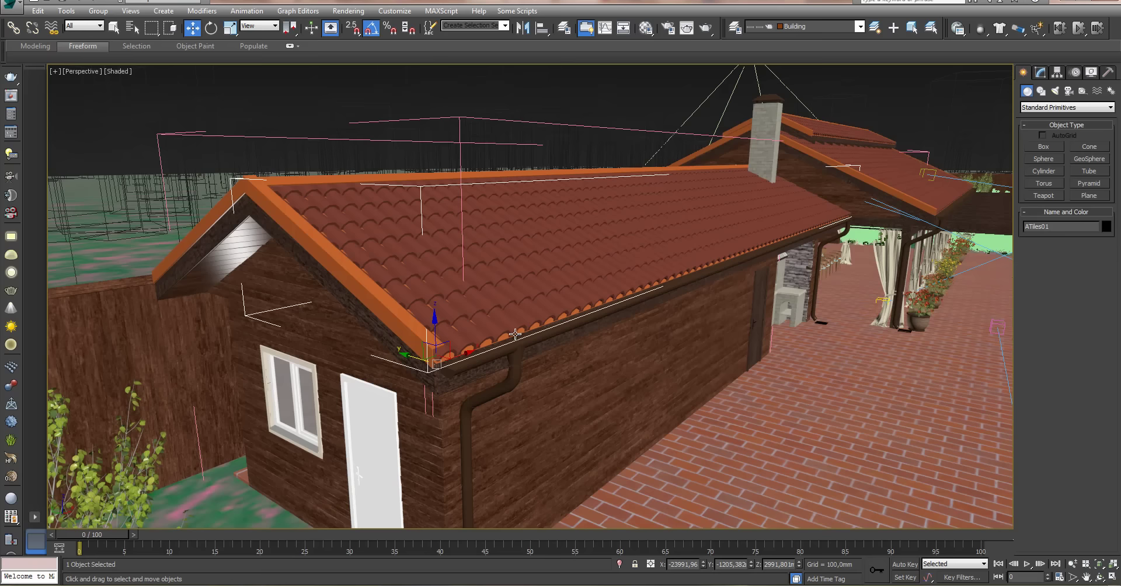
- Turn the view side-on to the roof, then up to the gable end and chimney
scroll(413, 278, up, 1)
scroll(413, 278, up, 3)
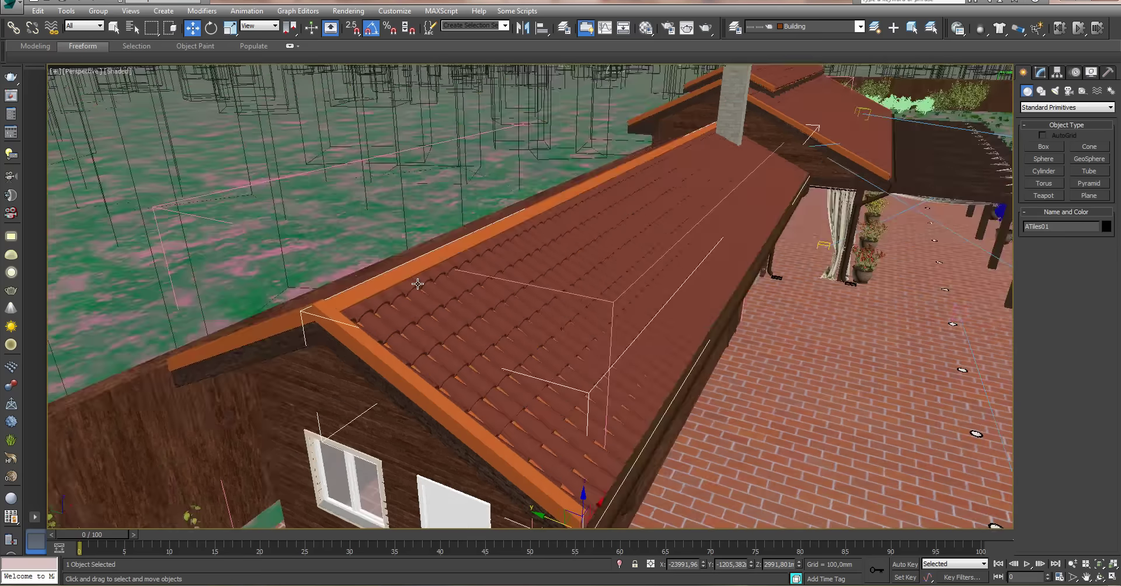
scroll(419, 288, up, 2)
scroll(547, 435, down, 2)
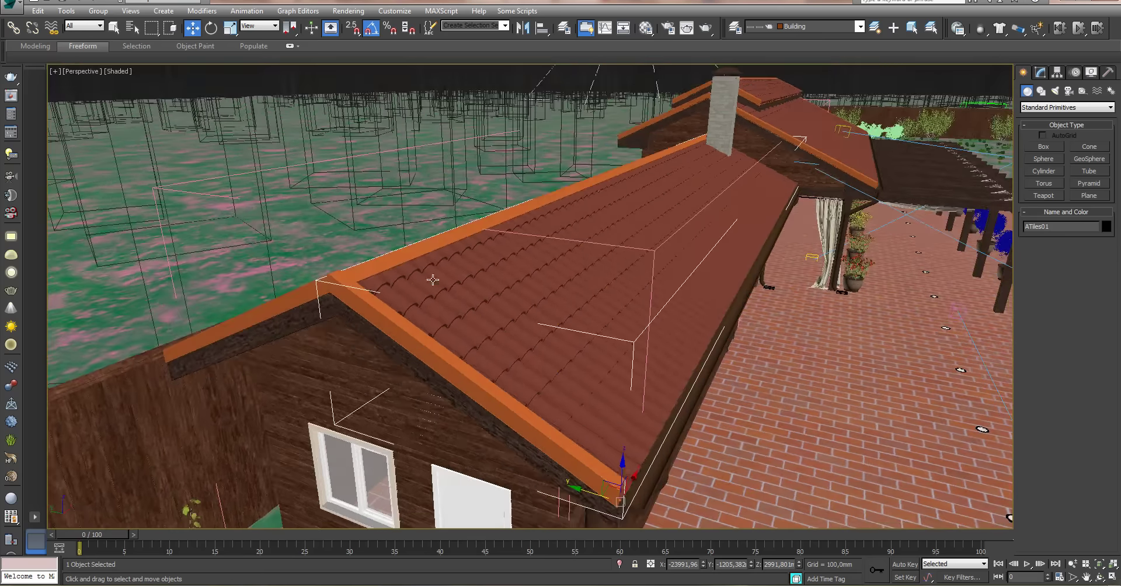
alt+middle_drag(433, 281, 319, 261)
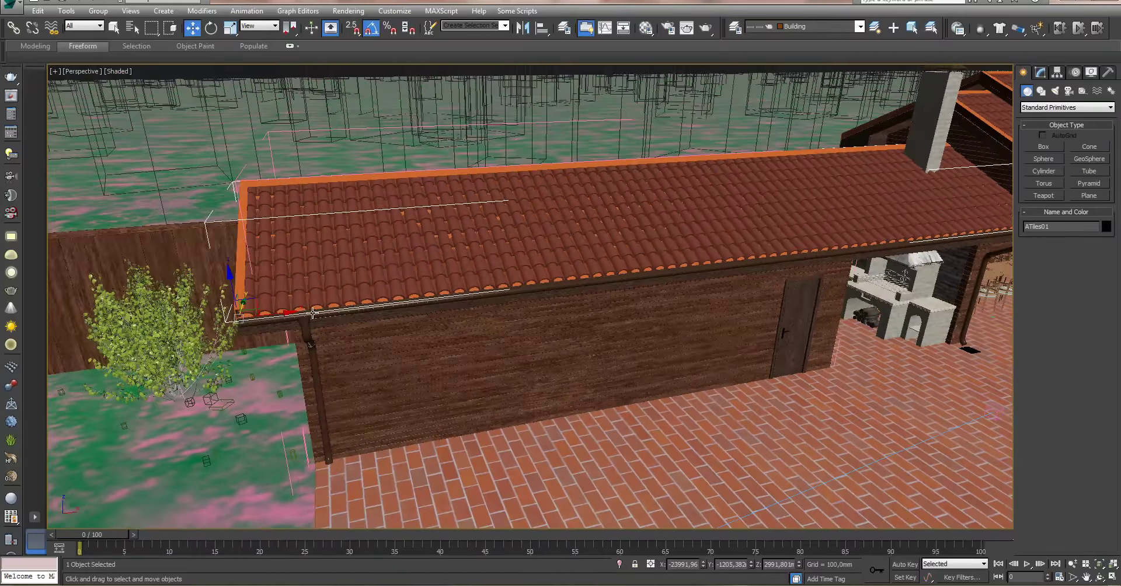
mouse_move(533, 301)
alt+middle_down()
mouse_move(584, 299)
mouse_move(556, 286)
alt+middle_up()
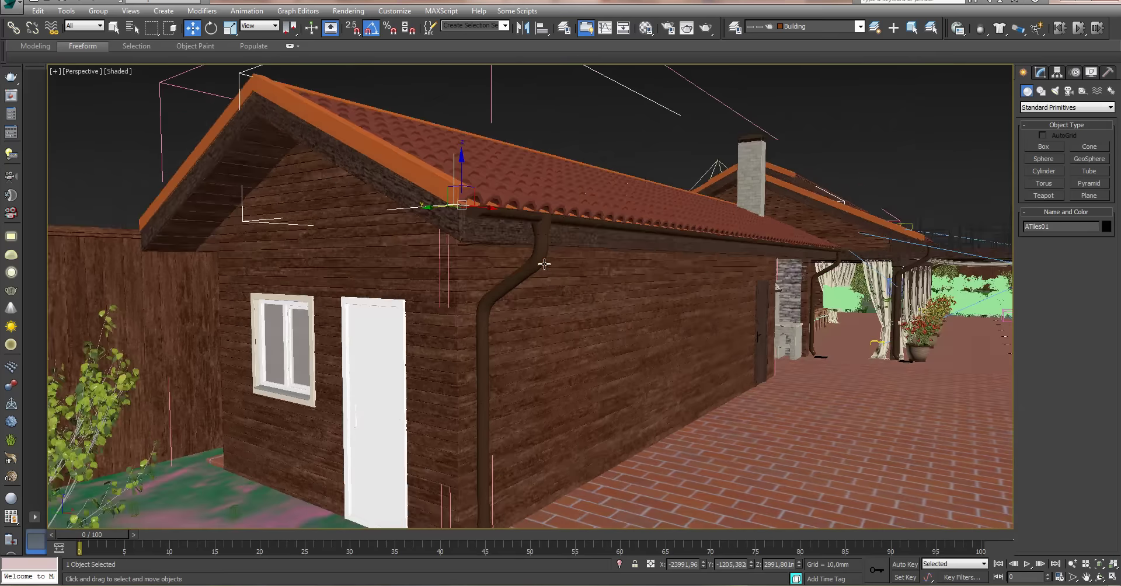
- Select the gutter and downpipe group, Group2453, and follow it down to the downpipe's base
click(528, 225)
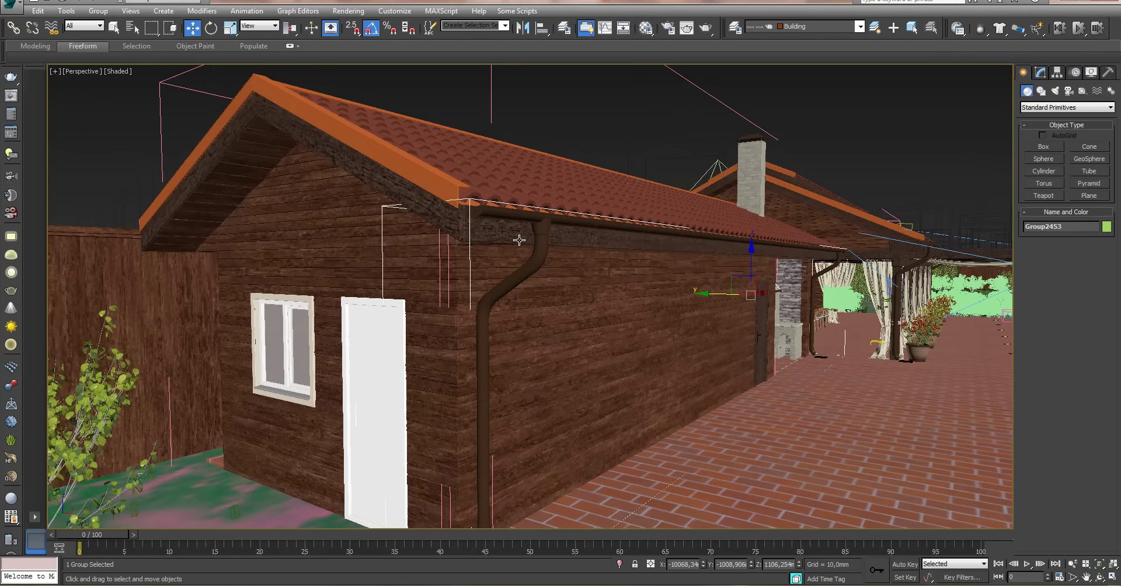
alt+middle_drag(519, 240, 454, 281)
scroll(405, 270, up, 1)
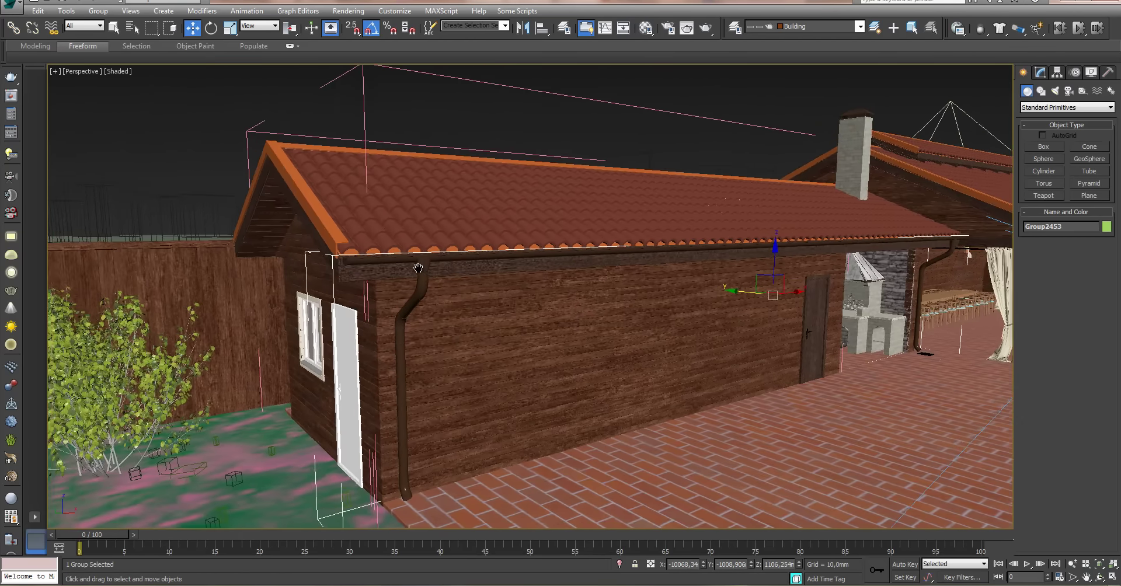
scroll(418, 268, up, 5)
scroll(418, 268, down, 5)
scroll(447, 264, up, 4)
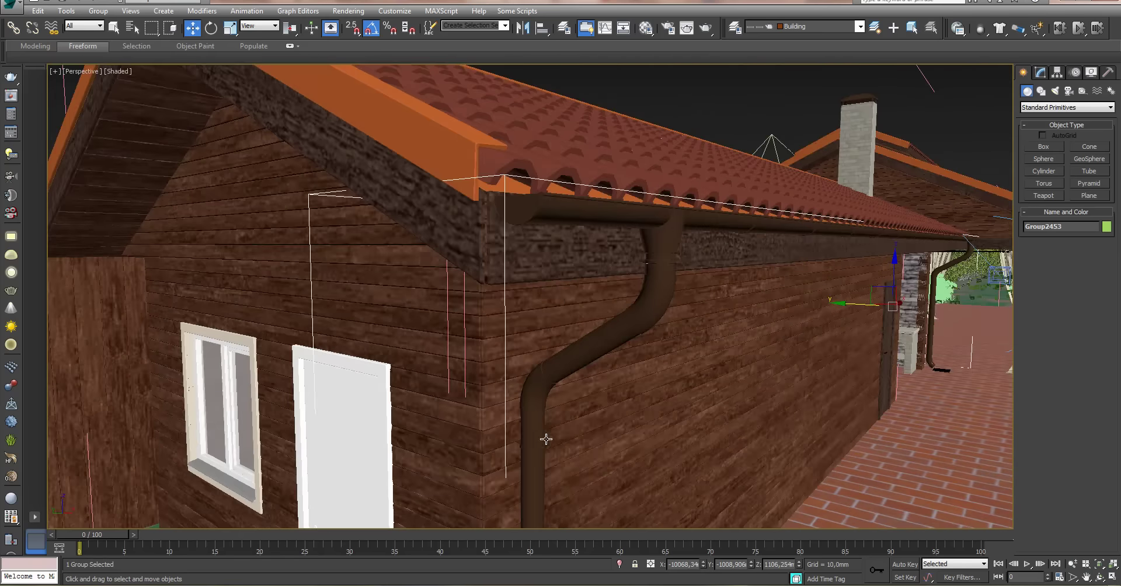
mouse_move(546, 439)
middle_down()
mouse_move(550, 296)
mouse_move(579, 308)
middle_up()
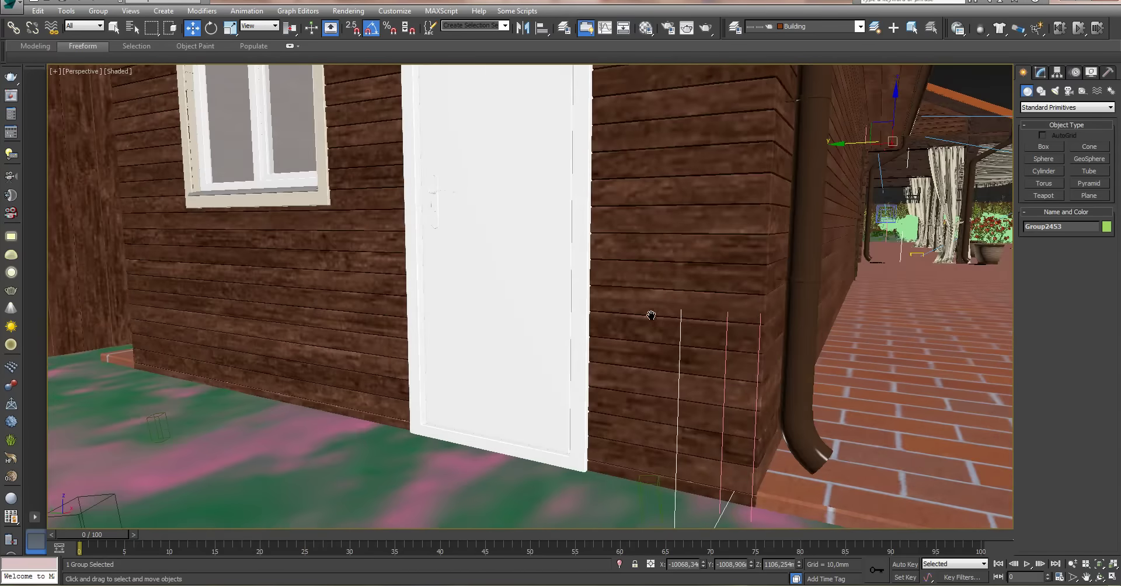
- Look along the wall and move in toward the house corner
alt+middle_drag(652, 316, 646, 314)
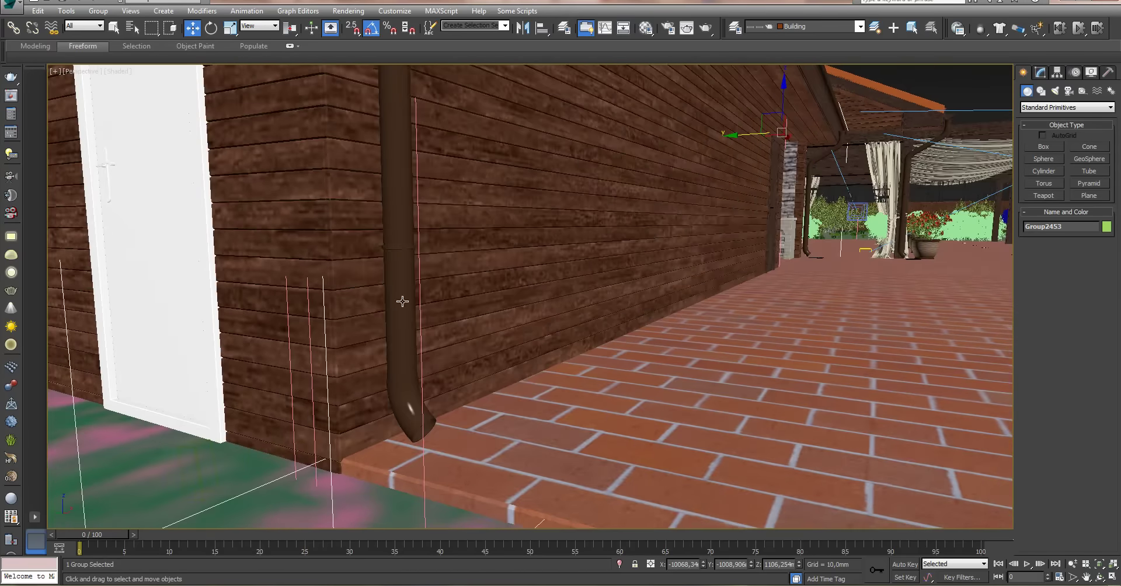
scroll(435, 156, down, 2)
scroll(427, 166, down, 2)
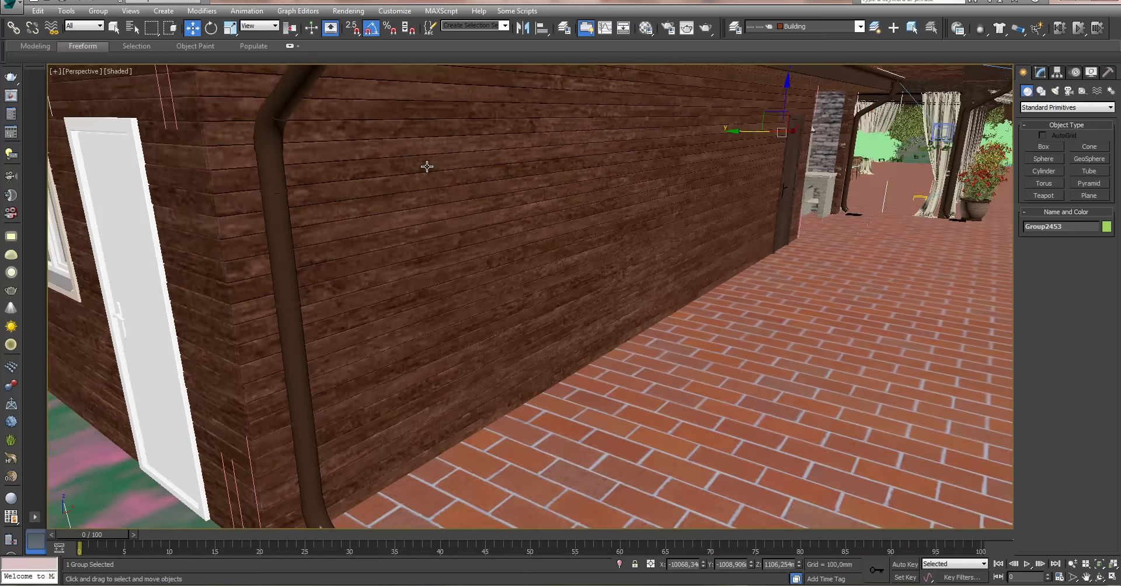
scroll(441, 170, down, 2)
alt+middle_drag(463, 180, 529, 163)
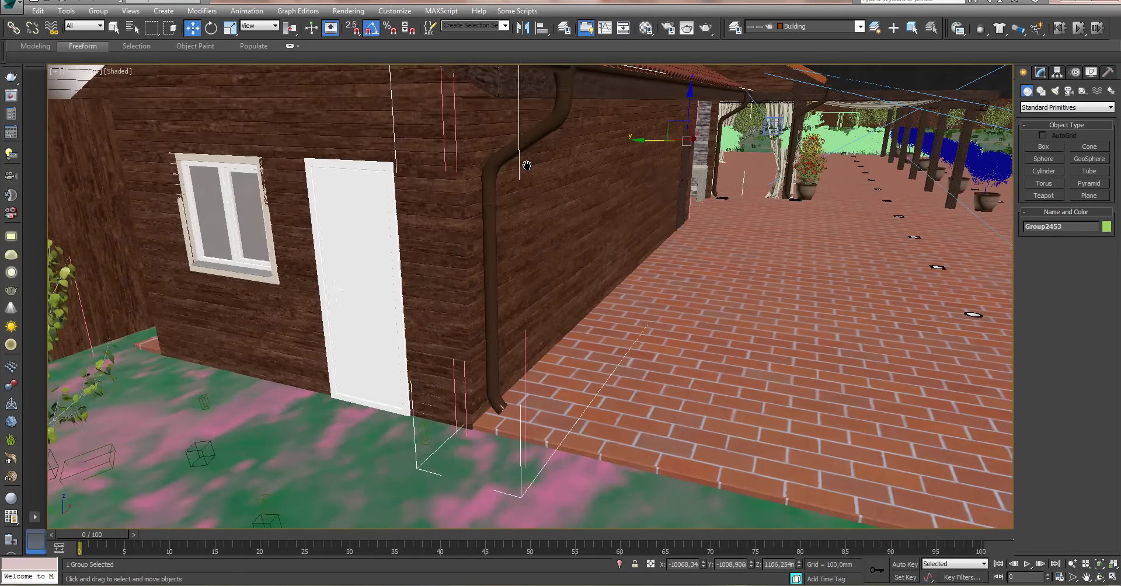
scroll(525, 132, up, 2)
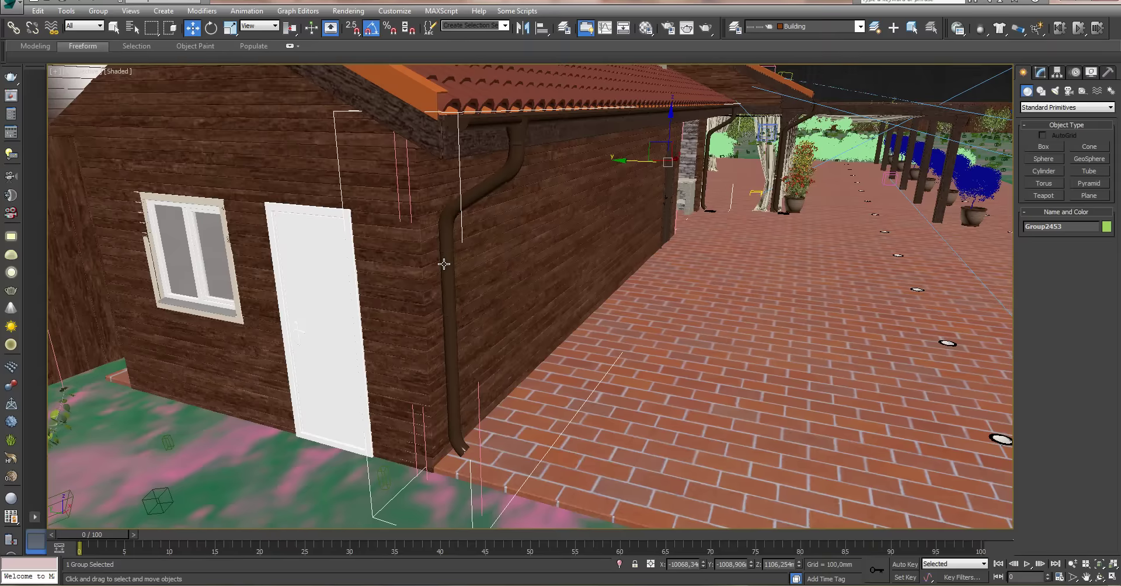
scroll(443, 264, up, 5)
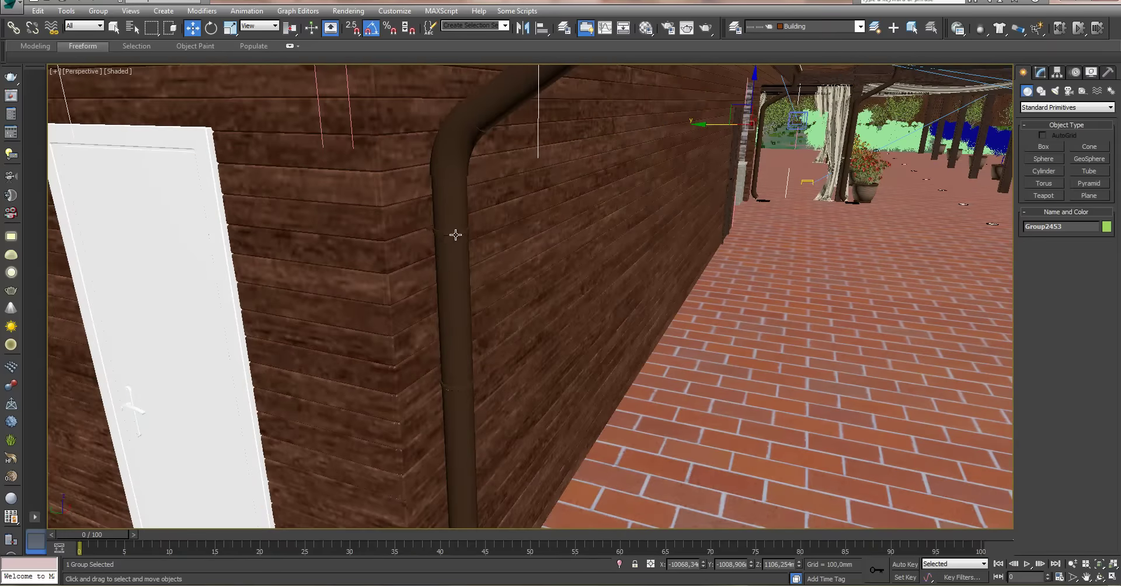
- Survey the gable corner, wall, door and patio, ending close on the roof tiles and gutter
mouse_move(467, 347)
alt+middle_down()
mouse_move(171, 274)
mouse_move(393, 337)
alt+middle_up()
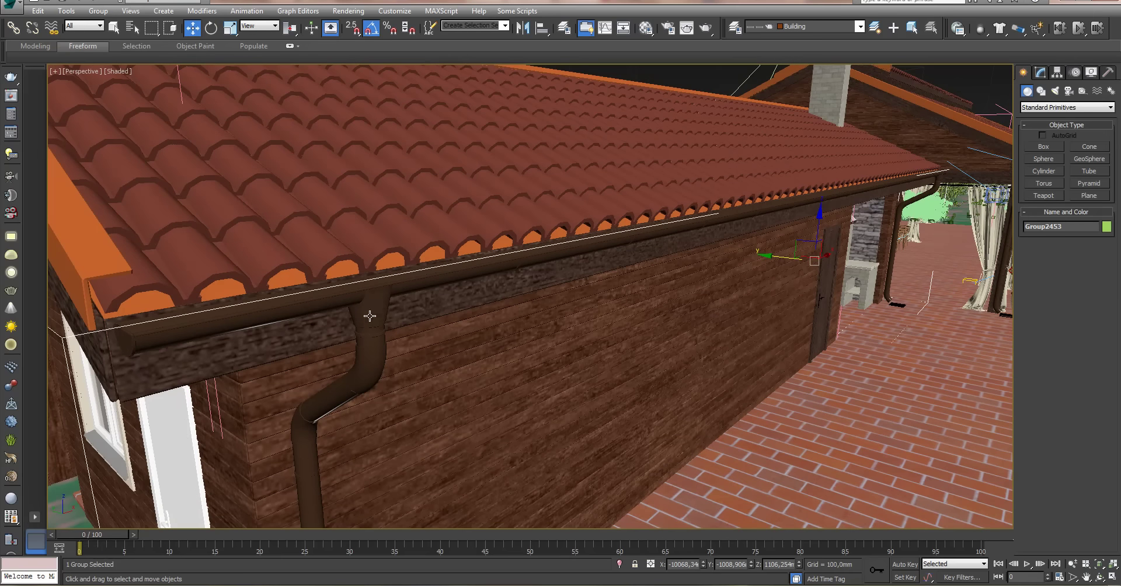
alt+middle_drag(384, 305, 357, 289)
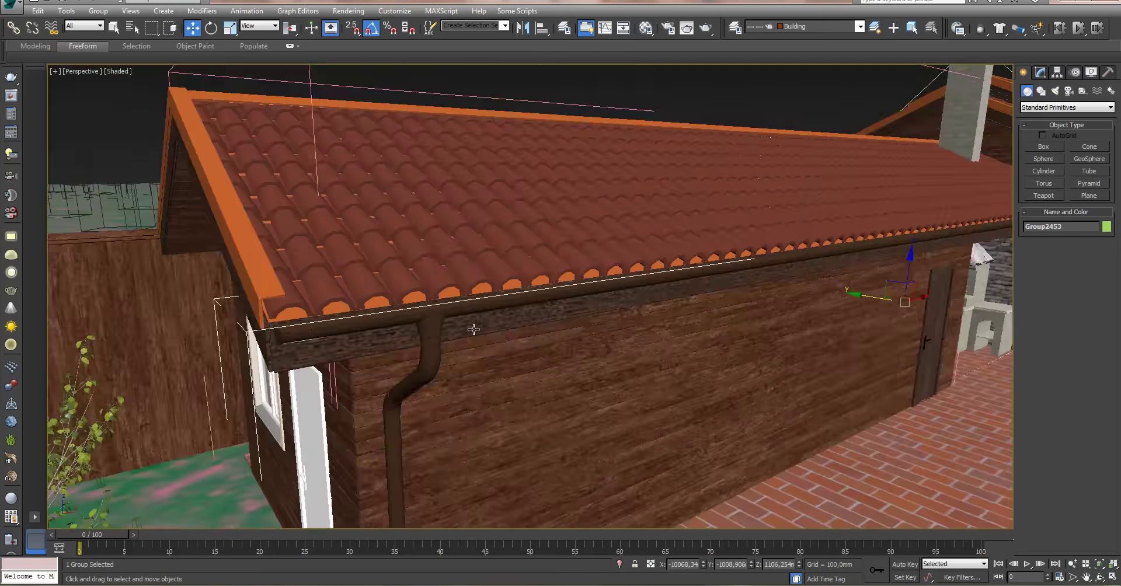
alt+middle_drag(424, 326, 421, 333)
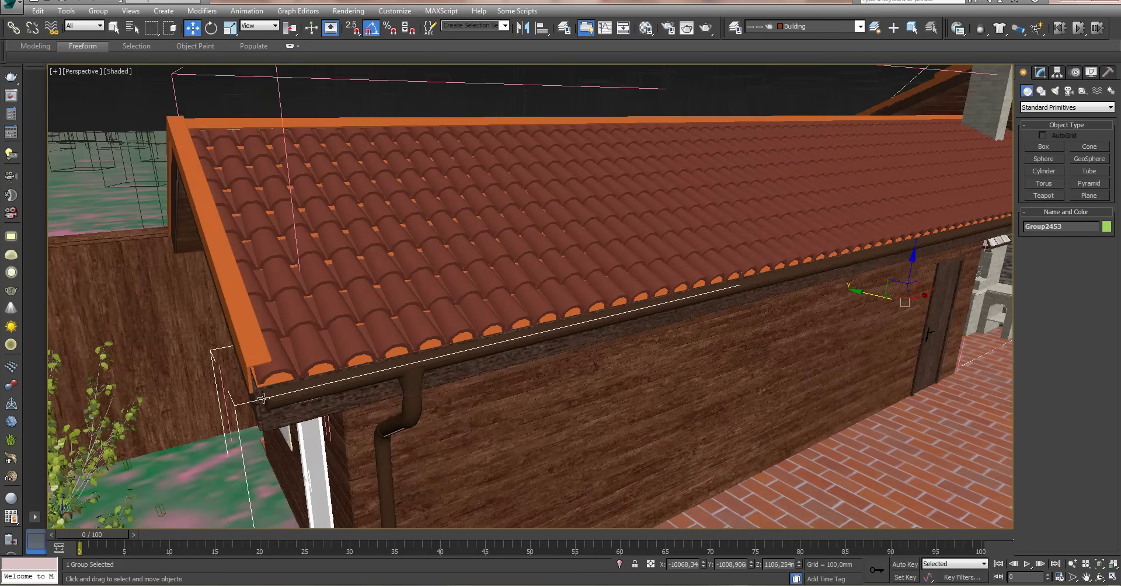
alt+middle_drag(787, 269, 580, 354)
scroll(580, 354, up, 5)
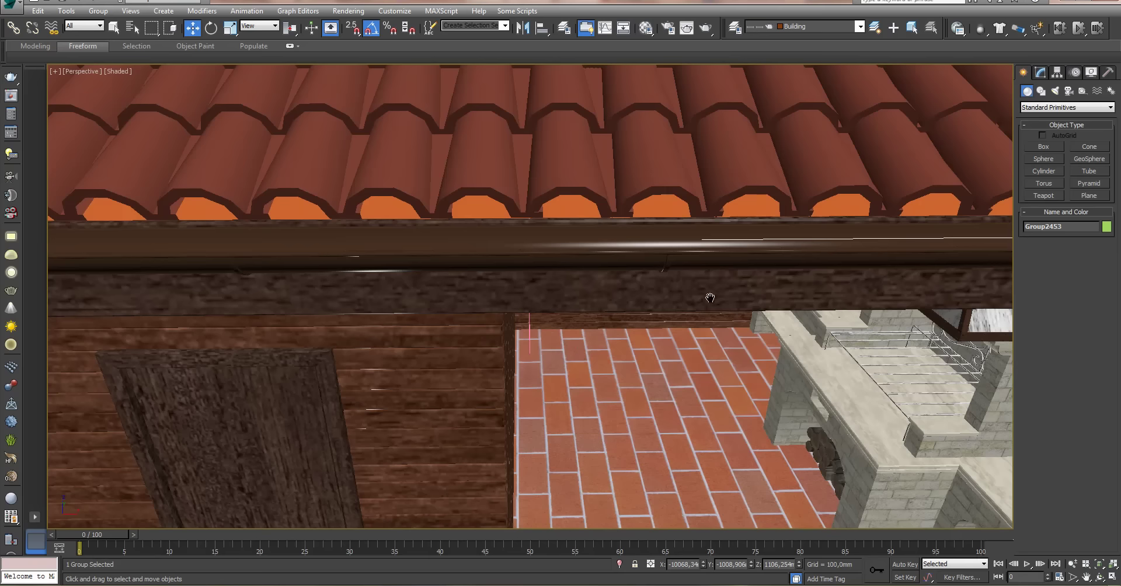
alt+middle_drag(709, 294, 573, 298)
mouse_move(656, 293)
alt+middle_down()
mouse_move(561, 228)
mouse_move(584, 269)
mouse_move(617, 219)
alt+middle_up()
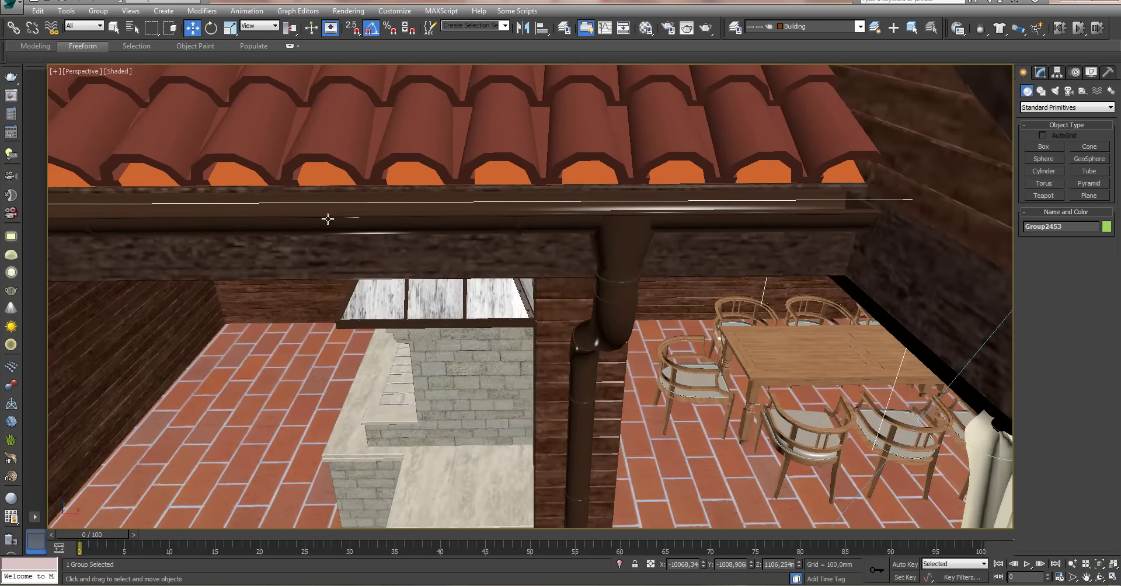
alt+middle_drag(327, 219, 505, 241)
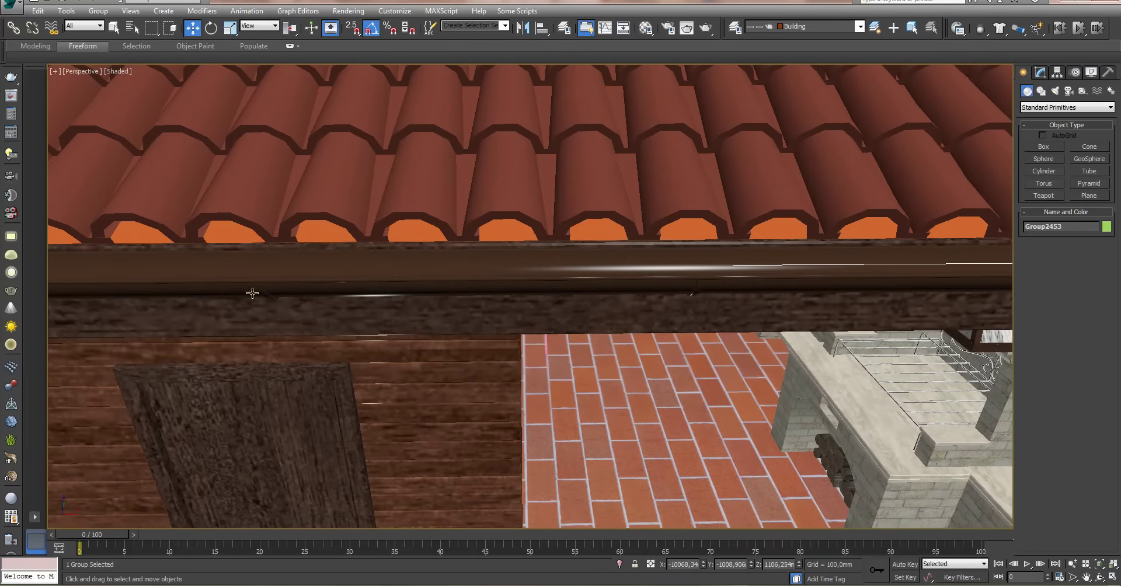
- Step back through earlier viewpoints and pan across the flower pots to the barbecue and rose pot
key(shift+z)
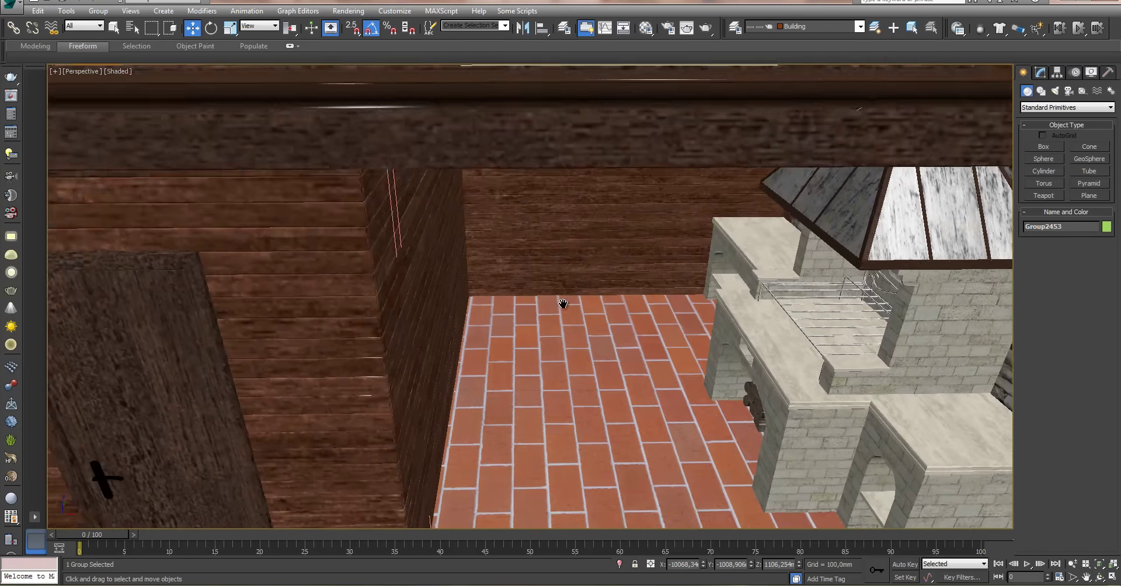
key(shift+z)
key(shift+z)
key(shift+z)
key(shift+z)
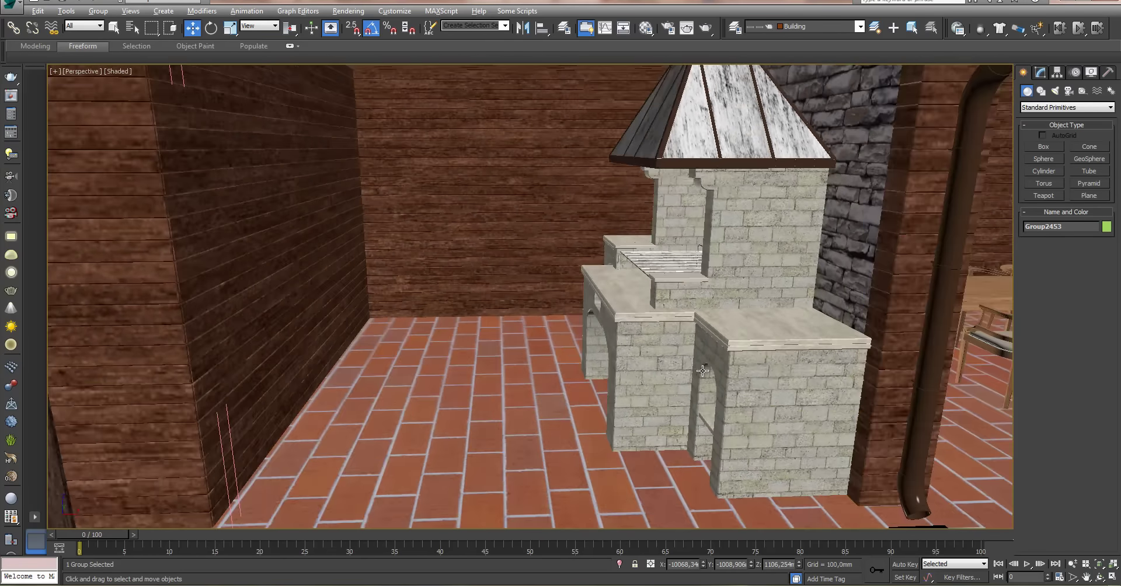
key(shift+z)
key(shift+z)
key(shift+z)
key(shift+z)
key(shift+z)
key(shift+z)
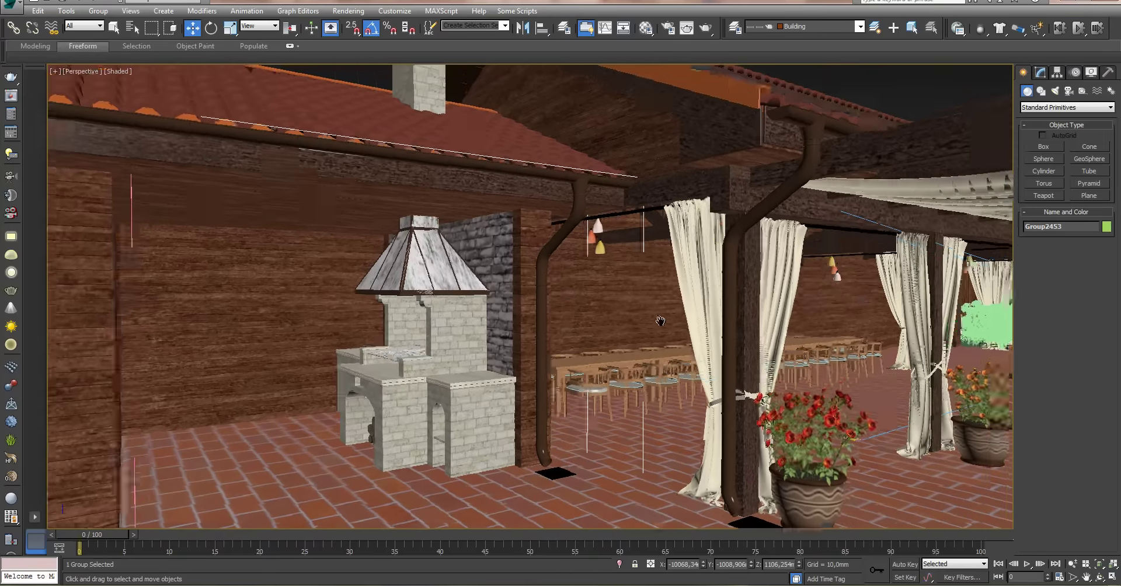
key(shift+z)
key(shift+z)
key(shift+z)
key(shift+z)
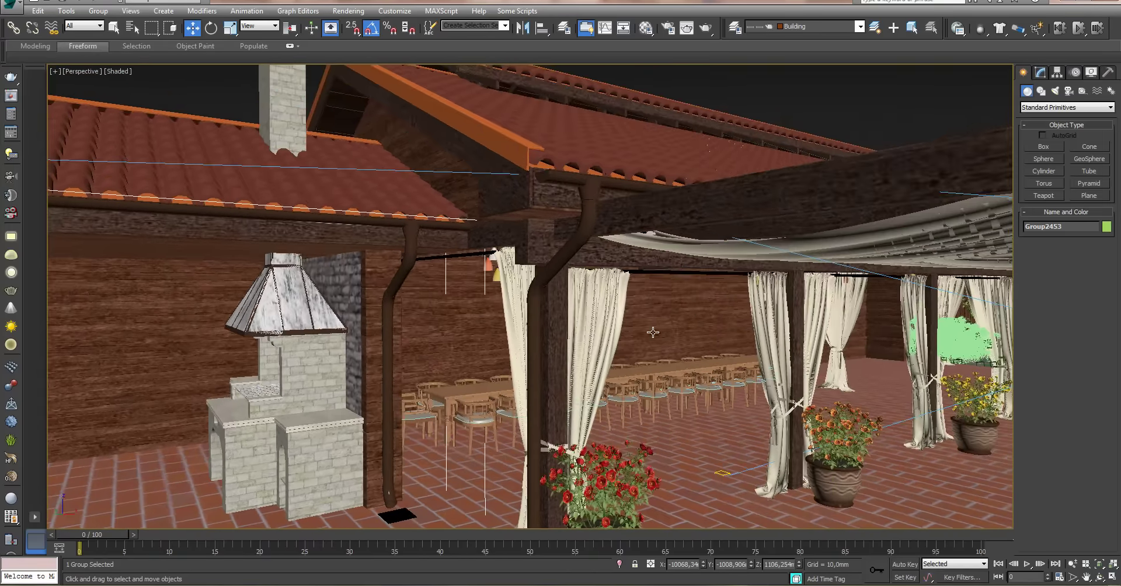
key(shift+z)
key(shift+z)
key(shift+z)
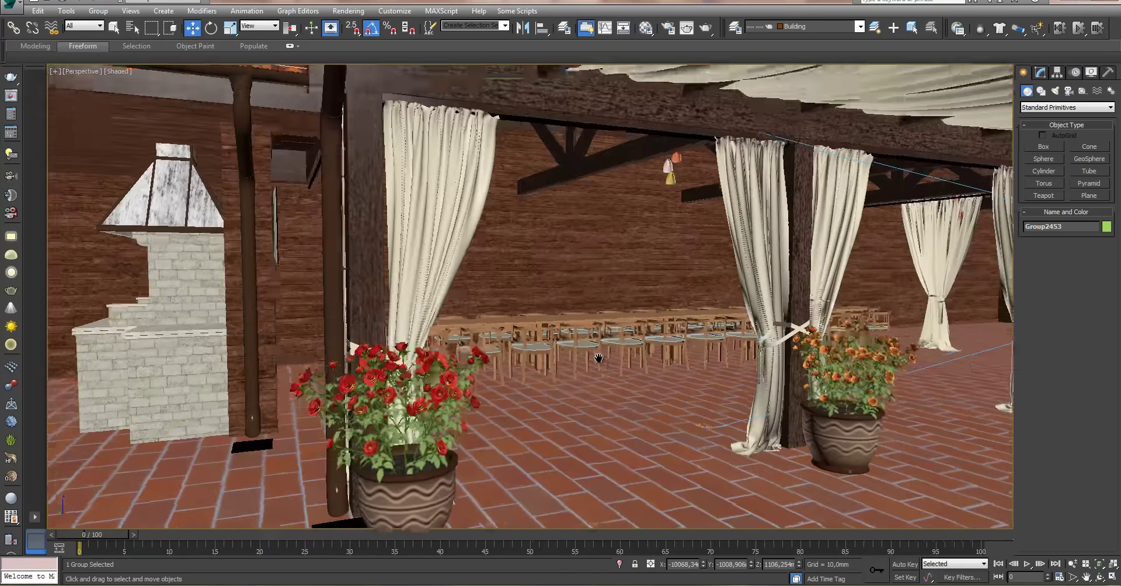
middle_drag(605, 370, 598, 358)
key(shift+z)
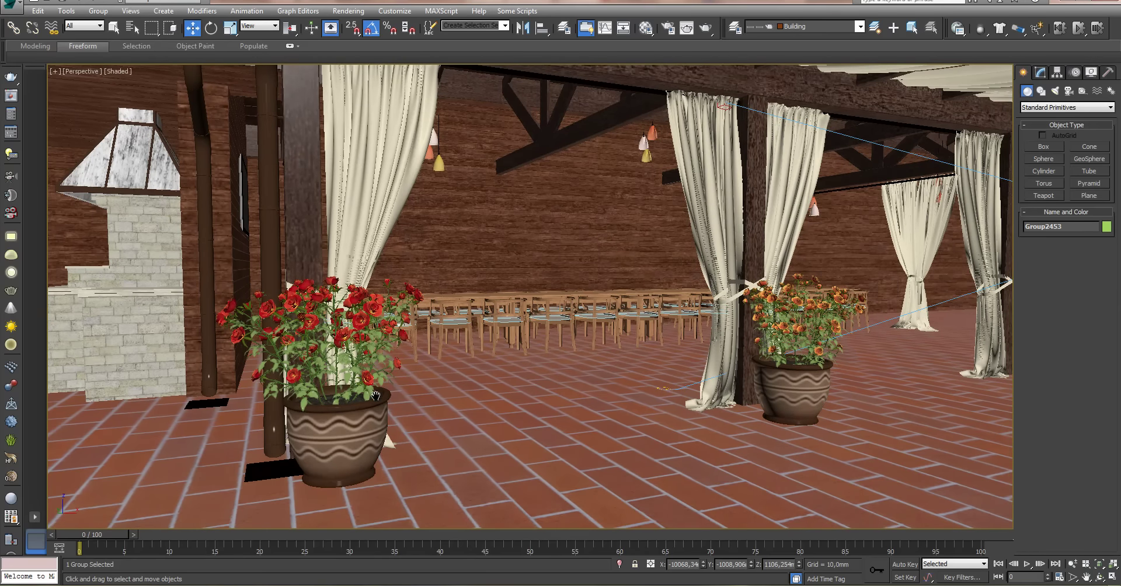
mouse_move(375, 396)
middle_down()
mouse_move(474, 395)
mouse_move(565, 366)
middle_up()
- Select and frame the barbecue, returning to the close view of the grill
click(566, 367)
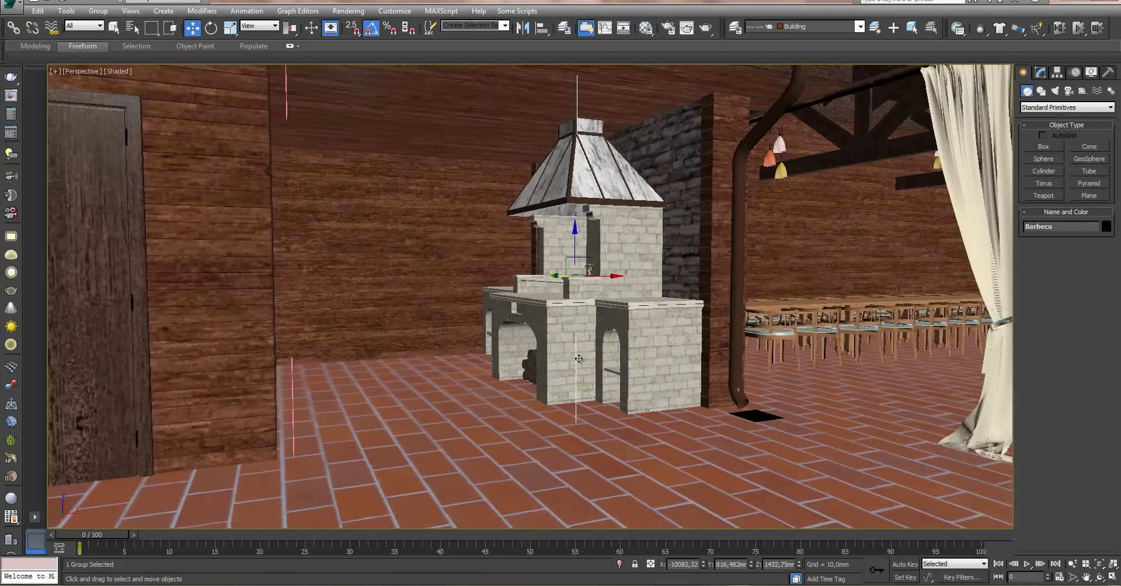
key(z)
key(shift+z)
key(shift+z)
key(shift+z)
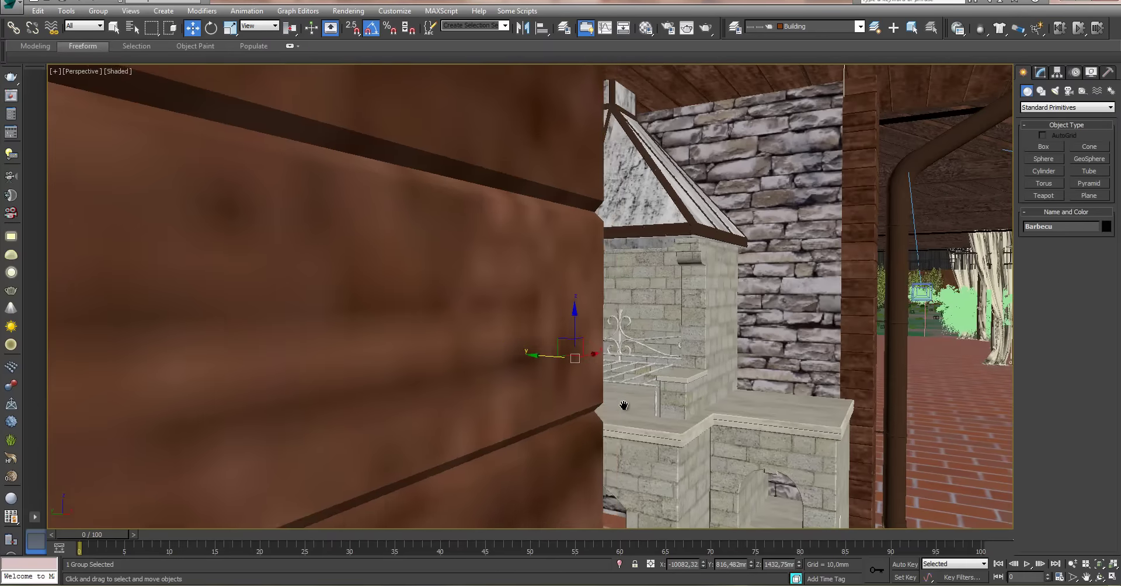
key(shift+z)
key(shift+z)
key(shift+z)
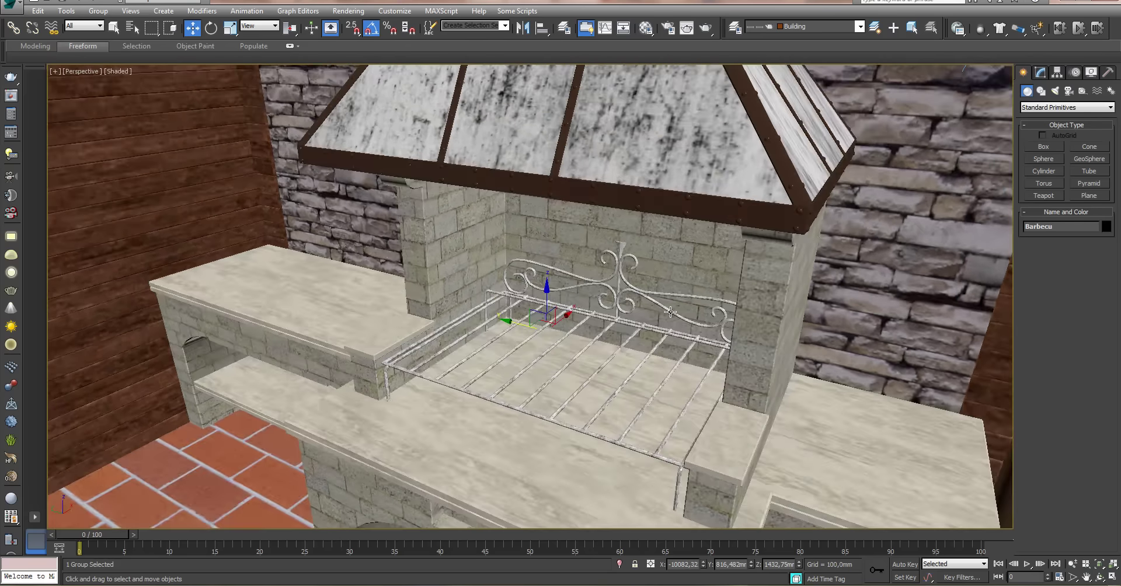
scroll(669, 313, up, 2)
scroll(670, 312, up, 2)
scroll(670, 312, up, 2)
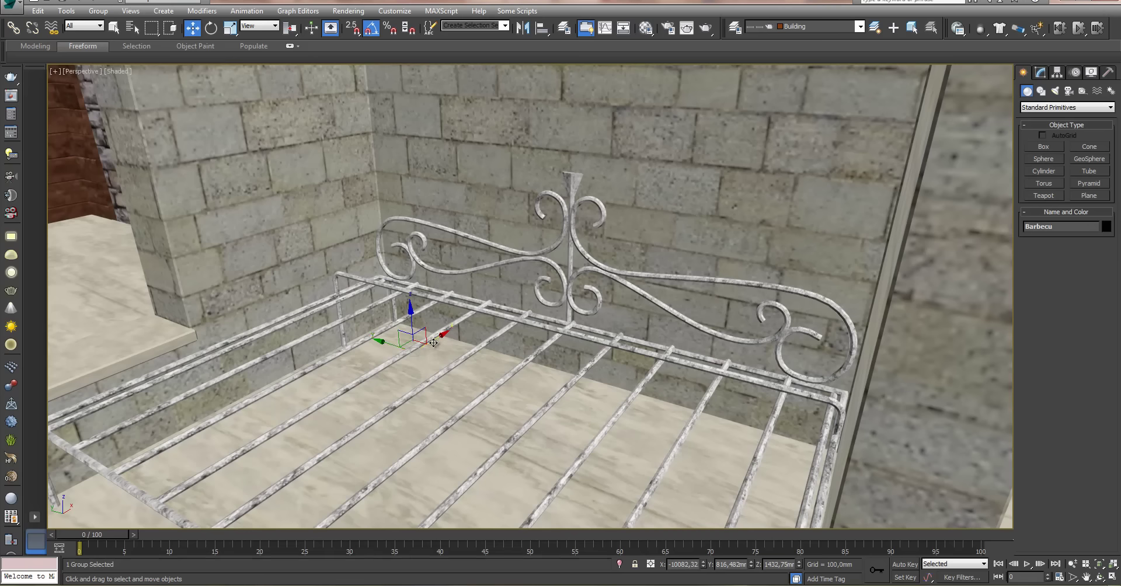
- Pan along the grill to bring the counter top and side counter into view
mouse_move(431, 342)
middle_down()
mouse_move(471, 311)
mouse_move(401, 262)
middle_up()
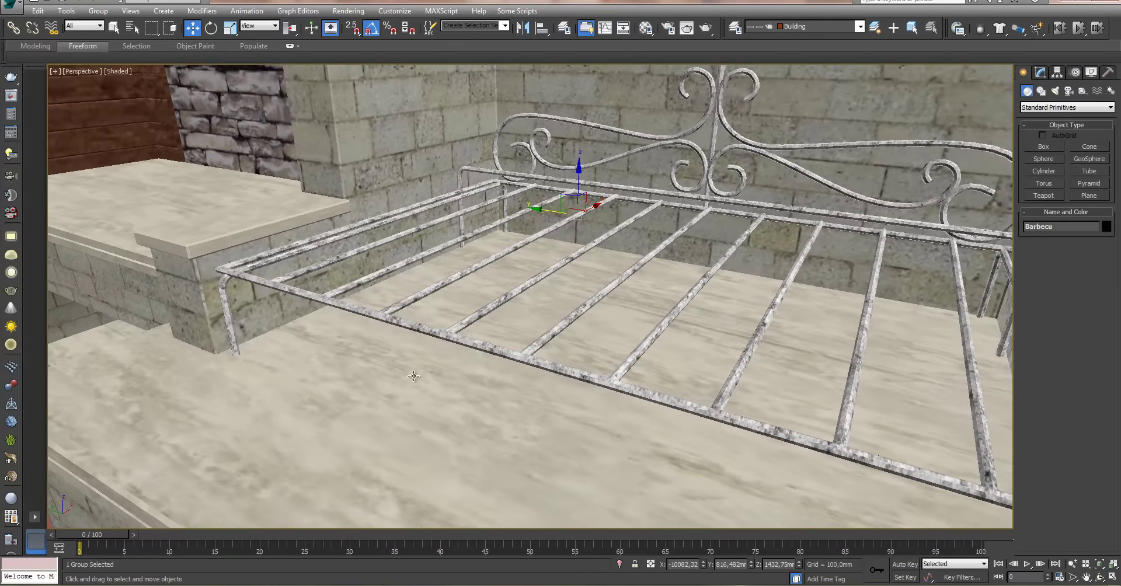
middle_drag(415, 377, 429, 357)
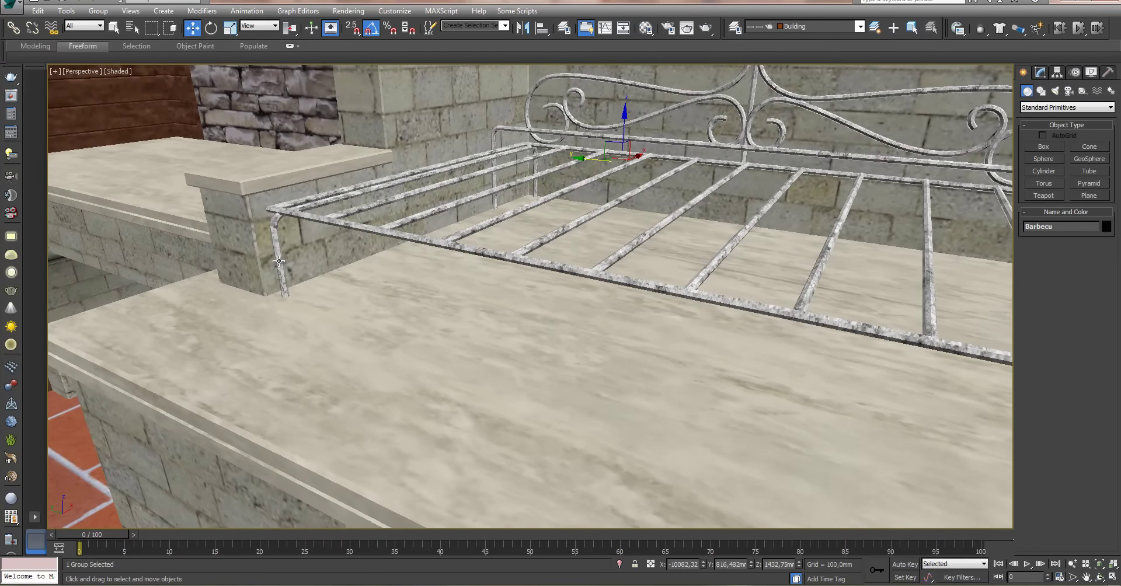
middle_drag(280, 263, 342, 251)
scroll(431, 250, down, 3)
scroll(431, 250, up, 1)
scroll(590, 286, up, 1)
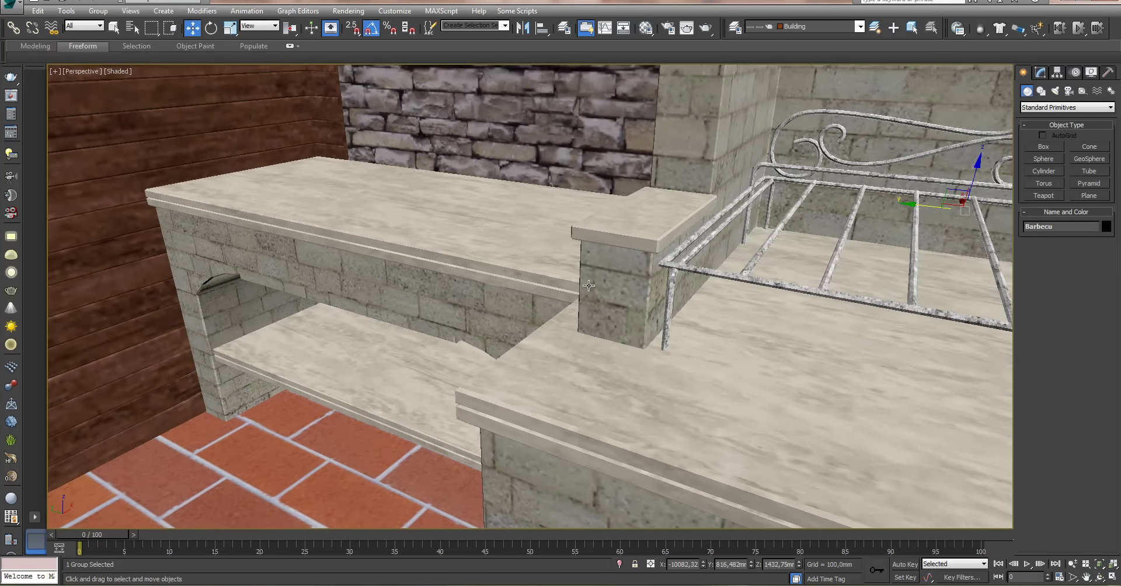
- Move in close on the counters, ending on the left counter's shelf opening
middle_drag(409, 335, 412, 343)
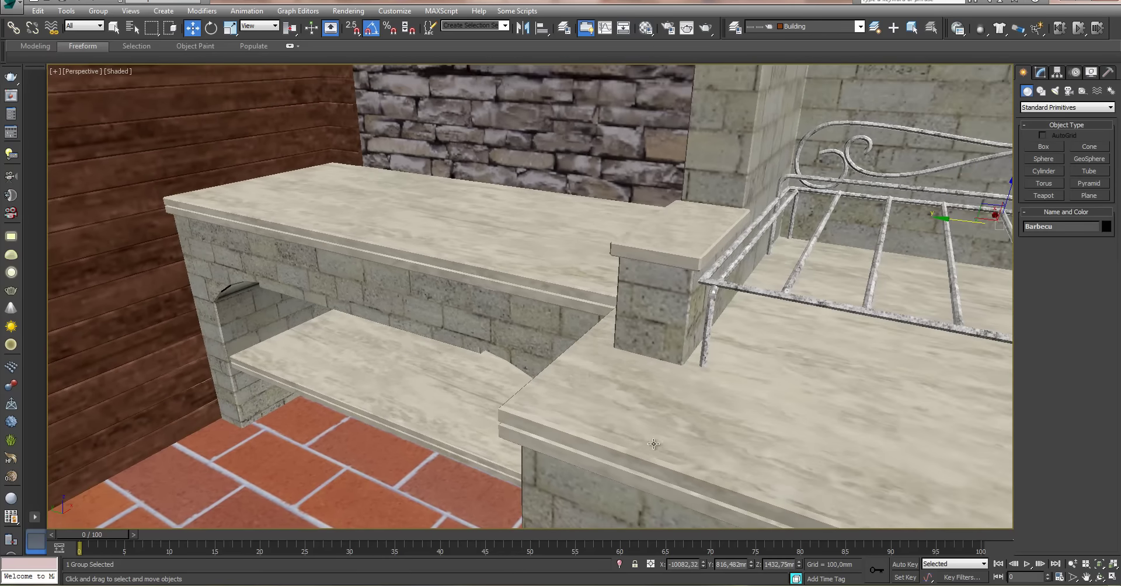
middle_drag(670, 393, 663, 350)
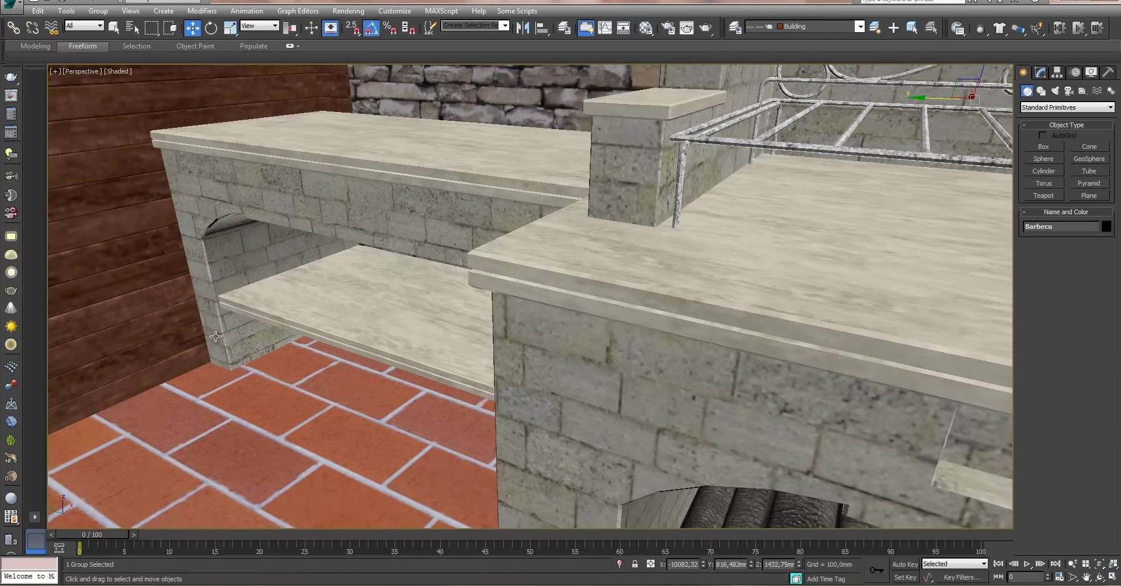
scroll(278, 281, up, 2)
mouse_move(279, 281)
middle_down()
mouse_move(402, 288)
mouse_move(431, 241)
middle_up()
scroll(444, 301, up, 2)
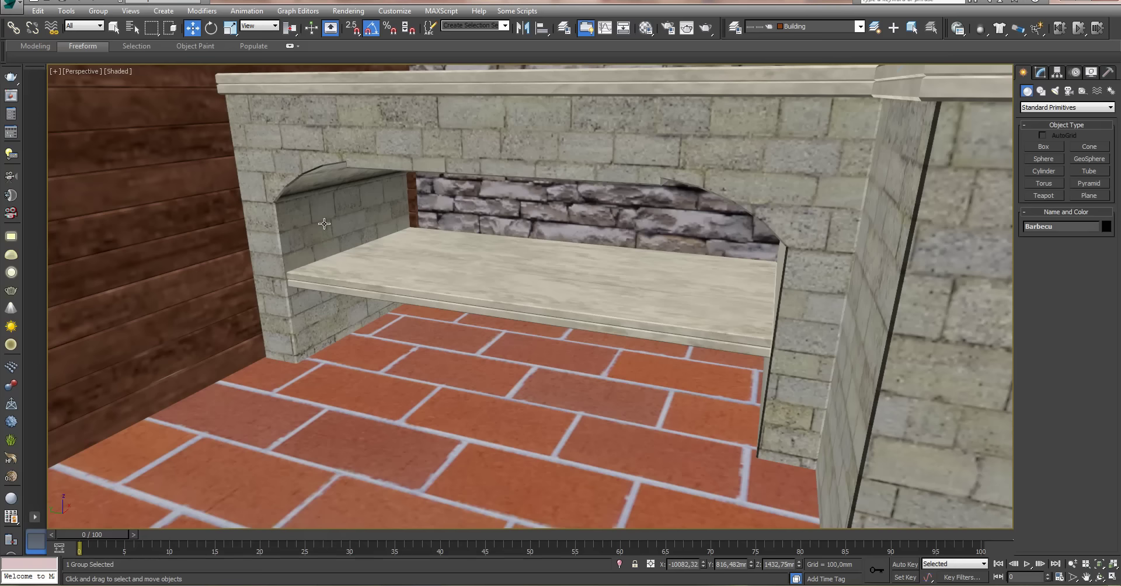
- Zoom out to frame the whole barbecue and log pile
scroll(306, 124, down, 1)
scroll(350, 176, down, 2)
scroll(438, 245, down, 3)
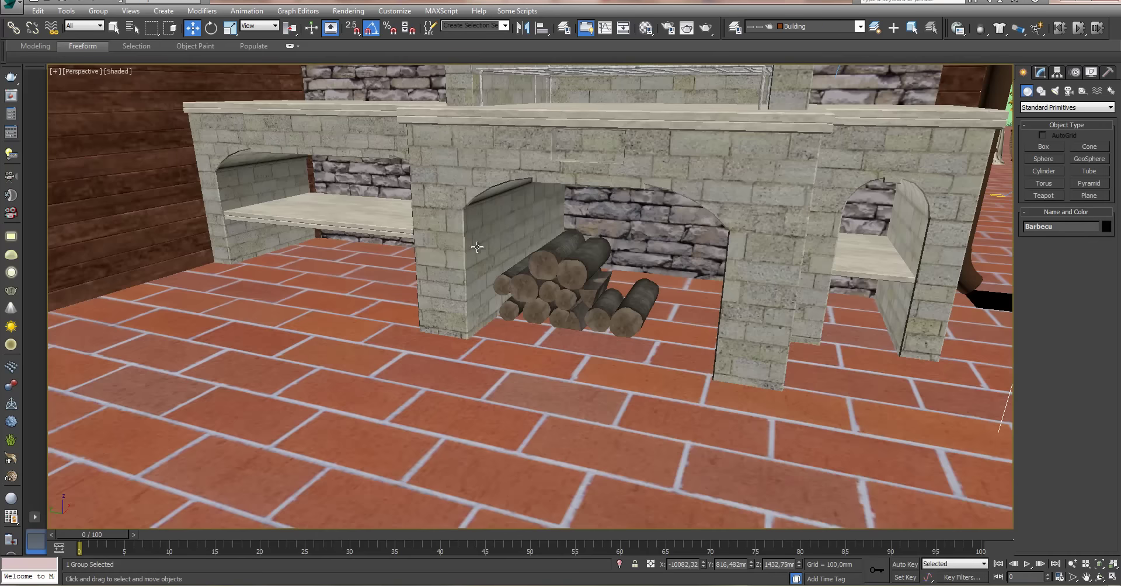
scroll(478, 273, down, 1)
mouse_move(478, 272)
middle_down()
mouse_move(432, 282)
mouse_move(411, 333)
middle_up()
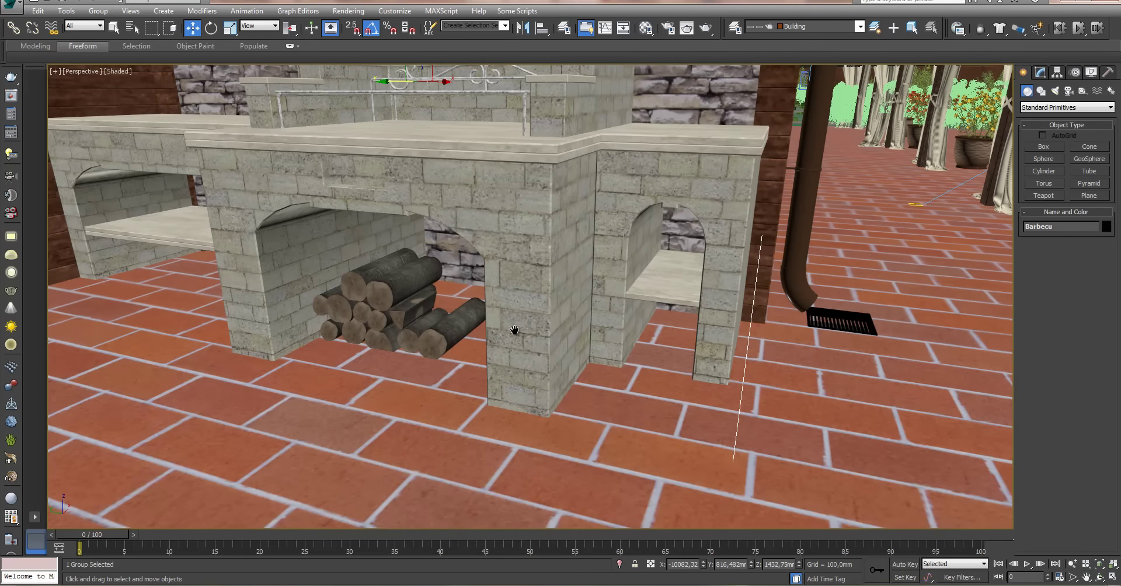
scroll(512, 330, up, 4)
scroll(540, 354, down, 3)
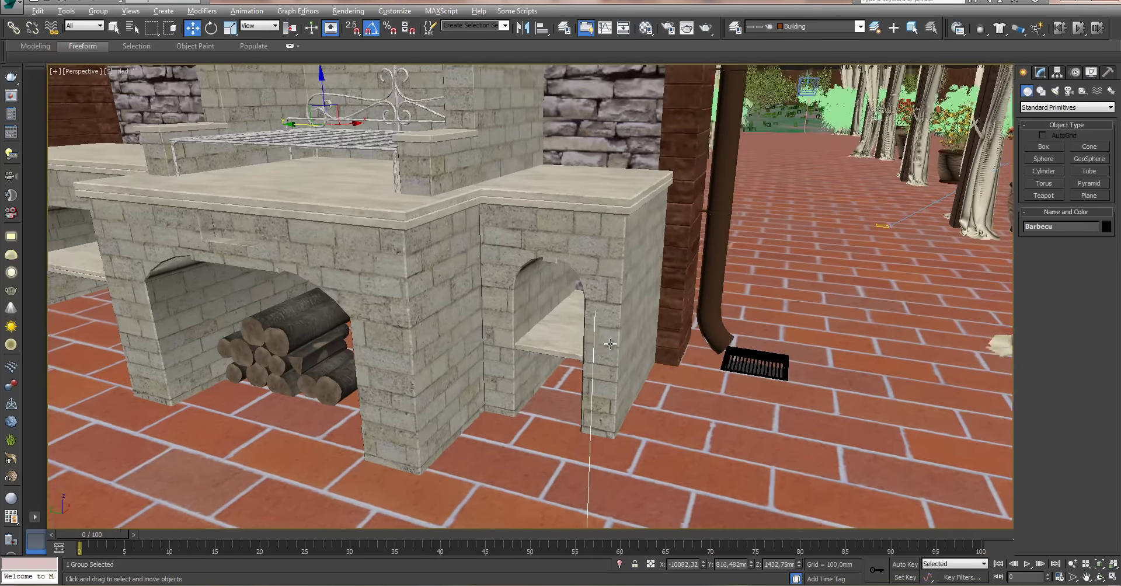
- Orbit to the barbecue's right side to inspect the black floor grates and flower pot
mouse_move(540, 354)
alt+middle_down()
mouse_move(546, 408)
mouse_move(395, 361)
alt+middle_up()
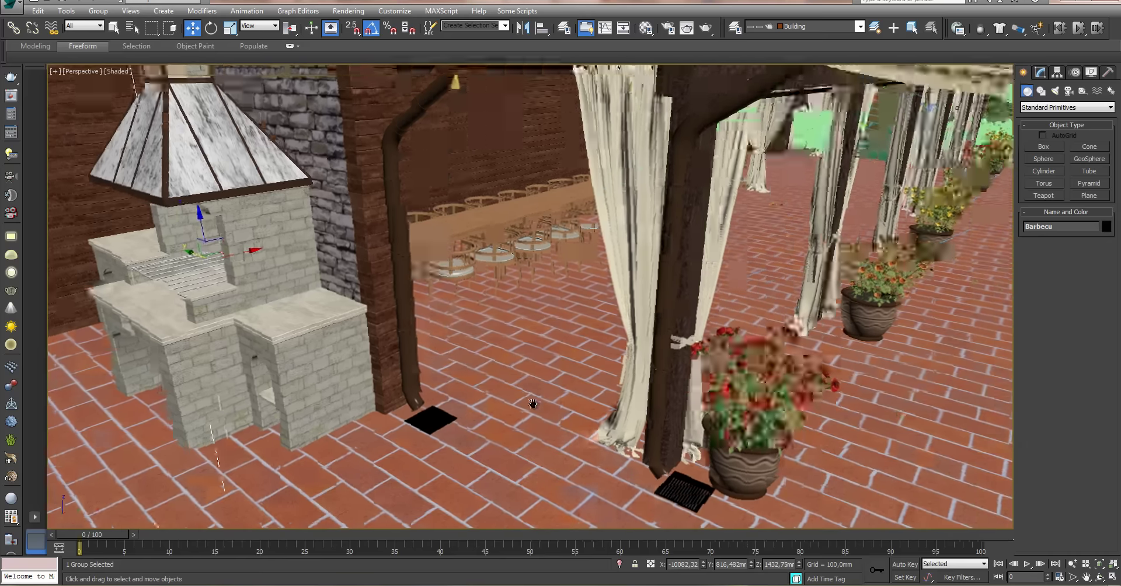
scroll(396, 361, up, 3)
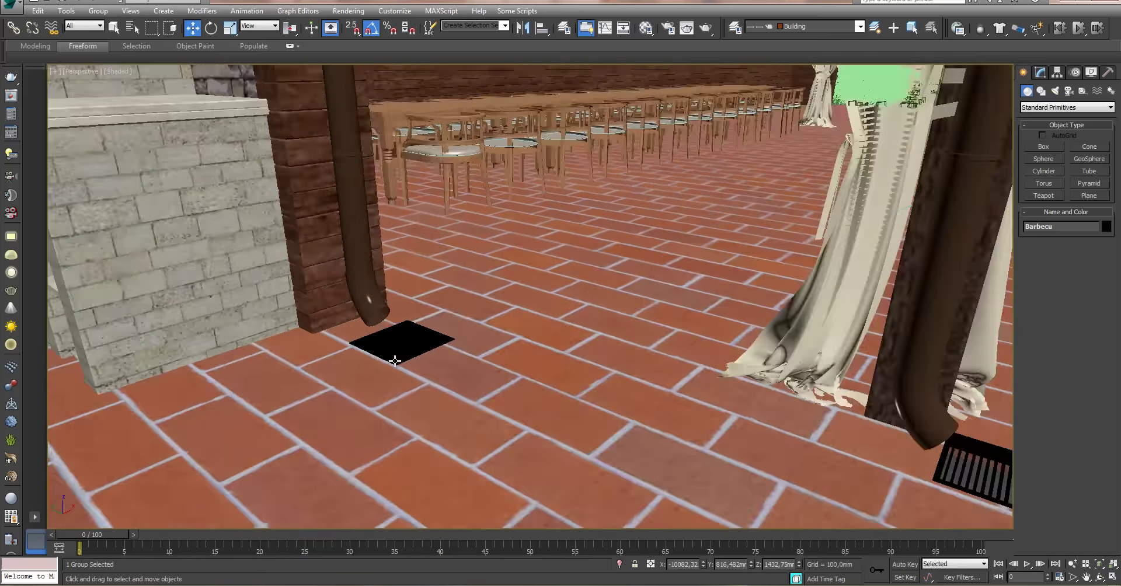
scroll(411, 348, up, 3)
mouse_move(410, 349)
alt+middle_down()
mouse_move(412, 380)
mouse_move(396, 393)
mouse_move(408, 413)
alt+middle_up()
scroll(443, 306, down, 2)
mouse_move(444, 306)
alt+middle_down()
mouse_move(419, 249)
mouse_move(593, 243)
alt+middle_up()
scroll(592, 243, up, 2)
- Reframe to show the table, chairs, barbecue and pergola together
mouse_move(714, 153)
middle_down()
mouse_move(681, 255)
mouse_move(550, 260)
mouse_move(558, 254)
middle_up()
scroll(549, 260, down, 2)
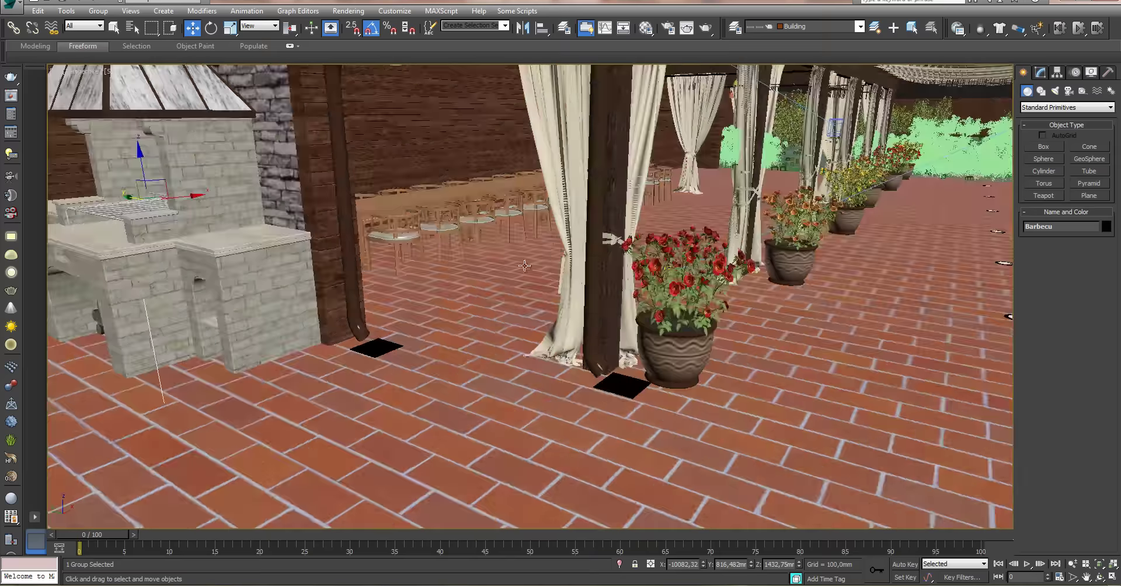
scroll(480, 264, down, 4)
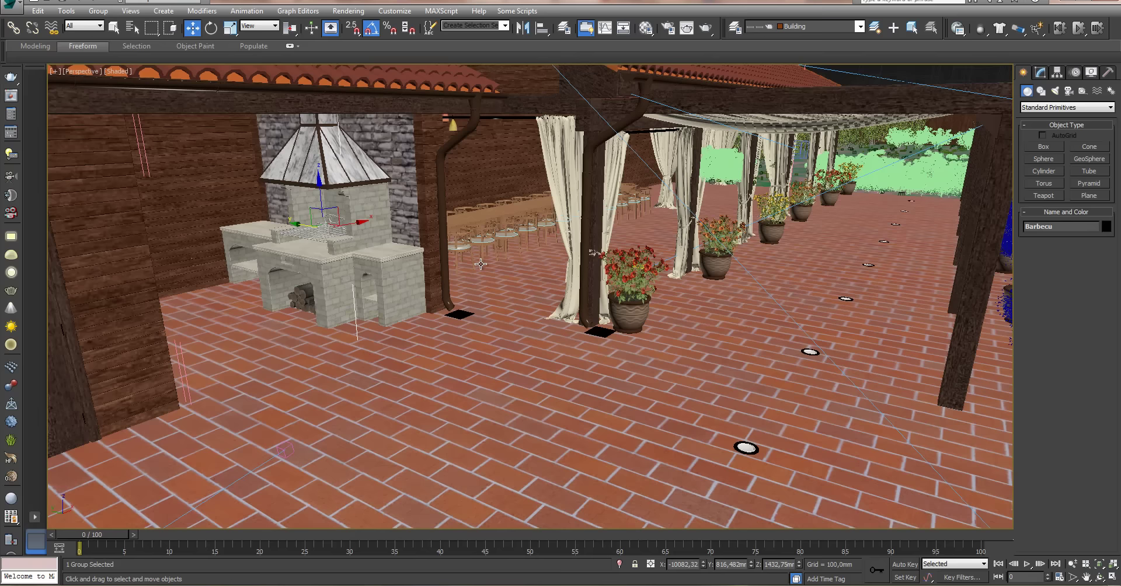
mouse_move(479, 258)
alt+middle_down()
mouse_move(533, 243)
mouse_move(680, 317)
mouse_move(525, 343)
alt+middle_up()
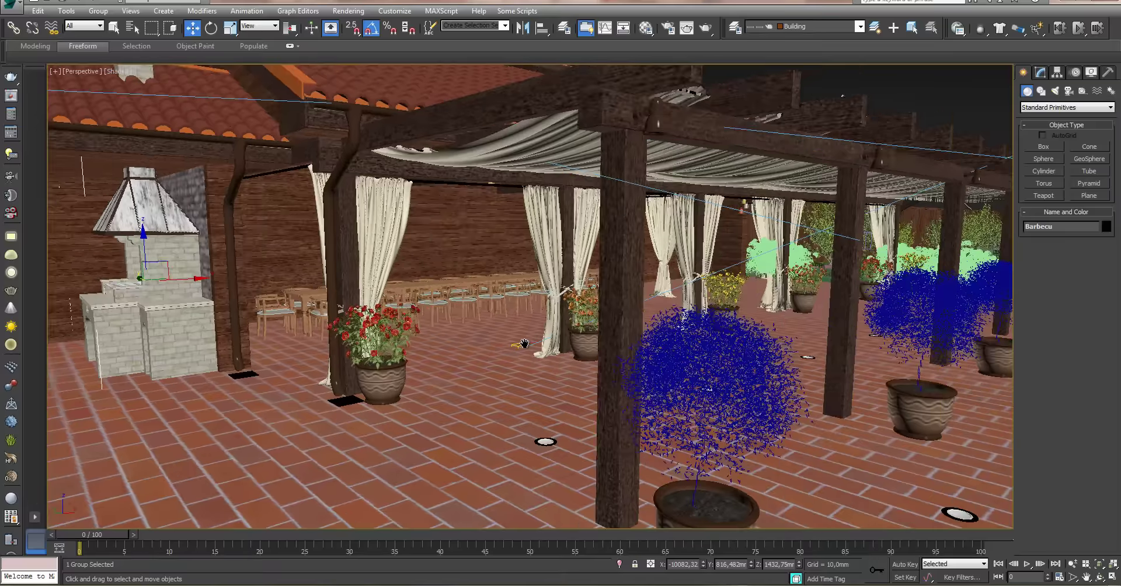
- Zoom in on the chimney and select its cap, Box06
scroll(524, 344, down, 5)
scroll(581, 295, down, 3)
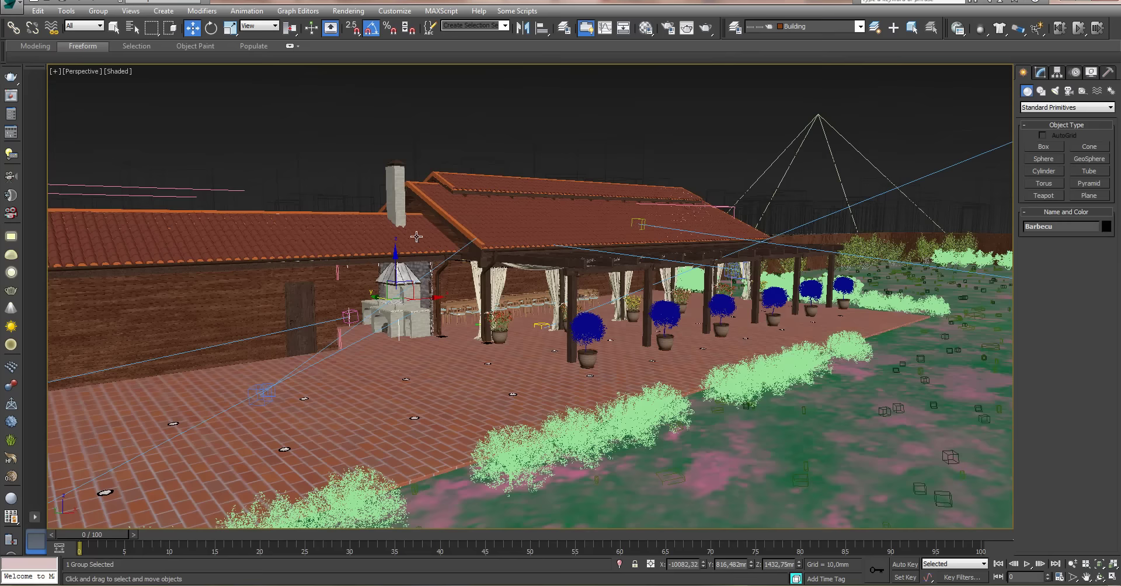
scroll(485, 286, down, 2)
scroll(483, 291, down, 1)
scroll(433, 264, up, 5)
scroll(433, 264, up, 2)
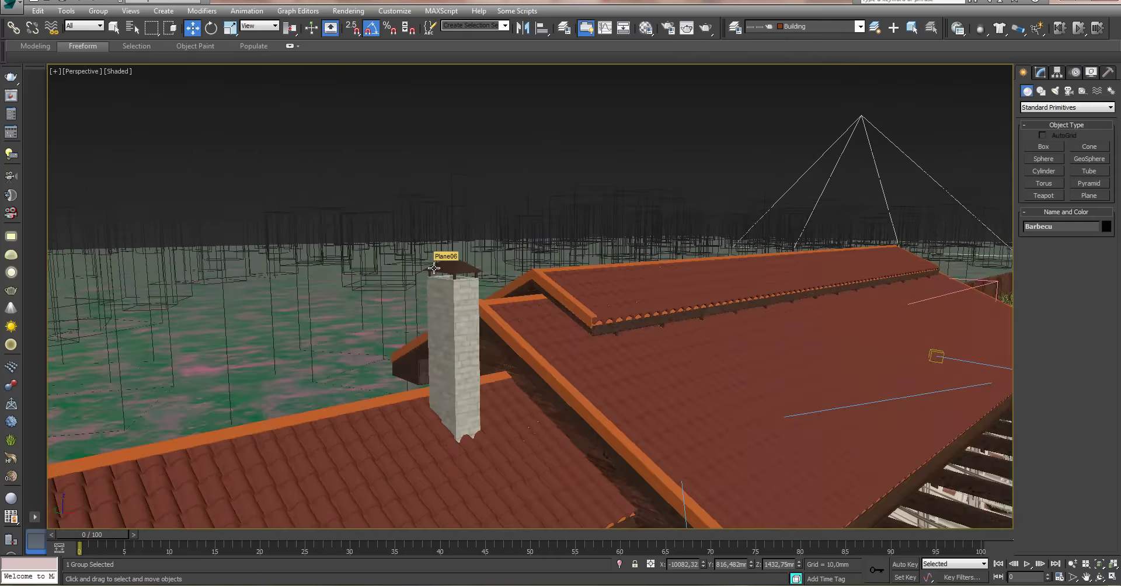
click(433, 268)
- Orbit around the chimney cap and pull back to a high overview of the building
scroll(432, 273, up, 2)
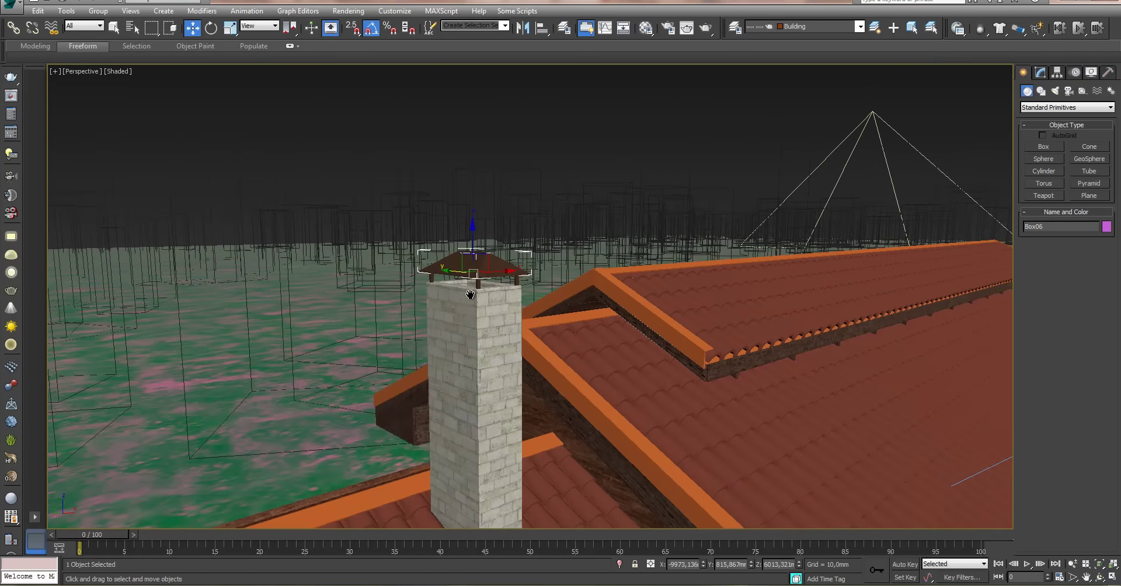
mouse_move(431, 272)
alt+middle_down()
mouse_move(489, 310)
mouse_move(471, 237)
alt+middle_up()
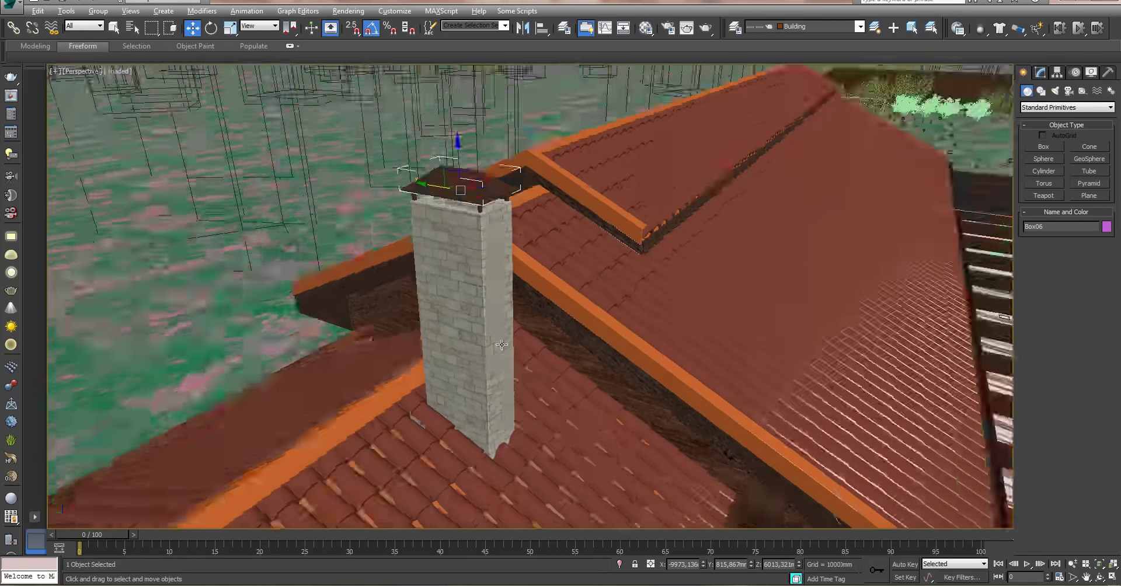
scroll(471, 236, down, 5)
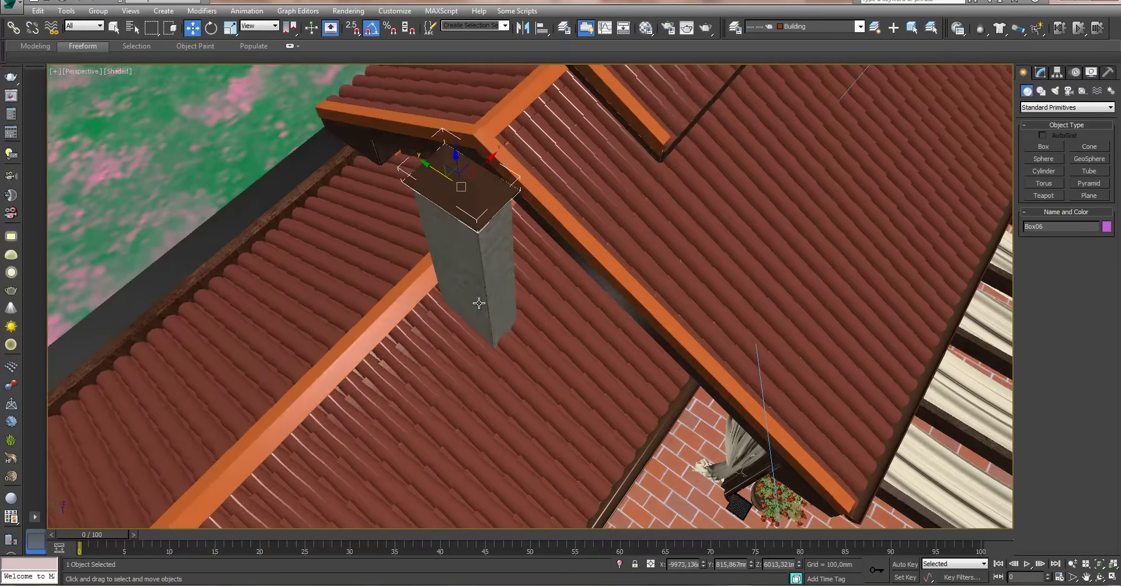
mouse_move(478, 303)
alt+middle_down()
mouse_move(533, 391)
mouse_move(548, 374)
alt+middle_up()
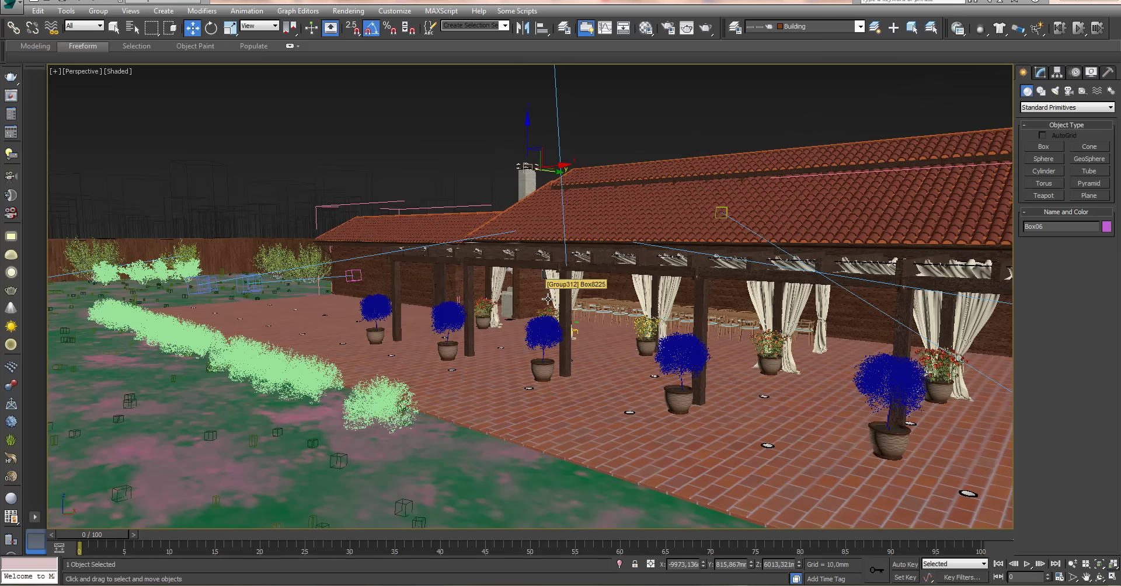
alt+middle_drag(608, 359, 540, 346)
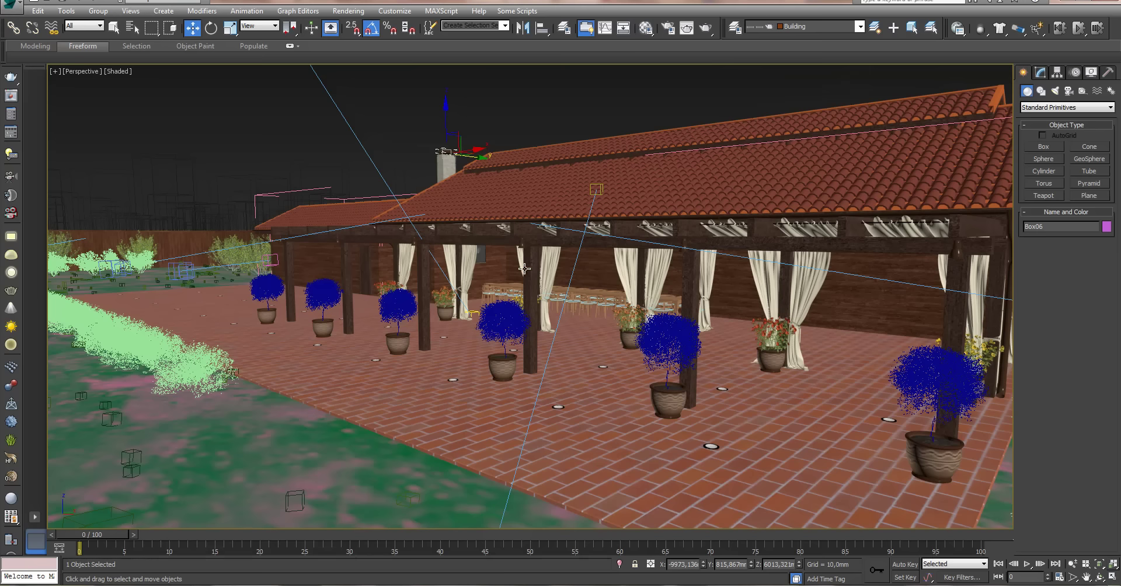
right_click(373, 220)
- View the scene through VRayPhysicalCamera01 with the safe frame shown
click(377, 214)
double_click(547, 209)
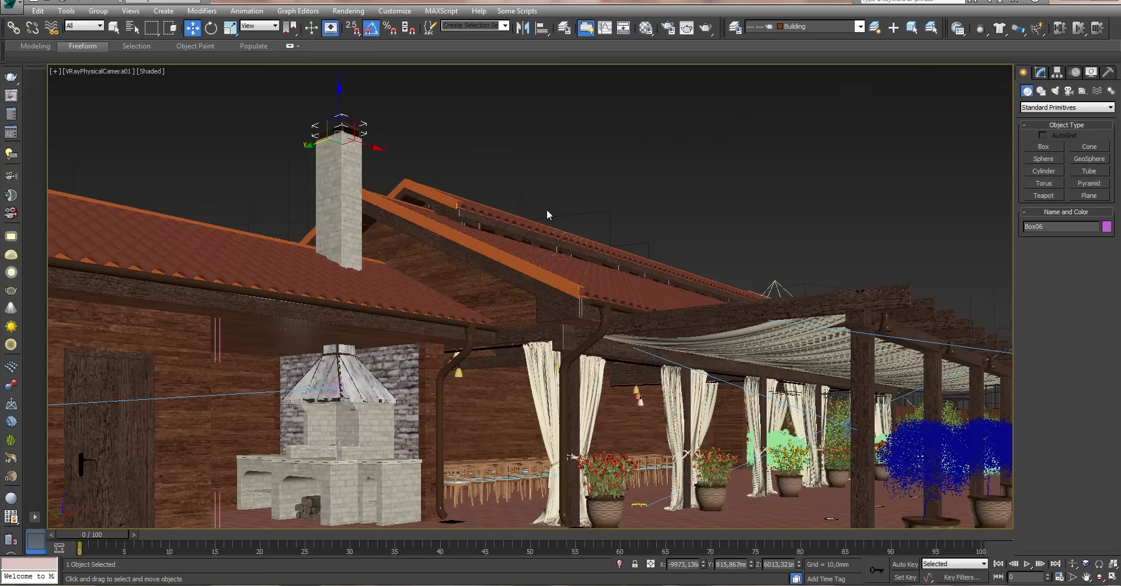
key(shift+f)
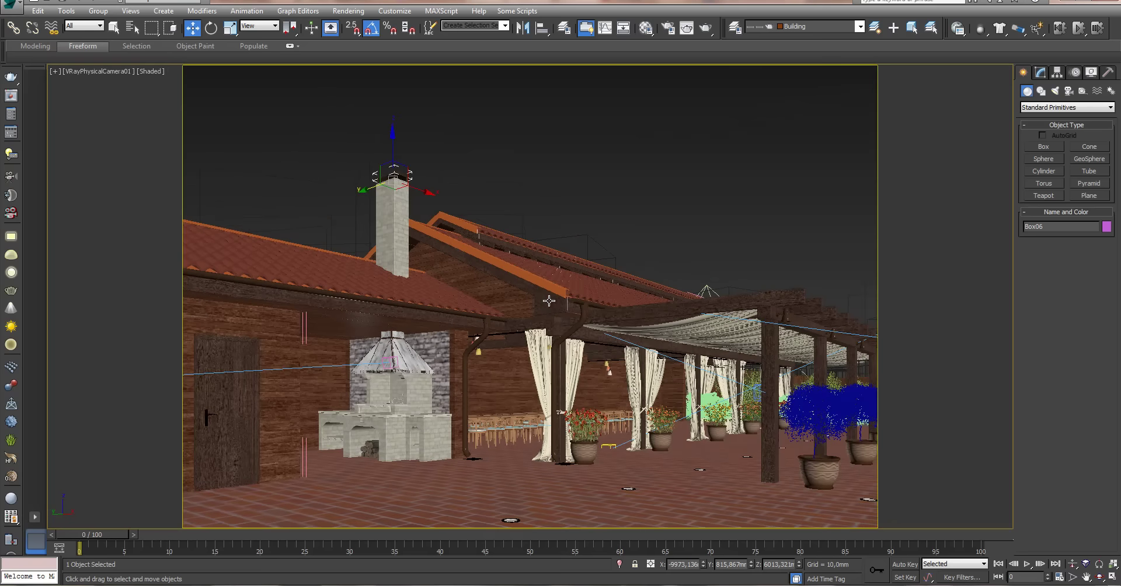
- Switch the view to VRayPhysicalCamera02, then to VRayPhysicalCamera04
key(c)
double_click(543, 217)
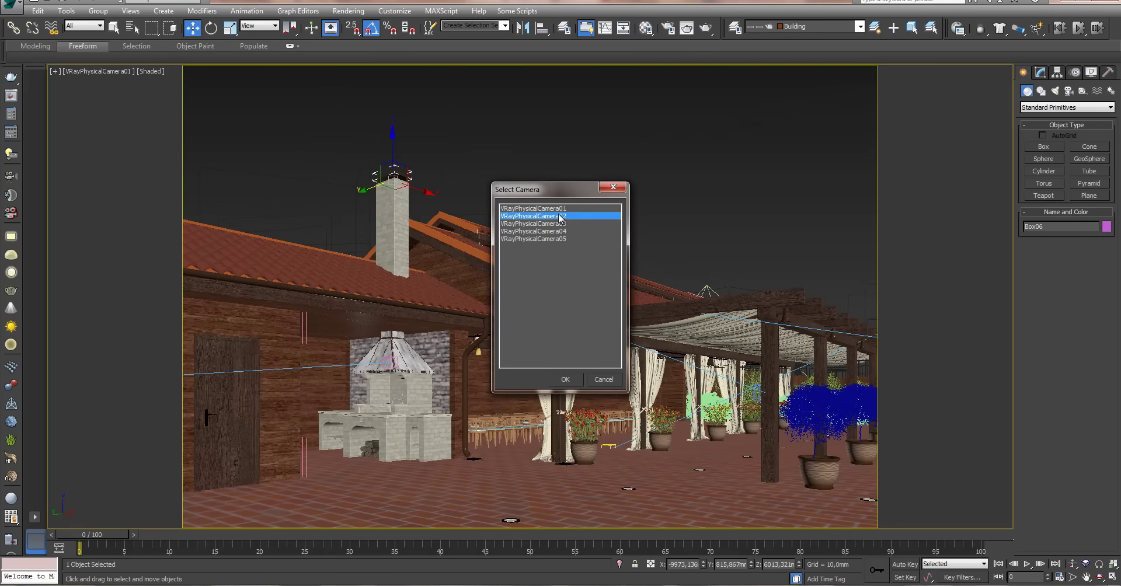
key(c)
double_click(566, 232)
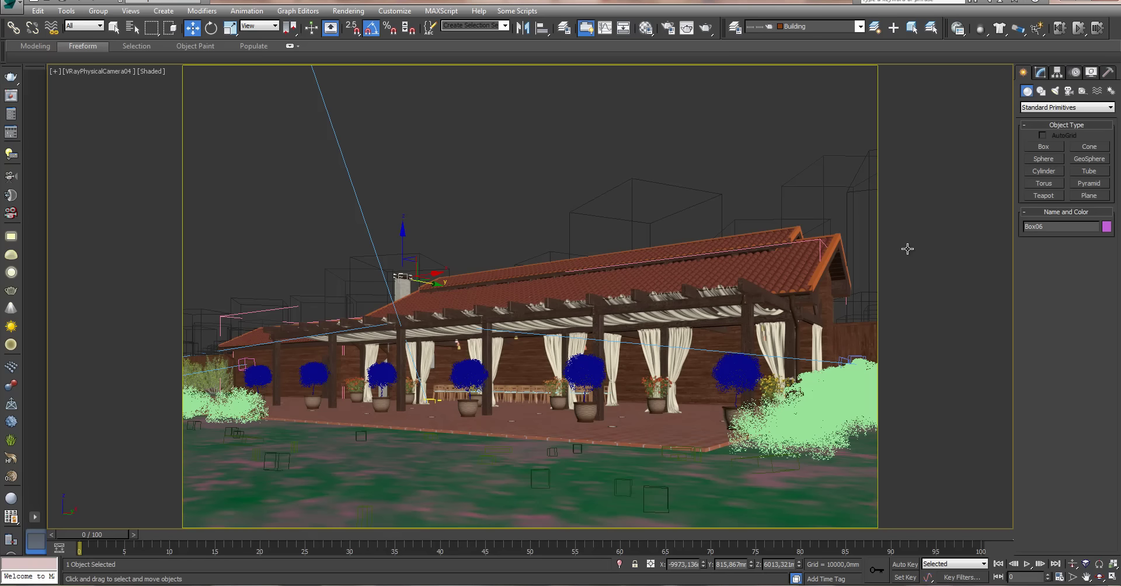
click(656, 163)
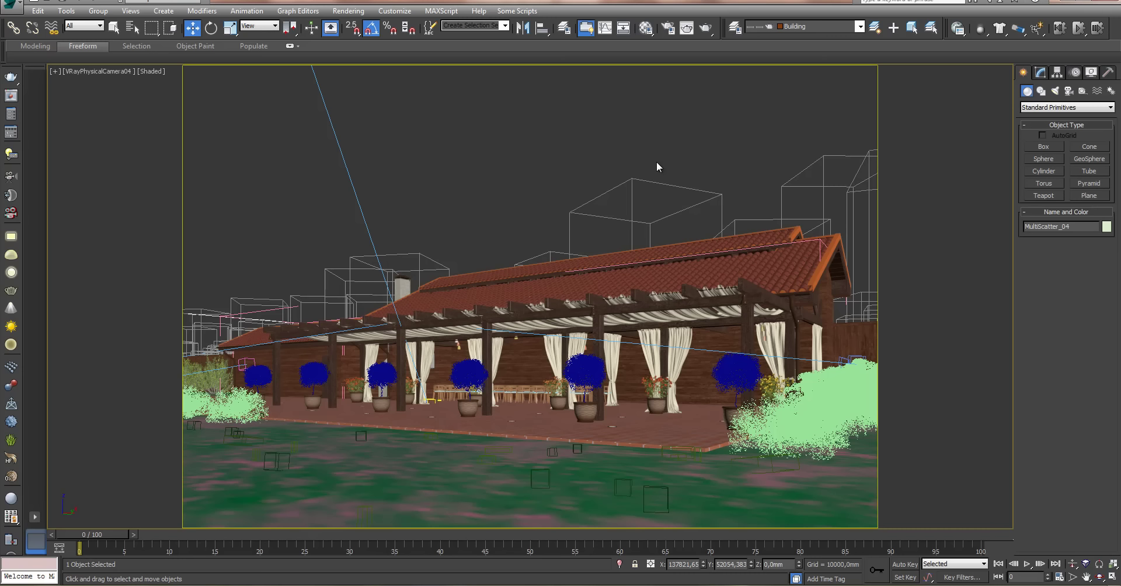
drag(620, 187, 621, 187)
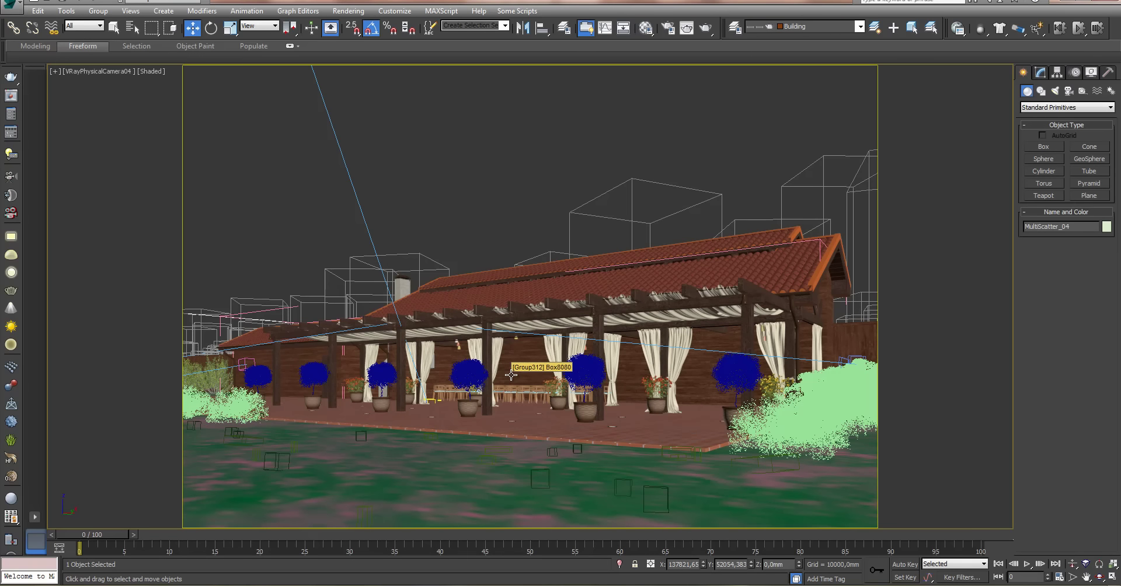
click(821, 245)
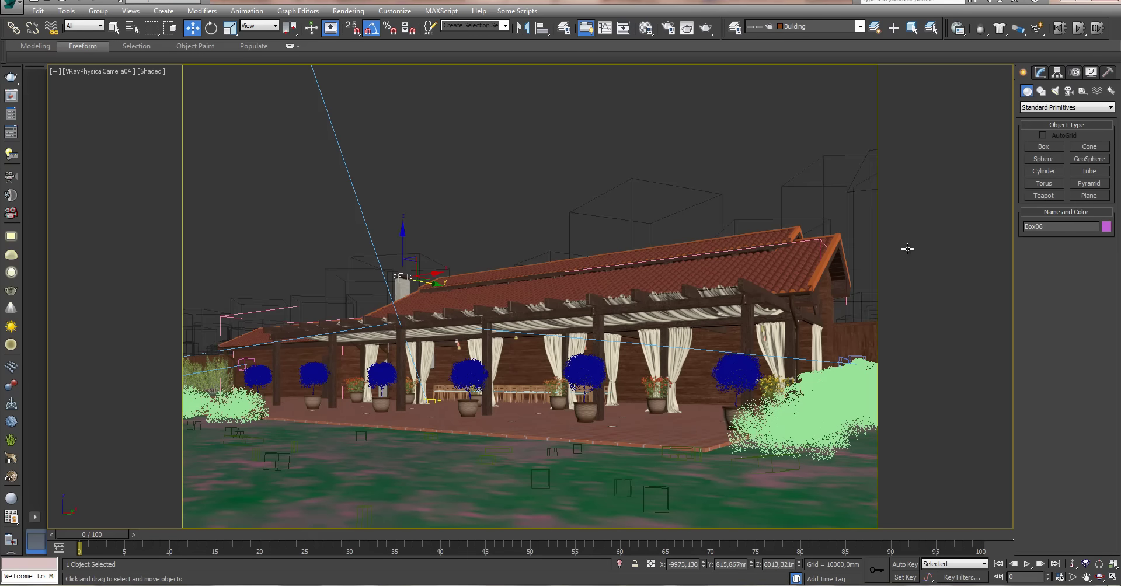